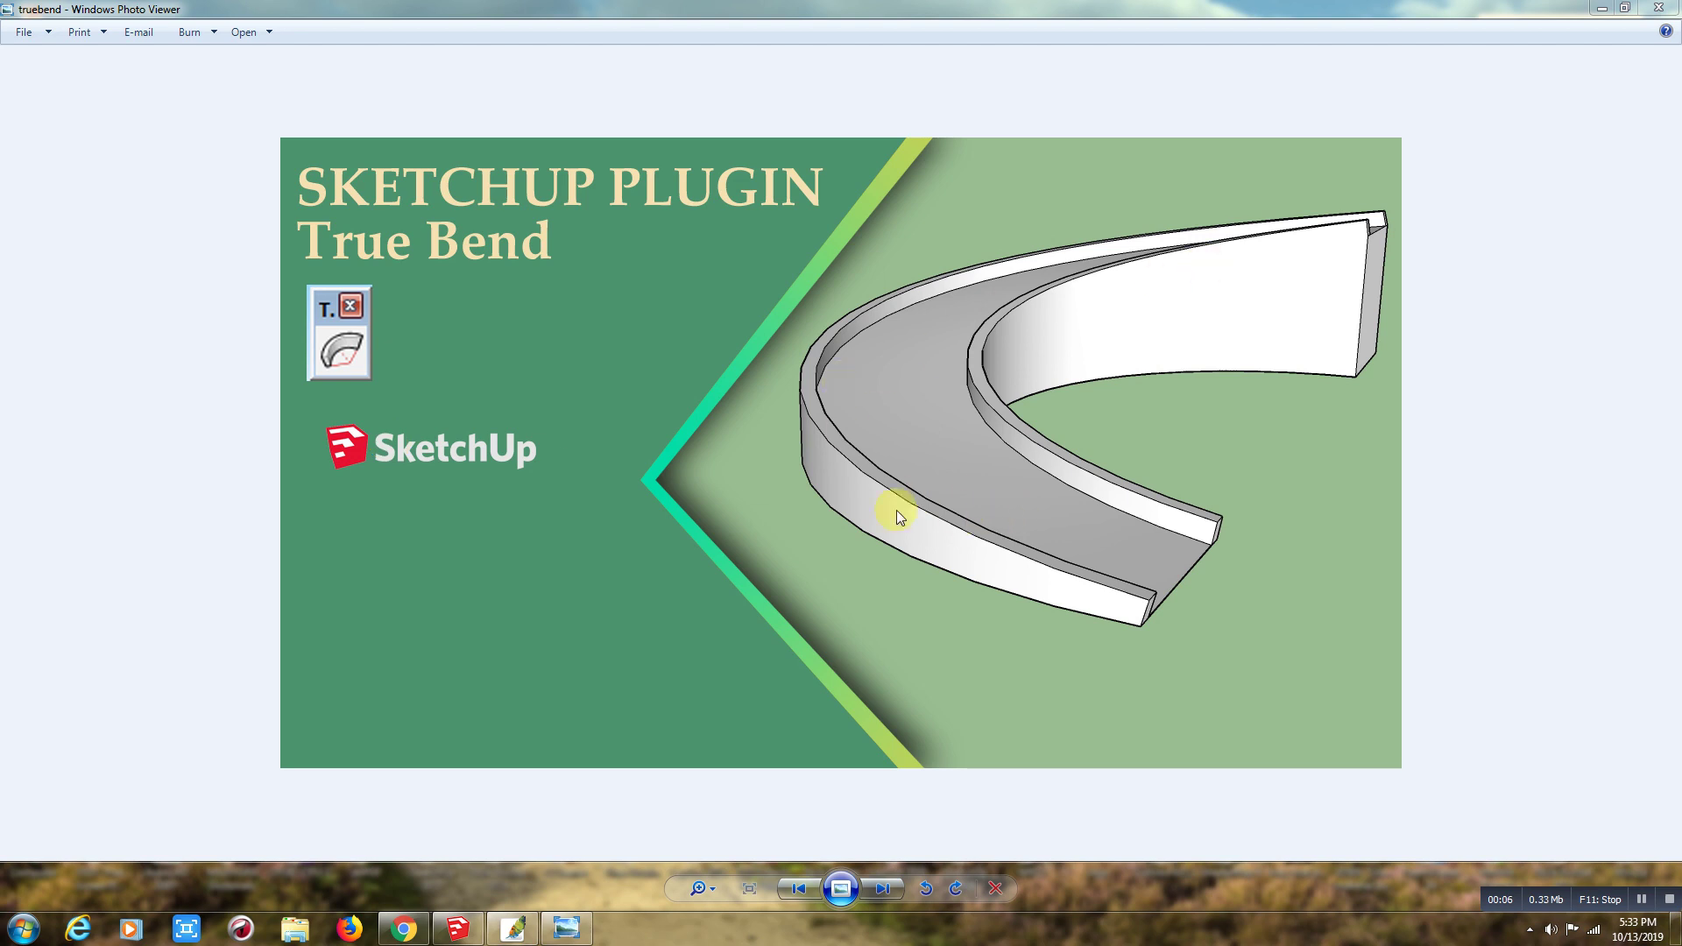
Bring the empty SketchUp model window in front of the True Bend title image.
click(473, 935)
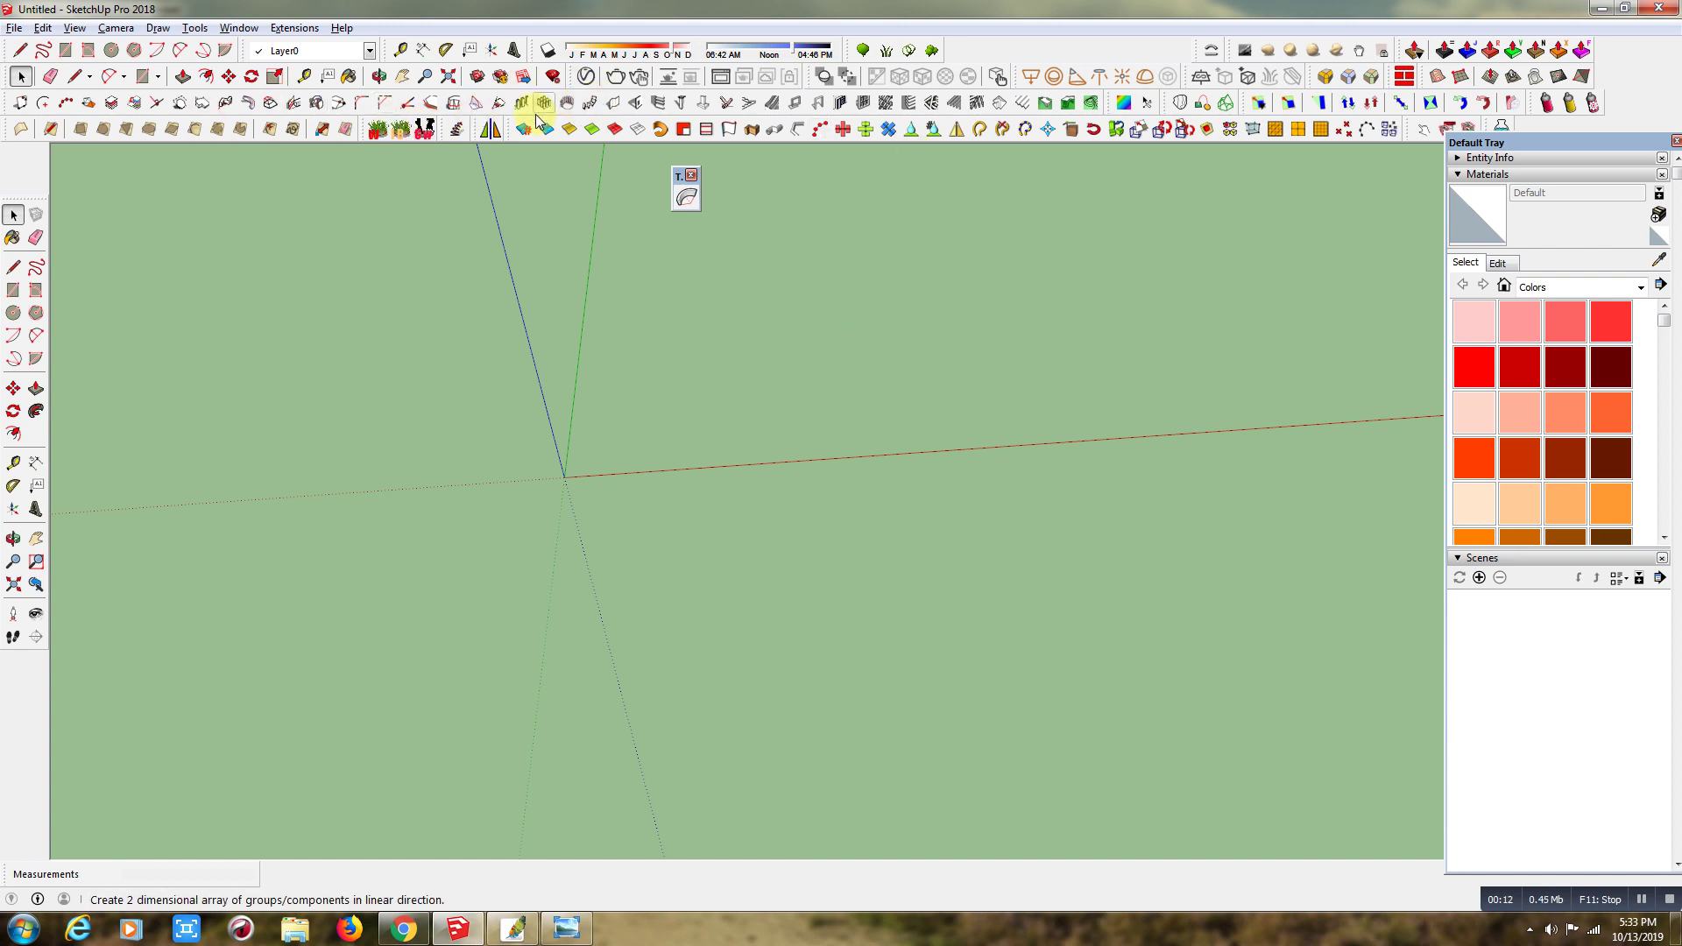
Open the 1001bit single-flight staircase settings and close them without building.
click(749, 105)
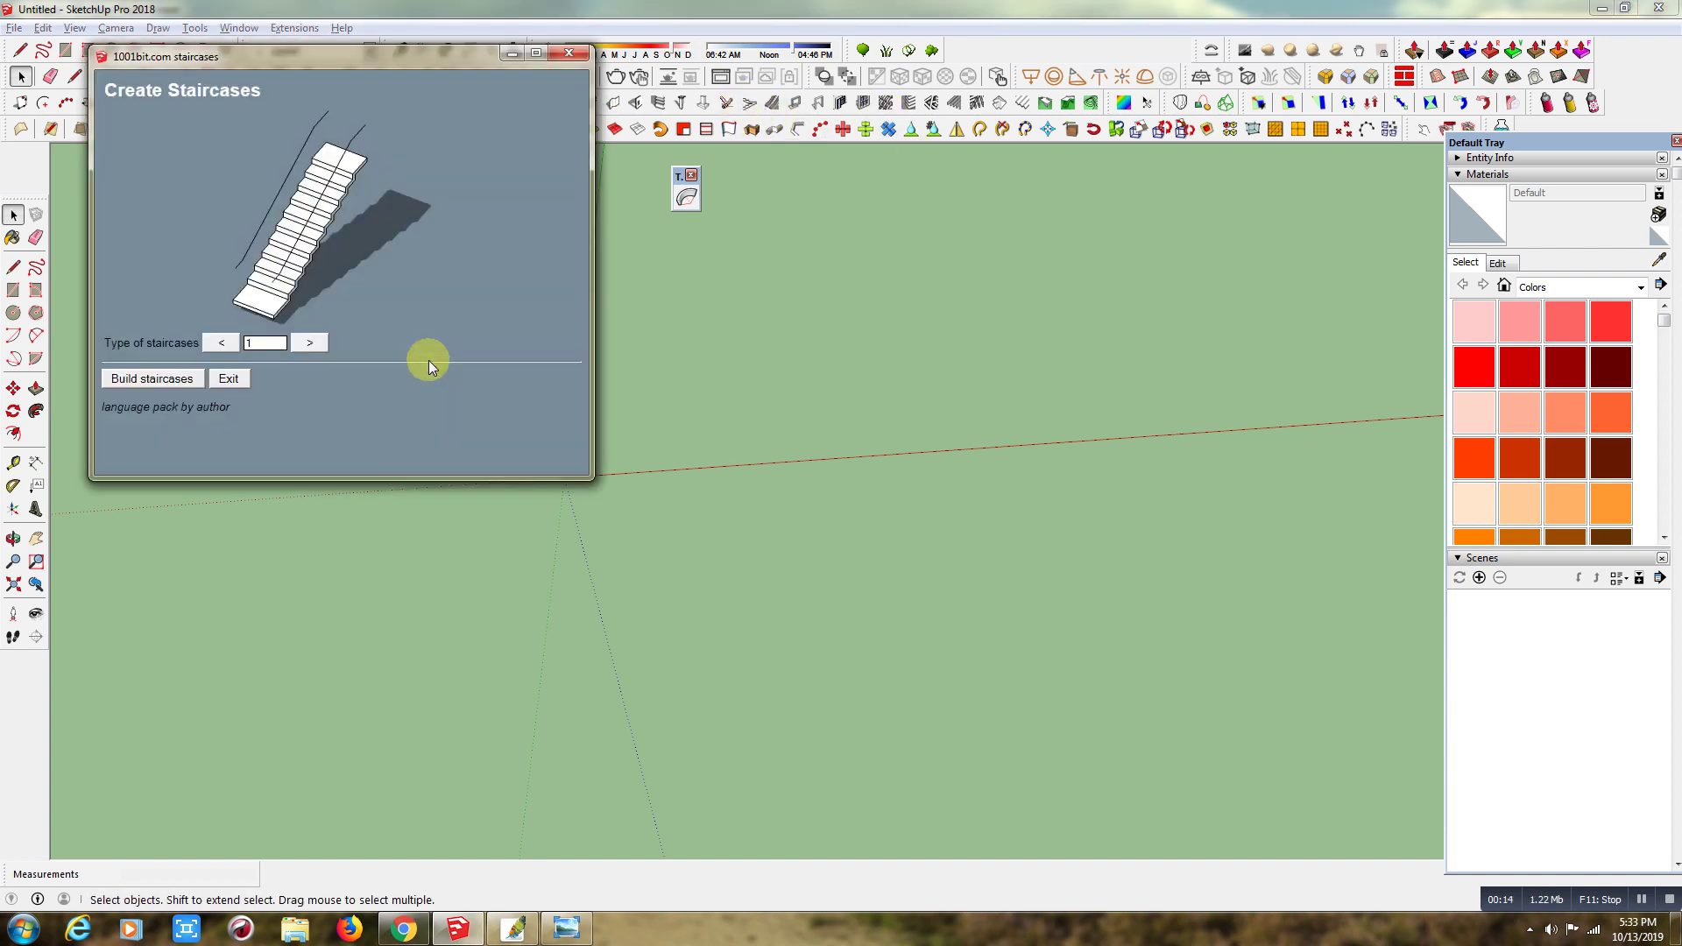
click(176, 379)
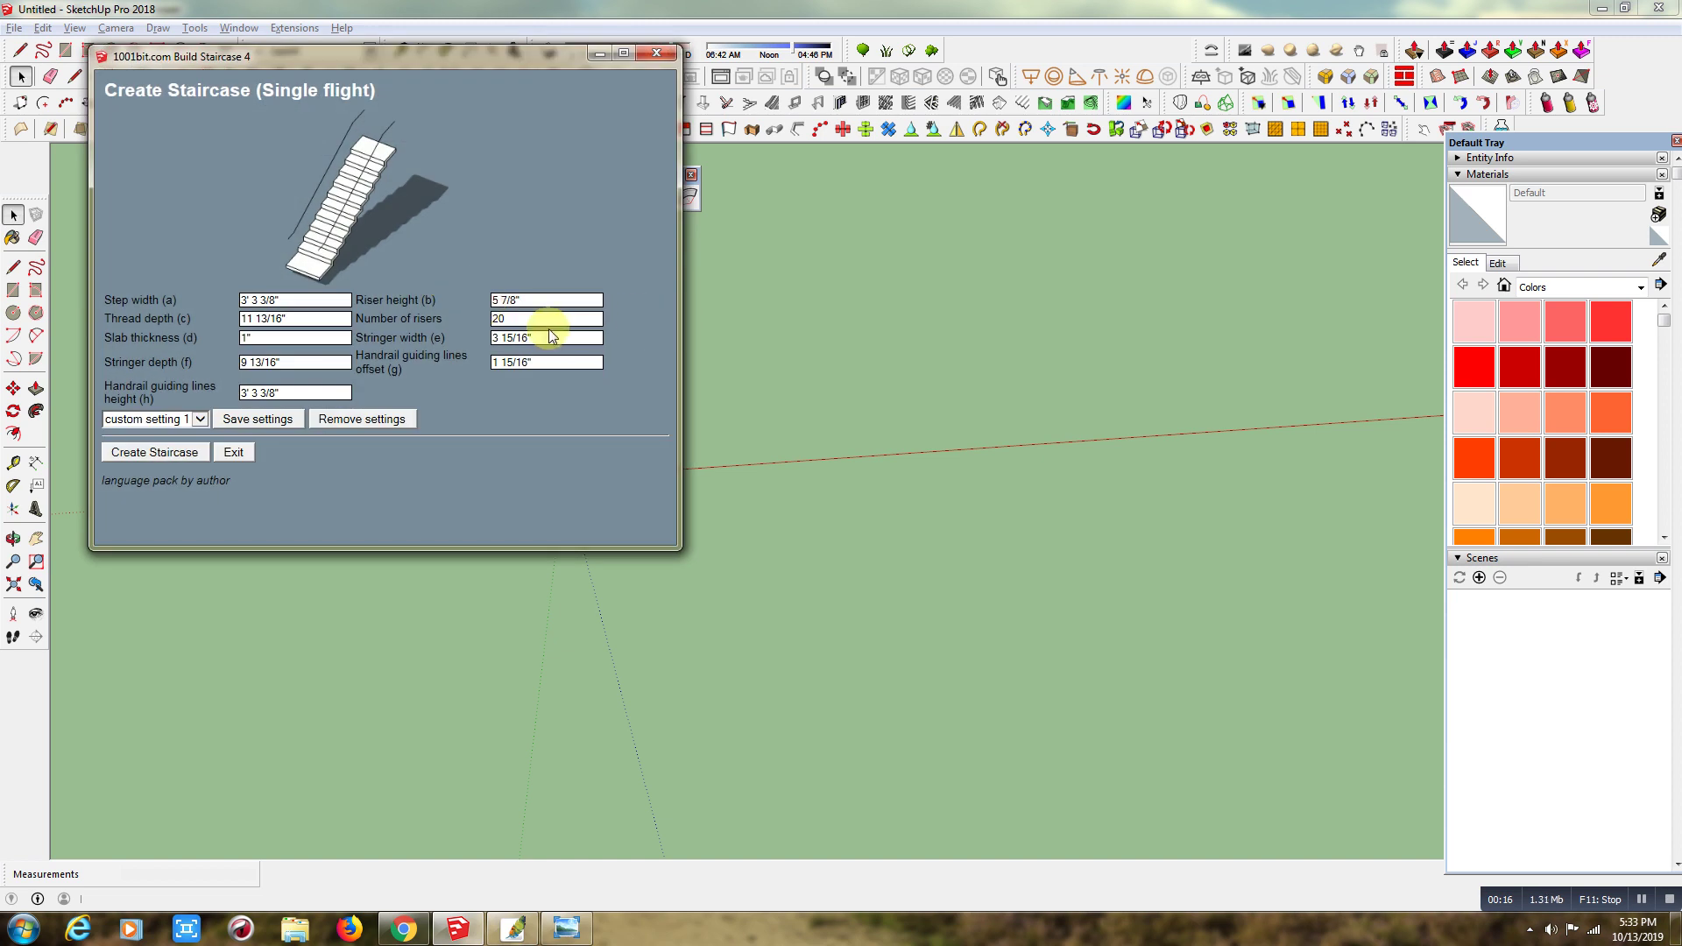
click(167, 450)
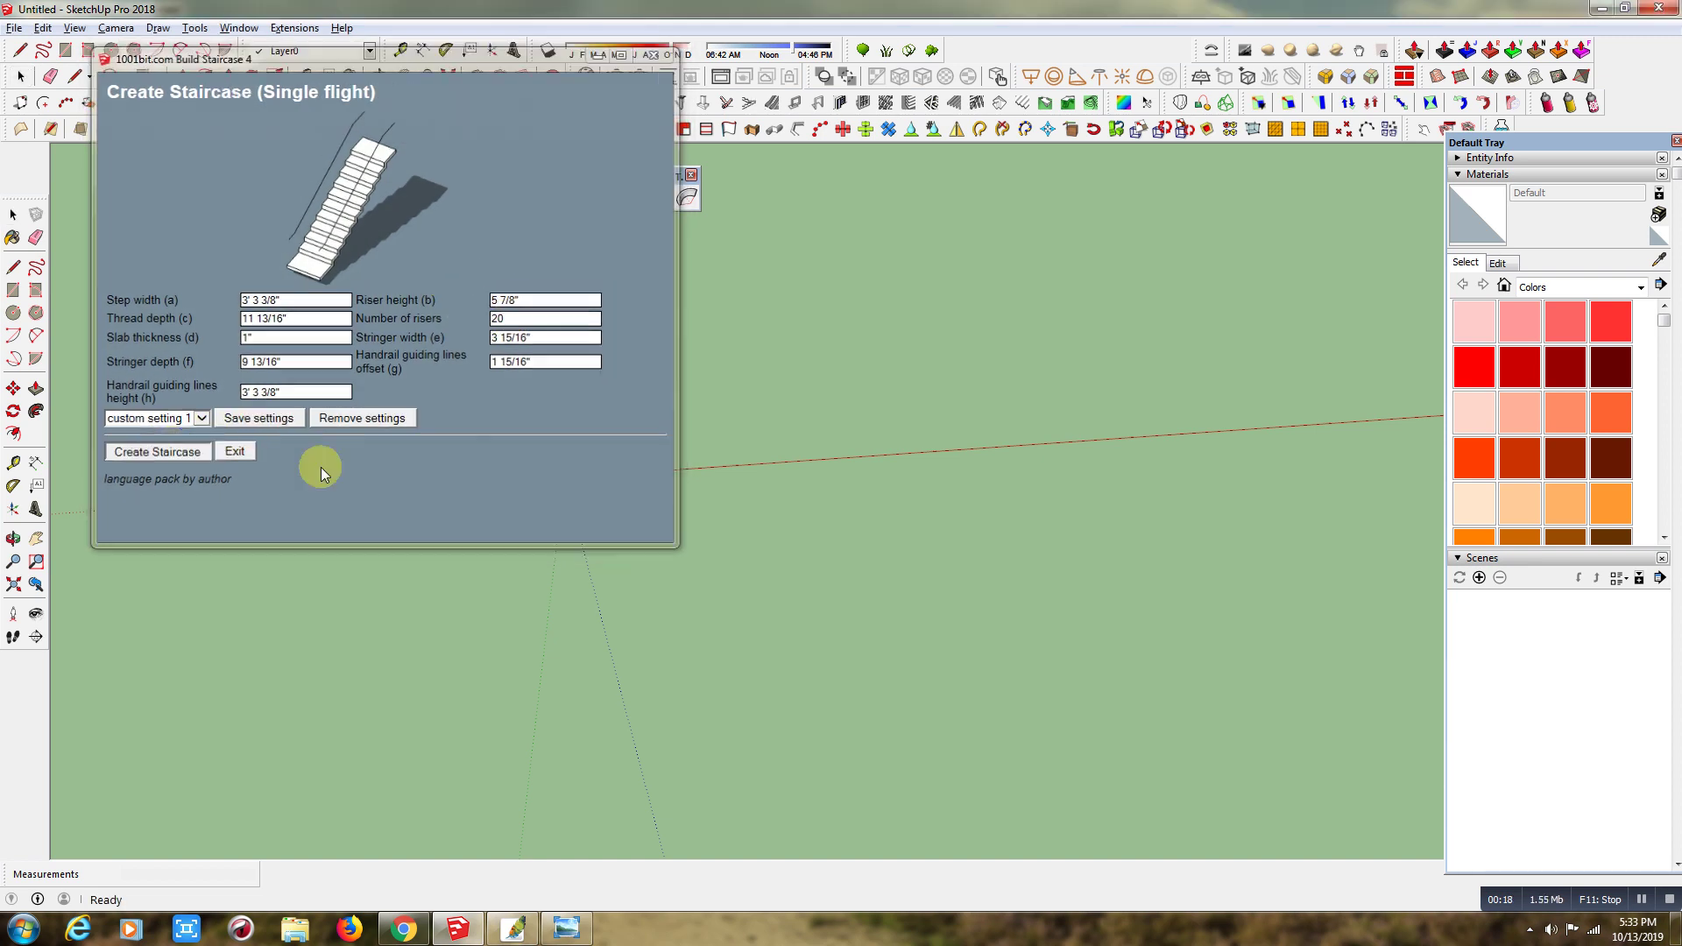
Draw a reference line from the origin along the red axis.
click(76, 76)
click(565, 478)
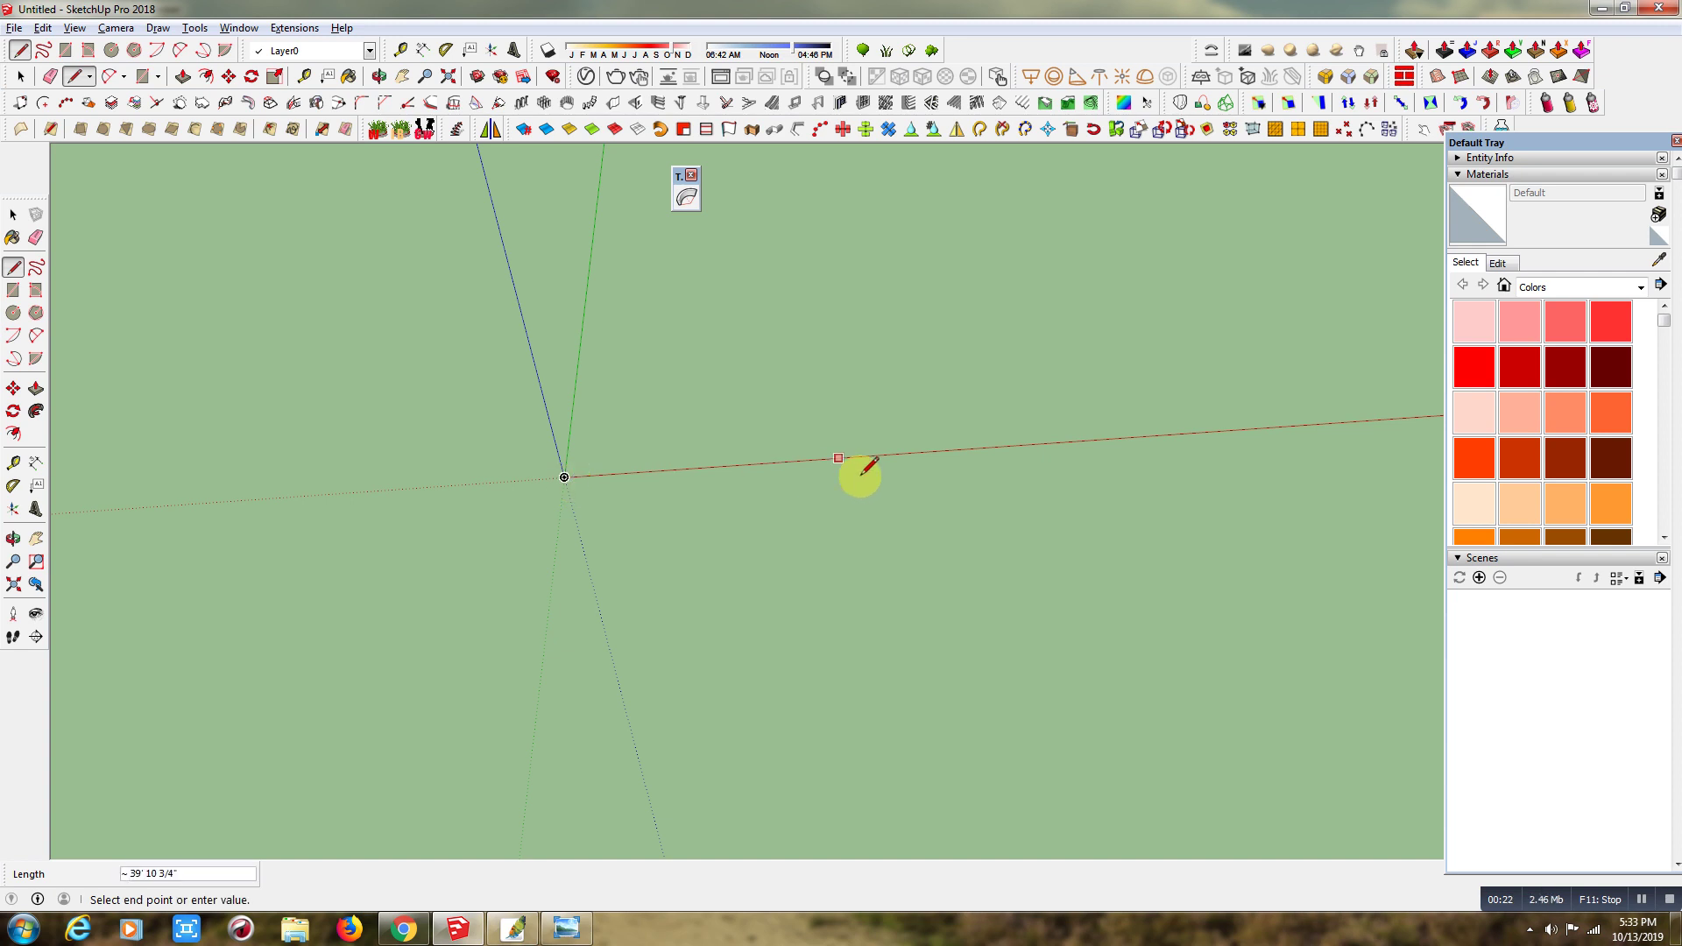
click(904, 453)
Build a 1001bit single-flight staircase starting at the origin, running along the red axis.
click(750, 128)
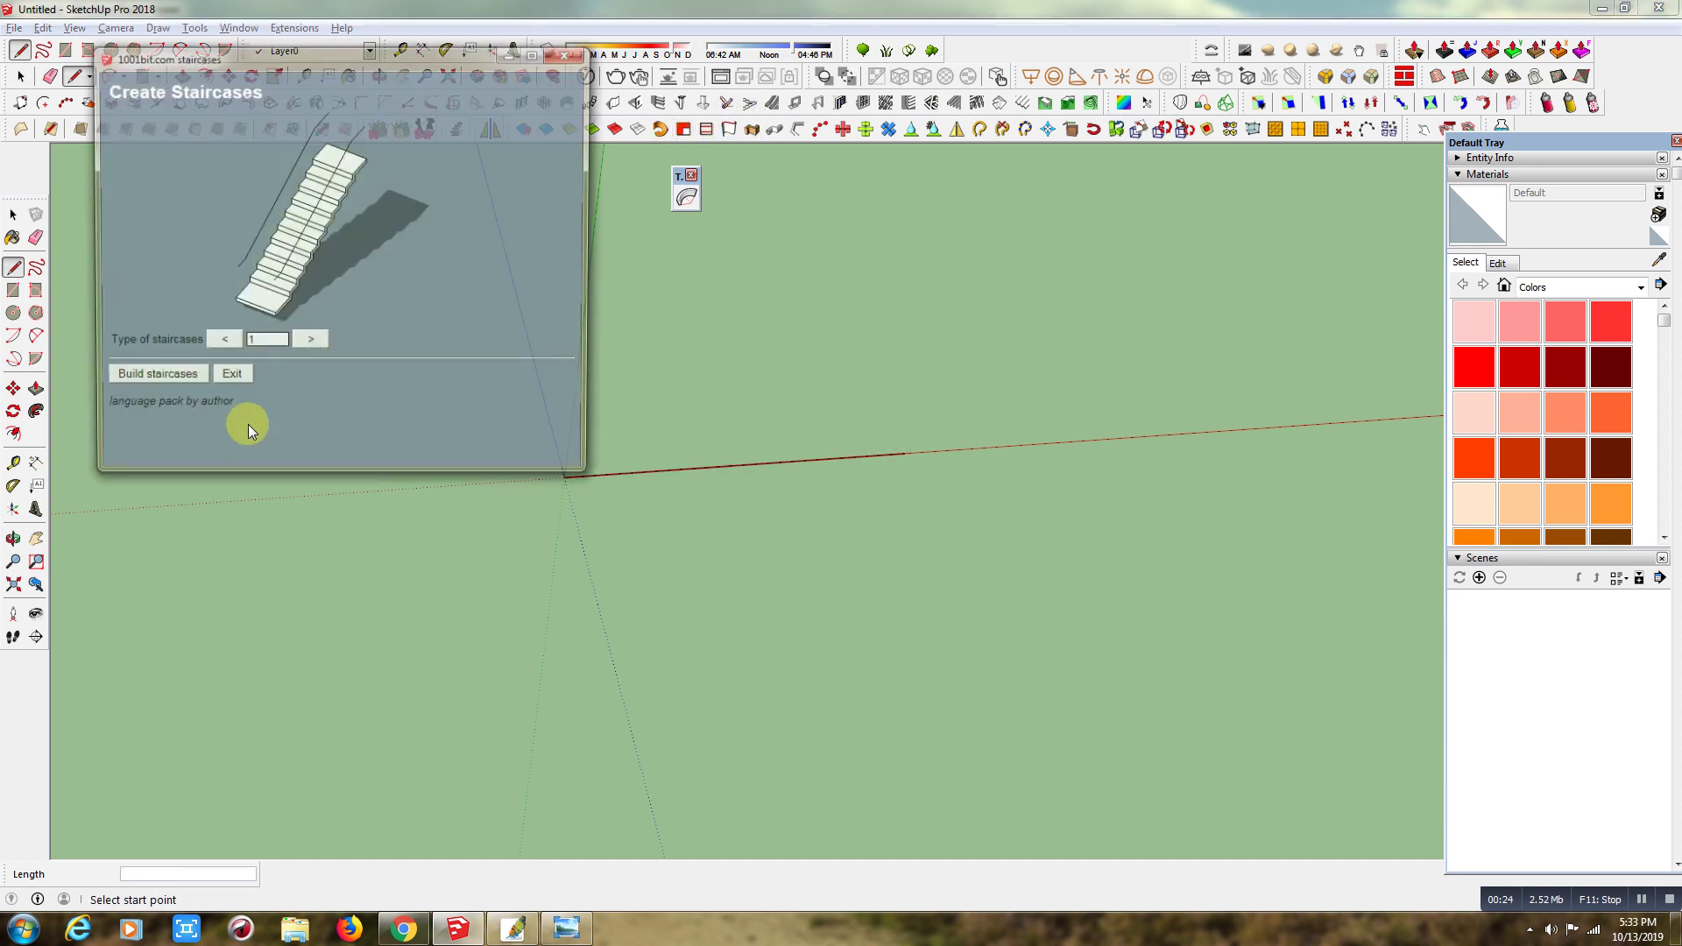
click(178, 383)
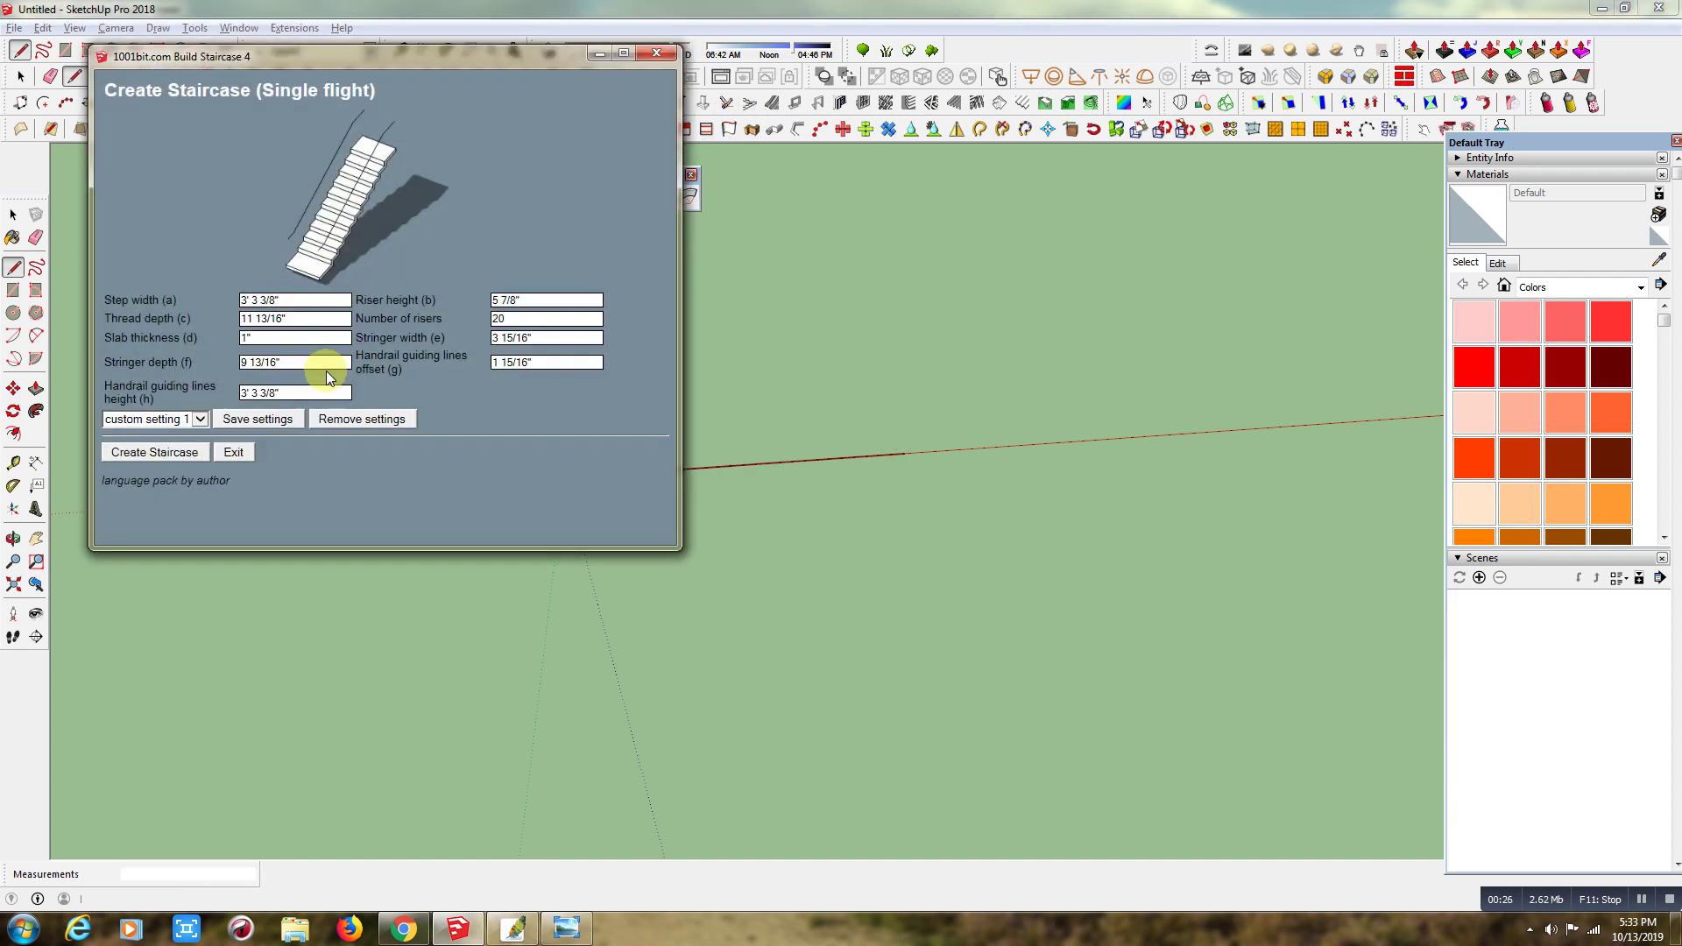
click(132, 452)
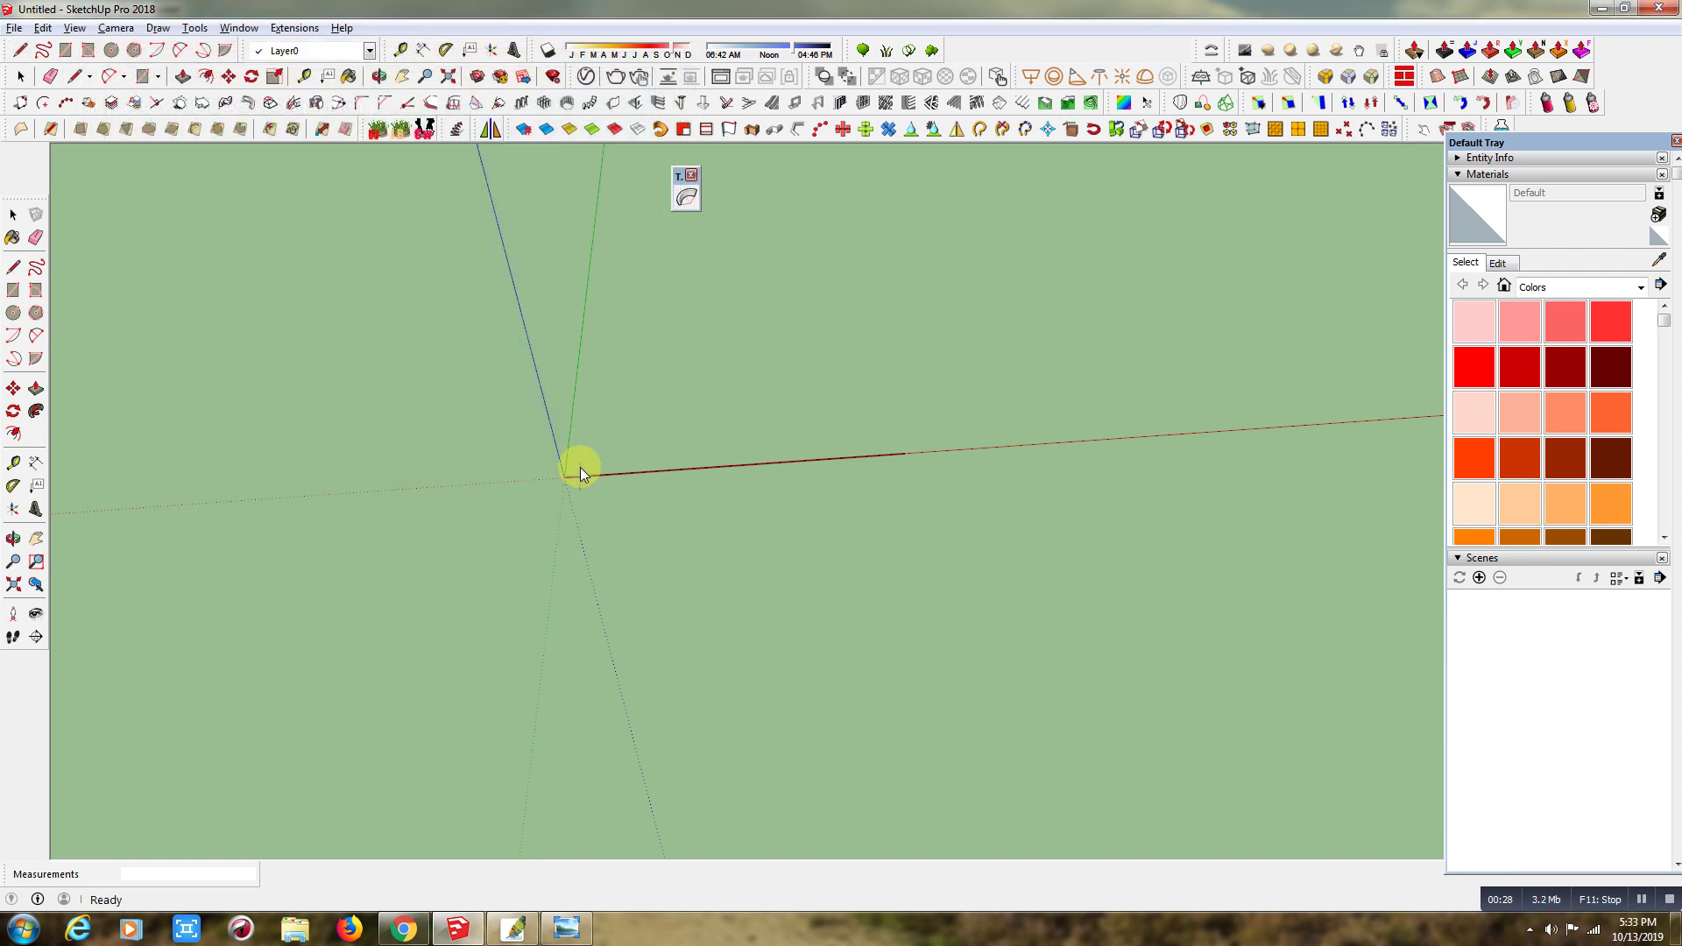
click(564, 470)
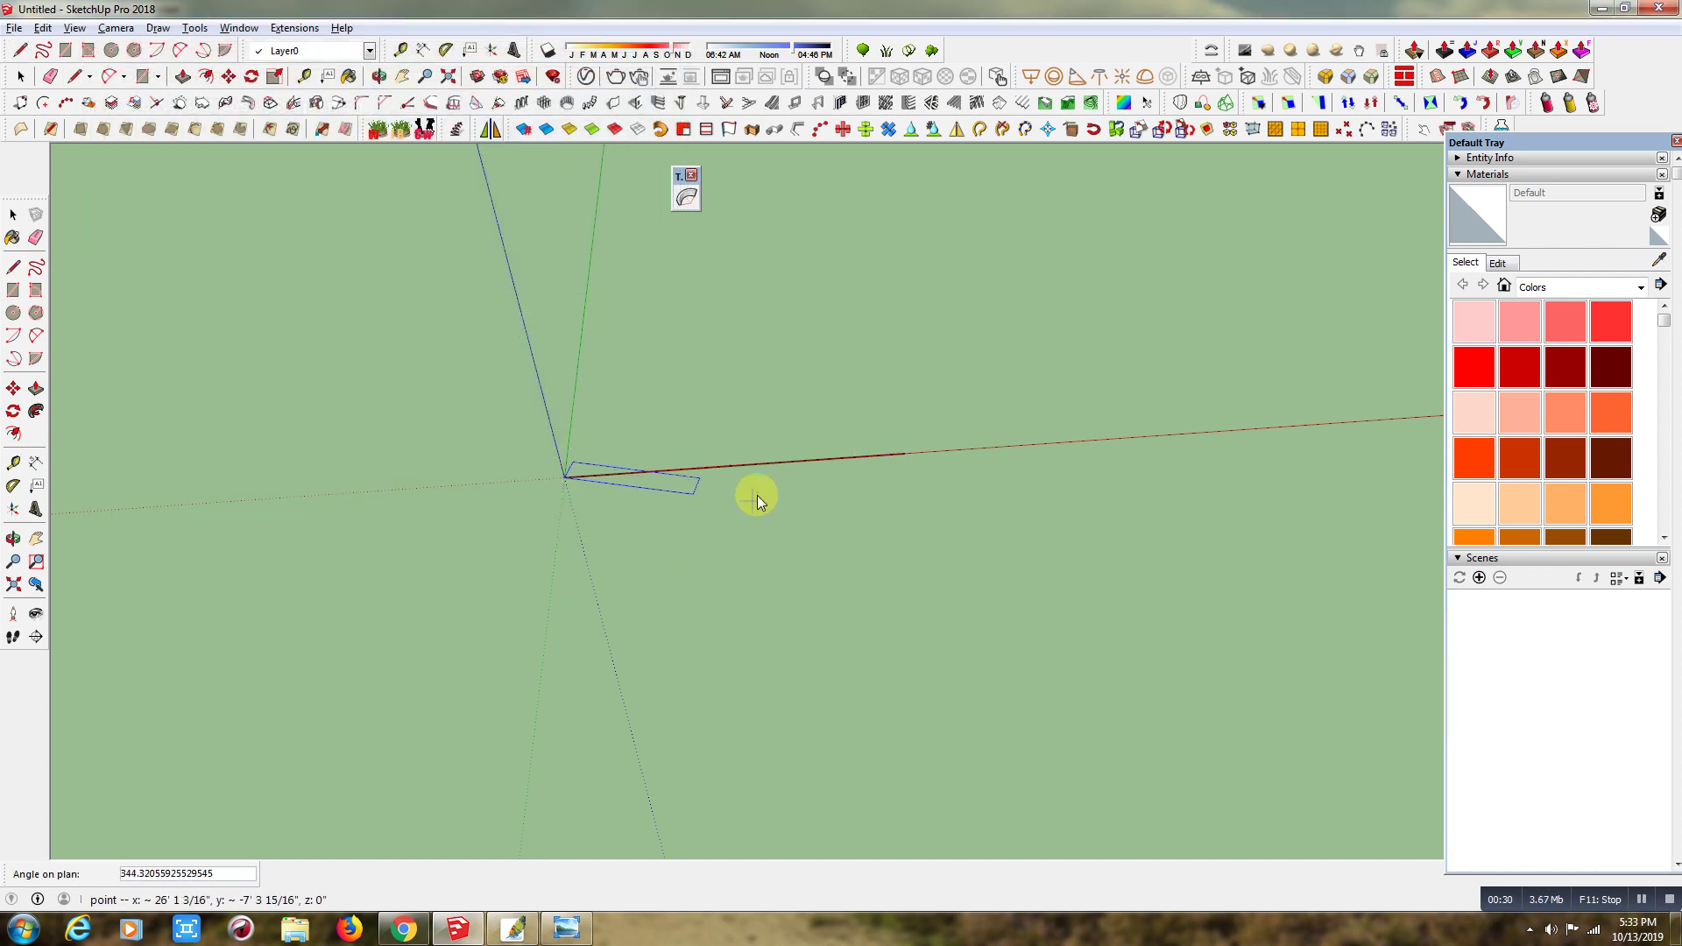
click(769, 471)
Select the straight staircase, start True Bend, and orbit to view it from above.
scroll(580, 457, up, 5)
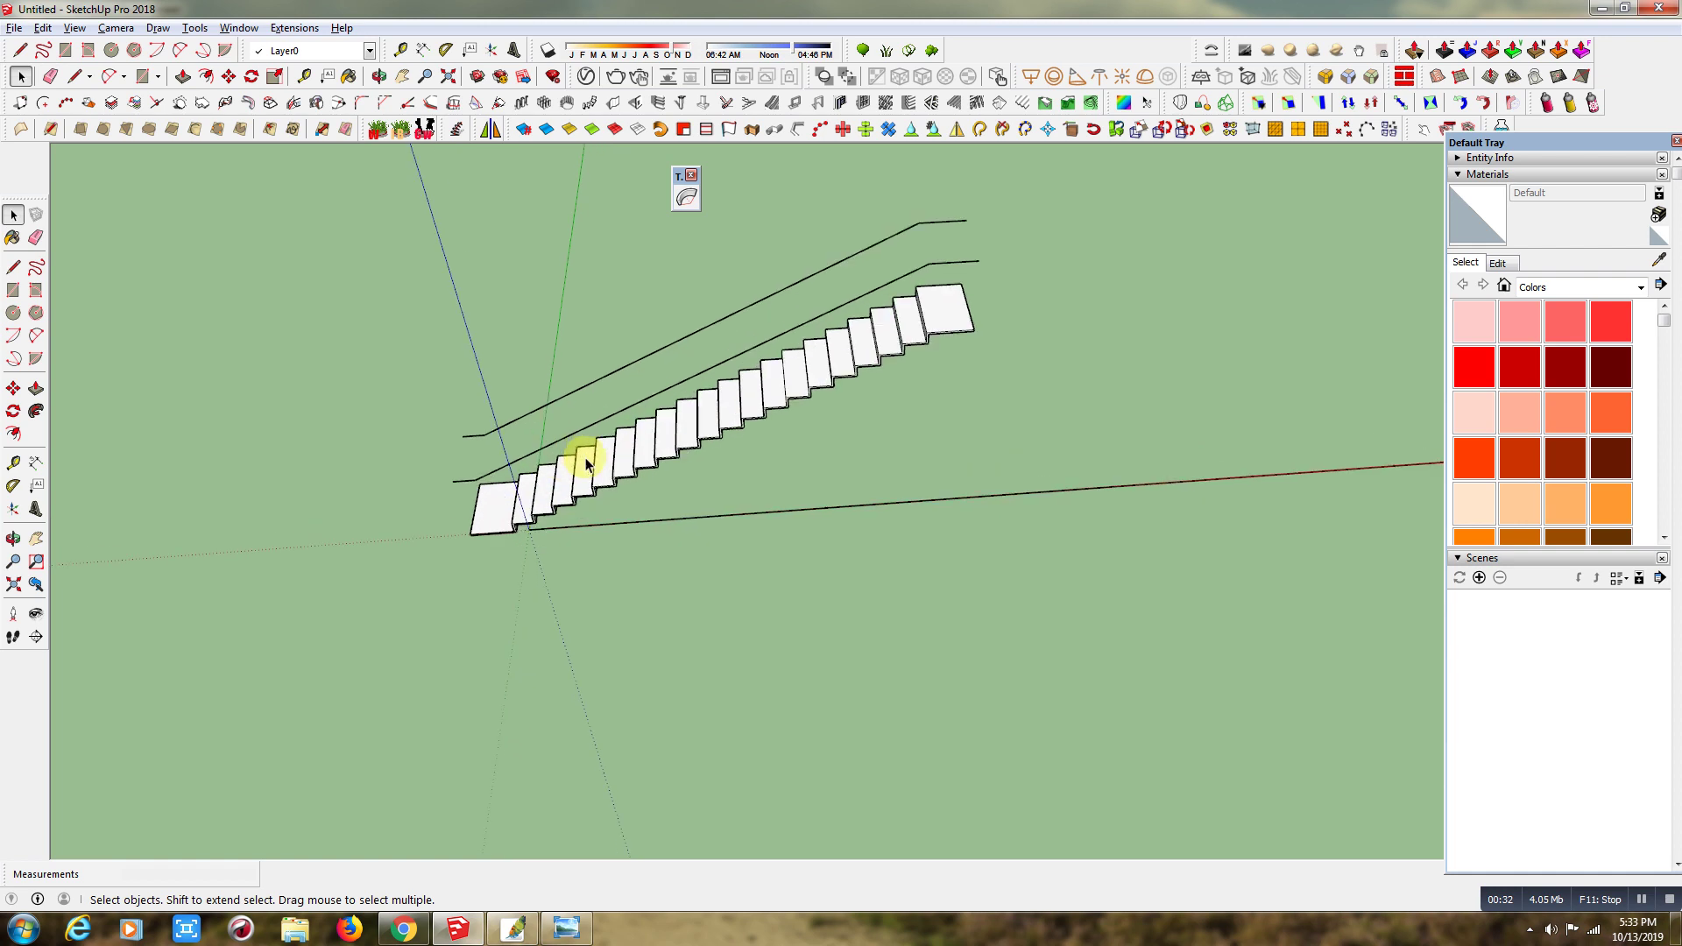
click(21, 77)
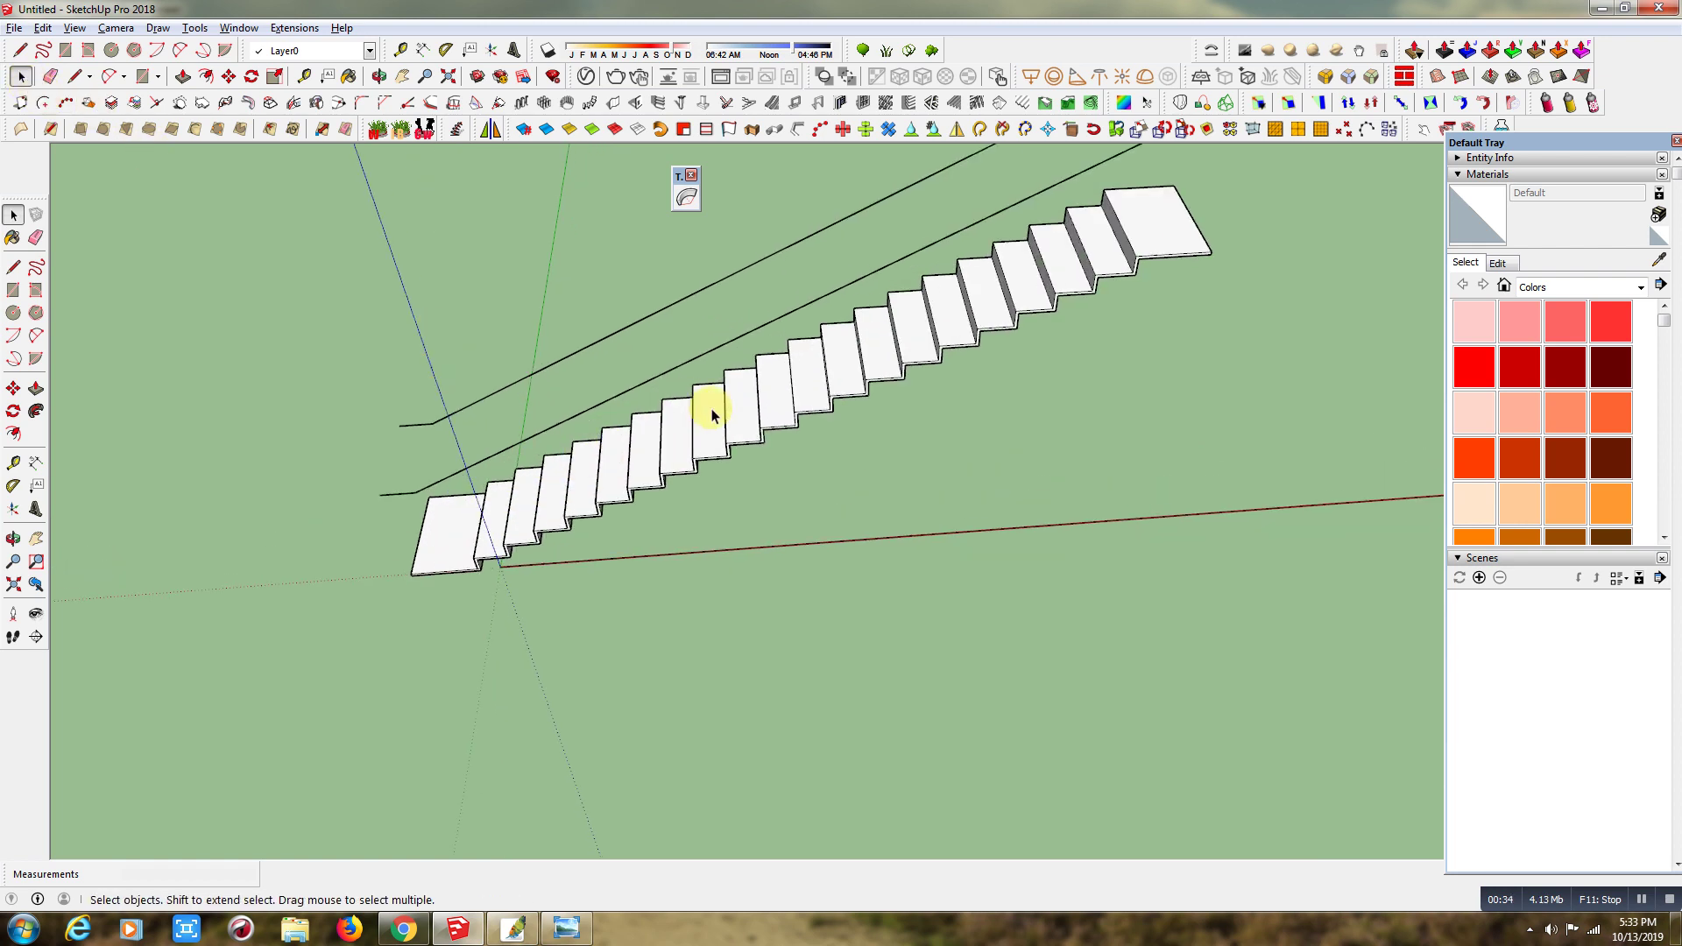
click(706, 412)
scroll(488, 534, down, 4)
scroll(488, 533, down, 1)
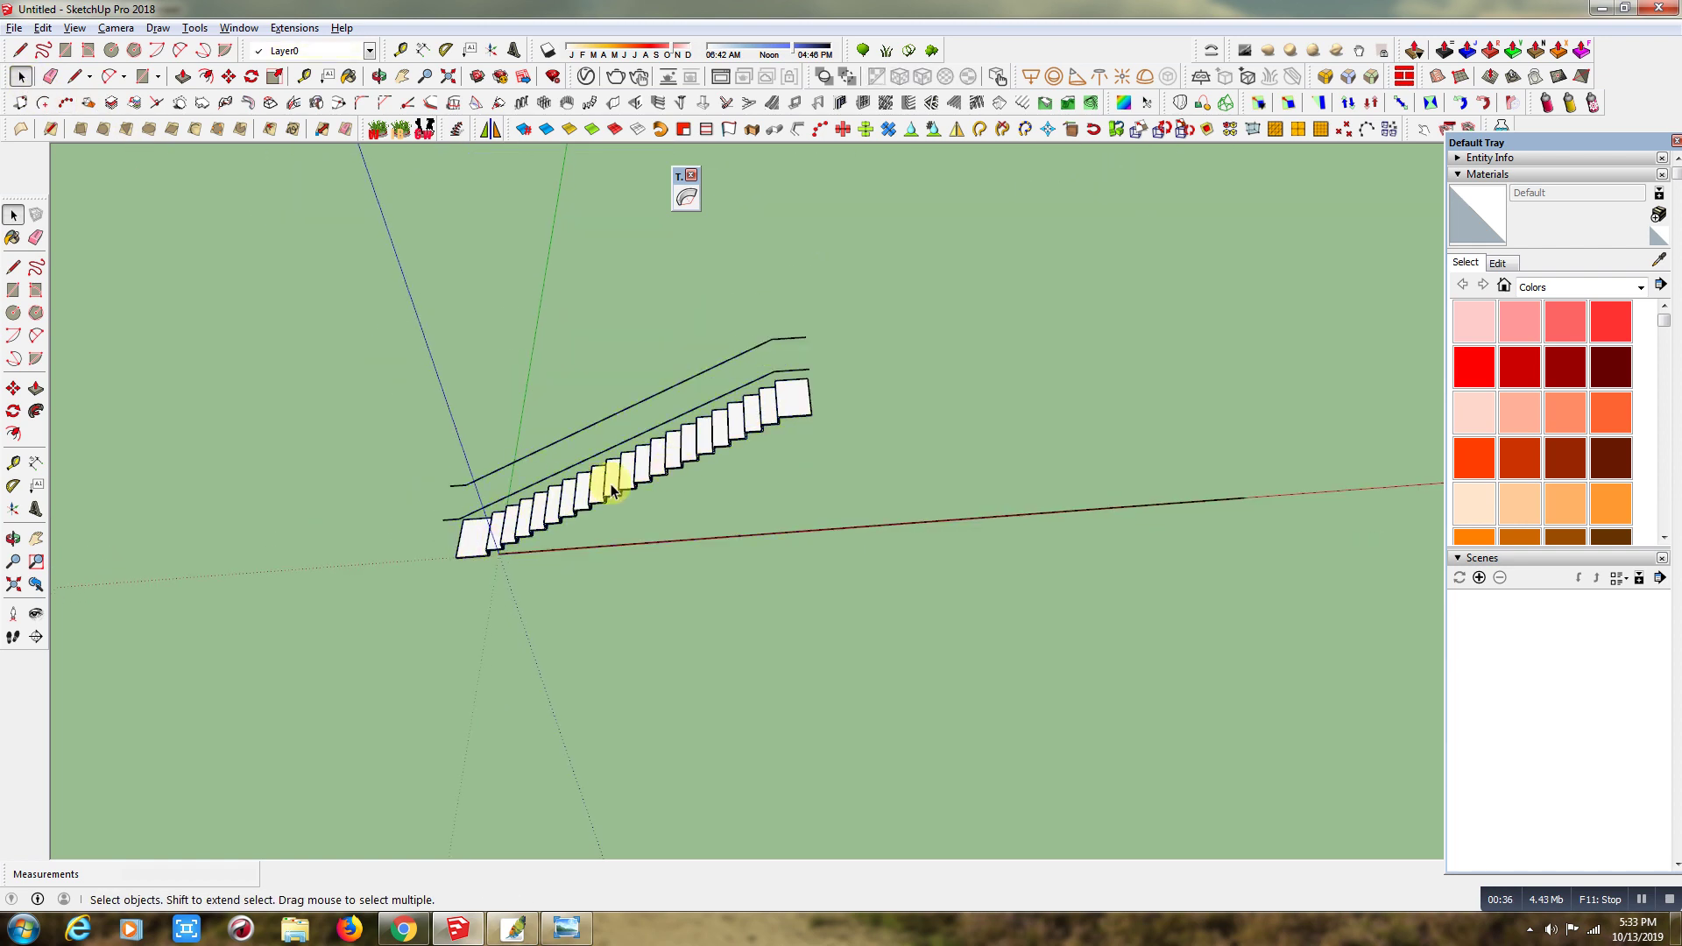
scroll(608, 480, up, 3)
click(688, 199)
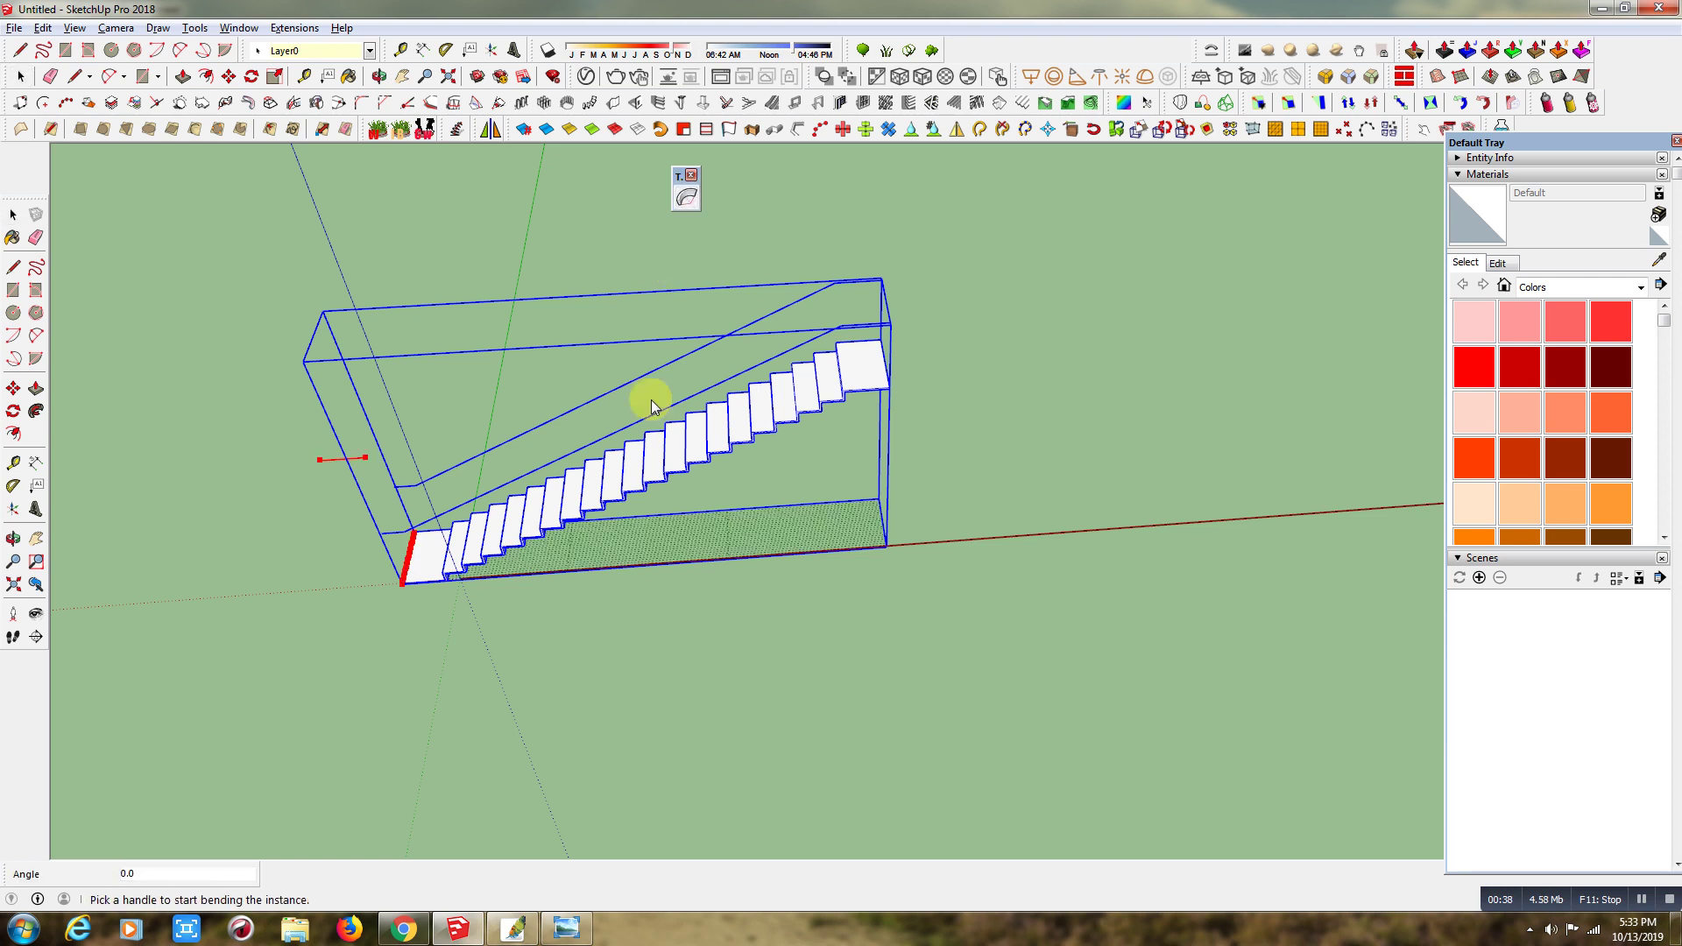
scroll(916, 377, down, 2)
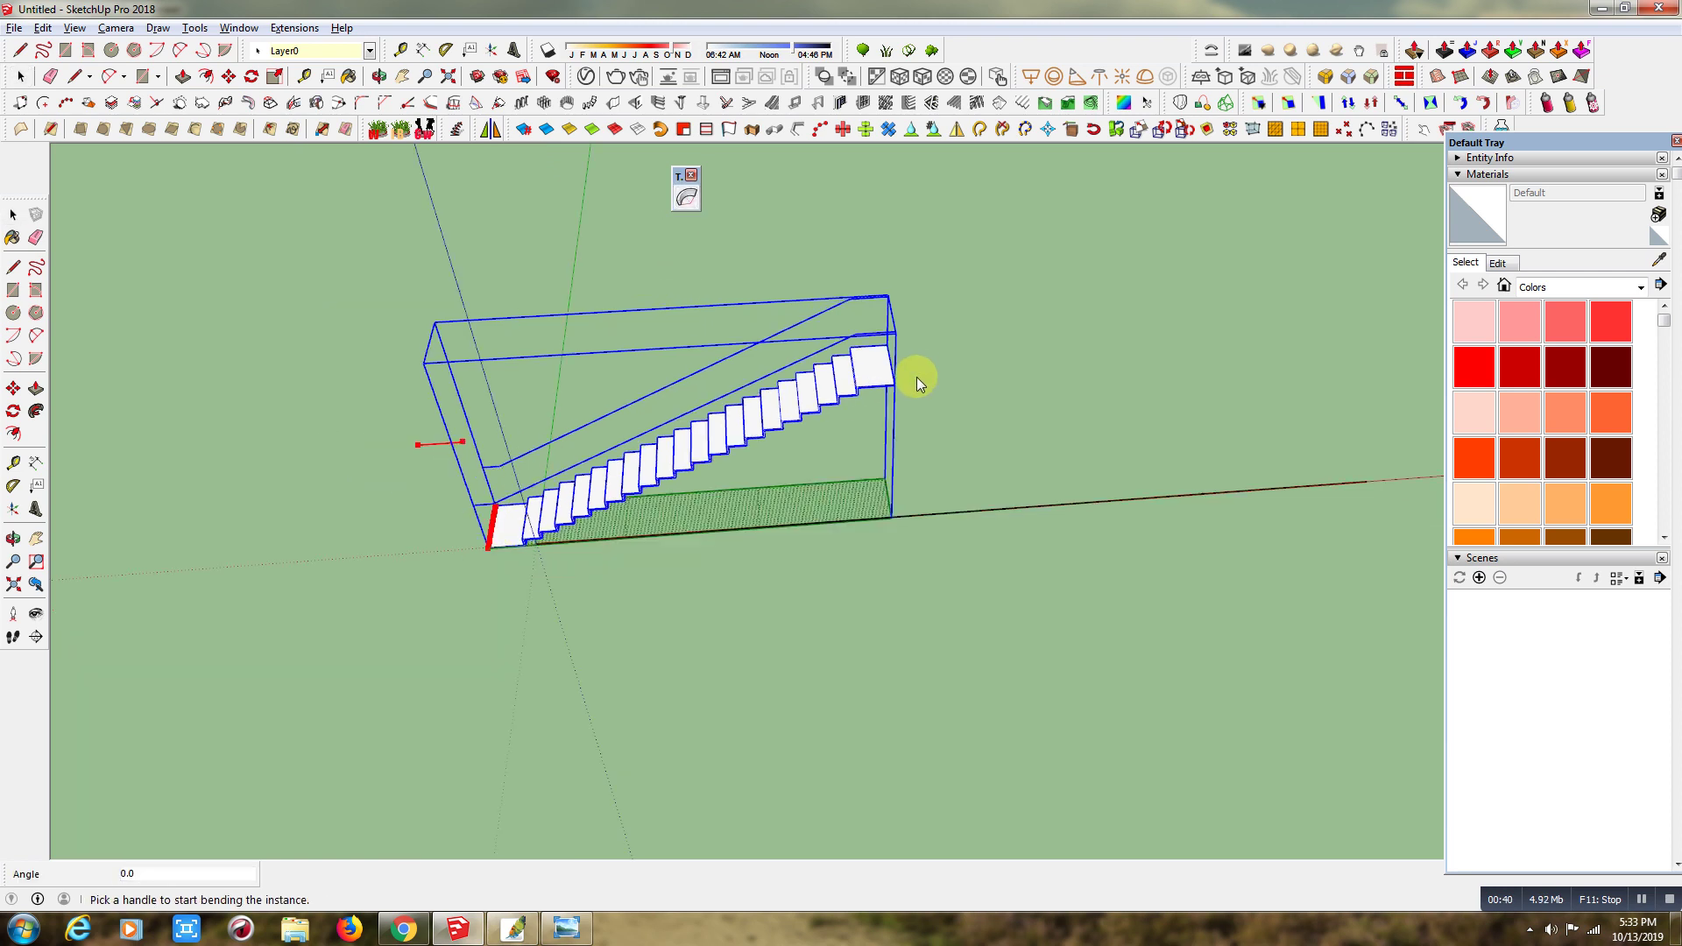
scroll(916, 376, down, 1)
scroll(511, 421, up, 2)
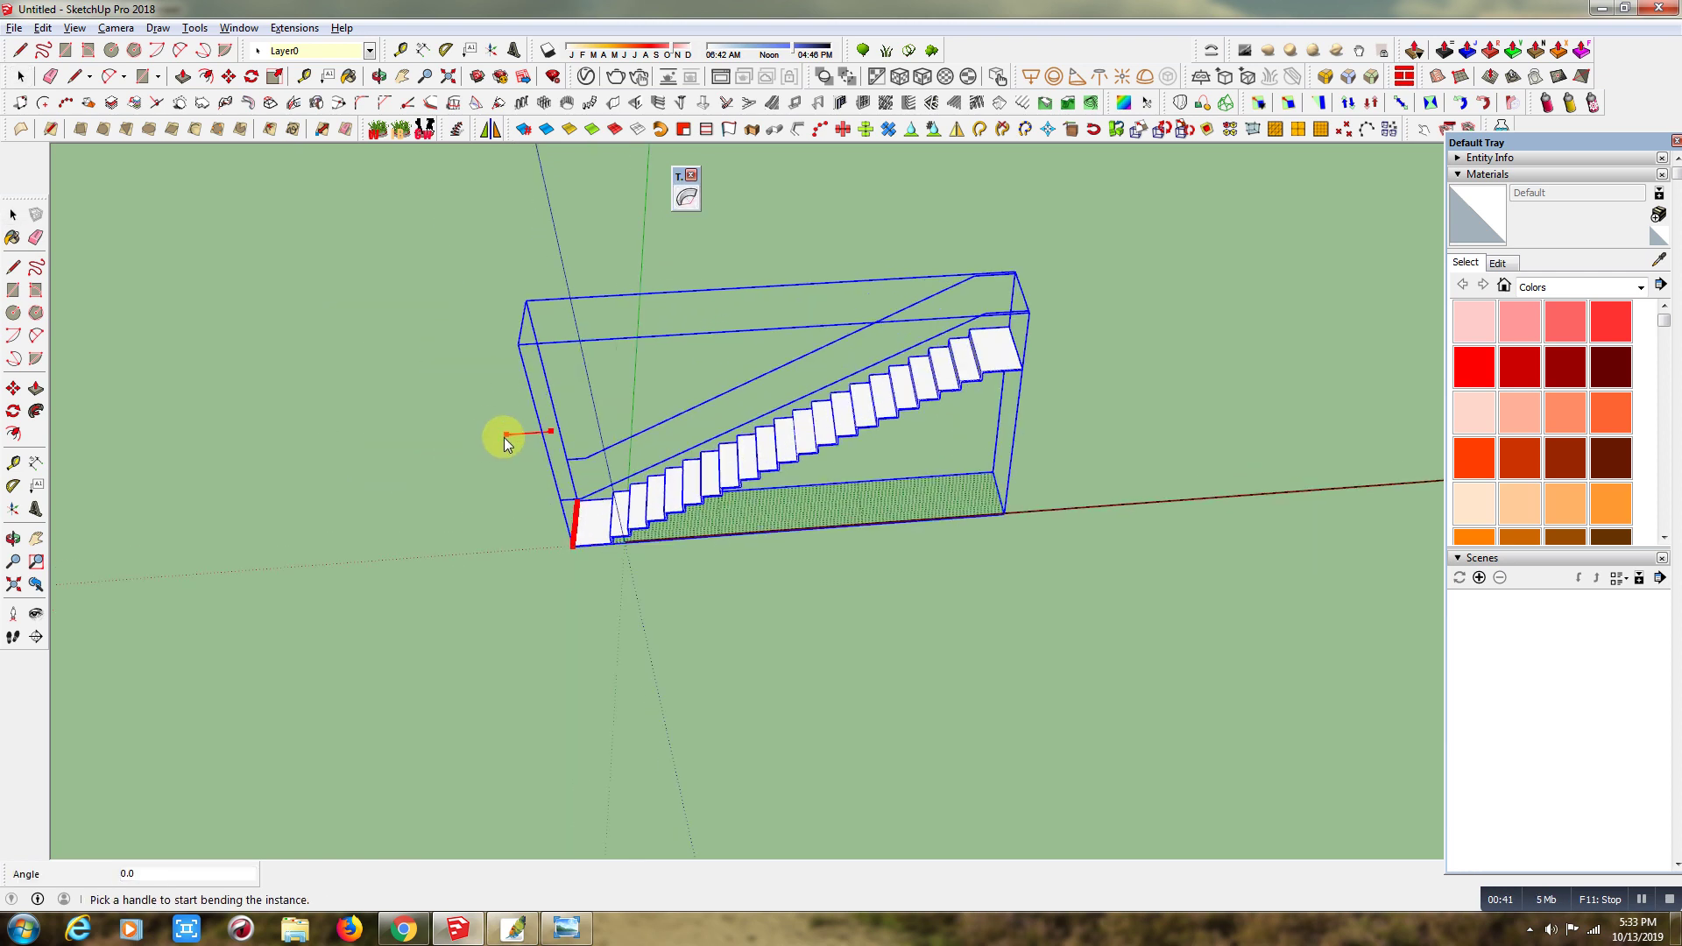
click(378, 76)
drag(537, 529, 671, 616)
right_click(659, 547)
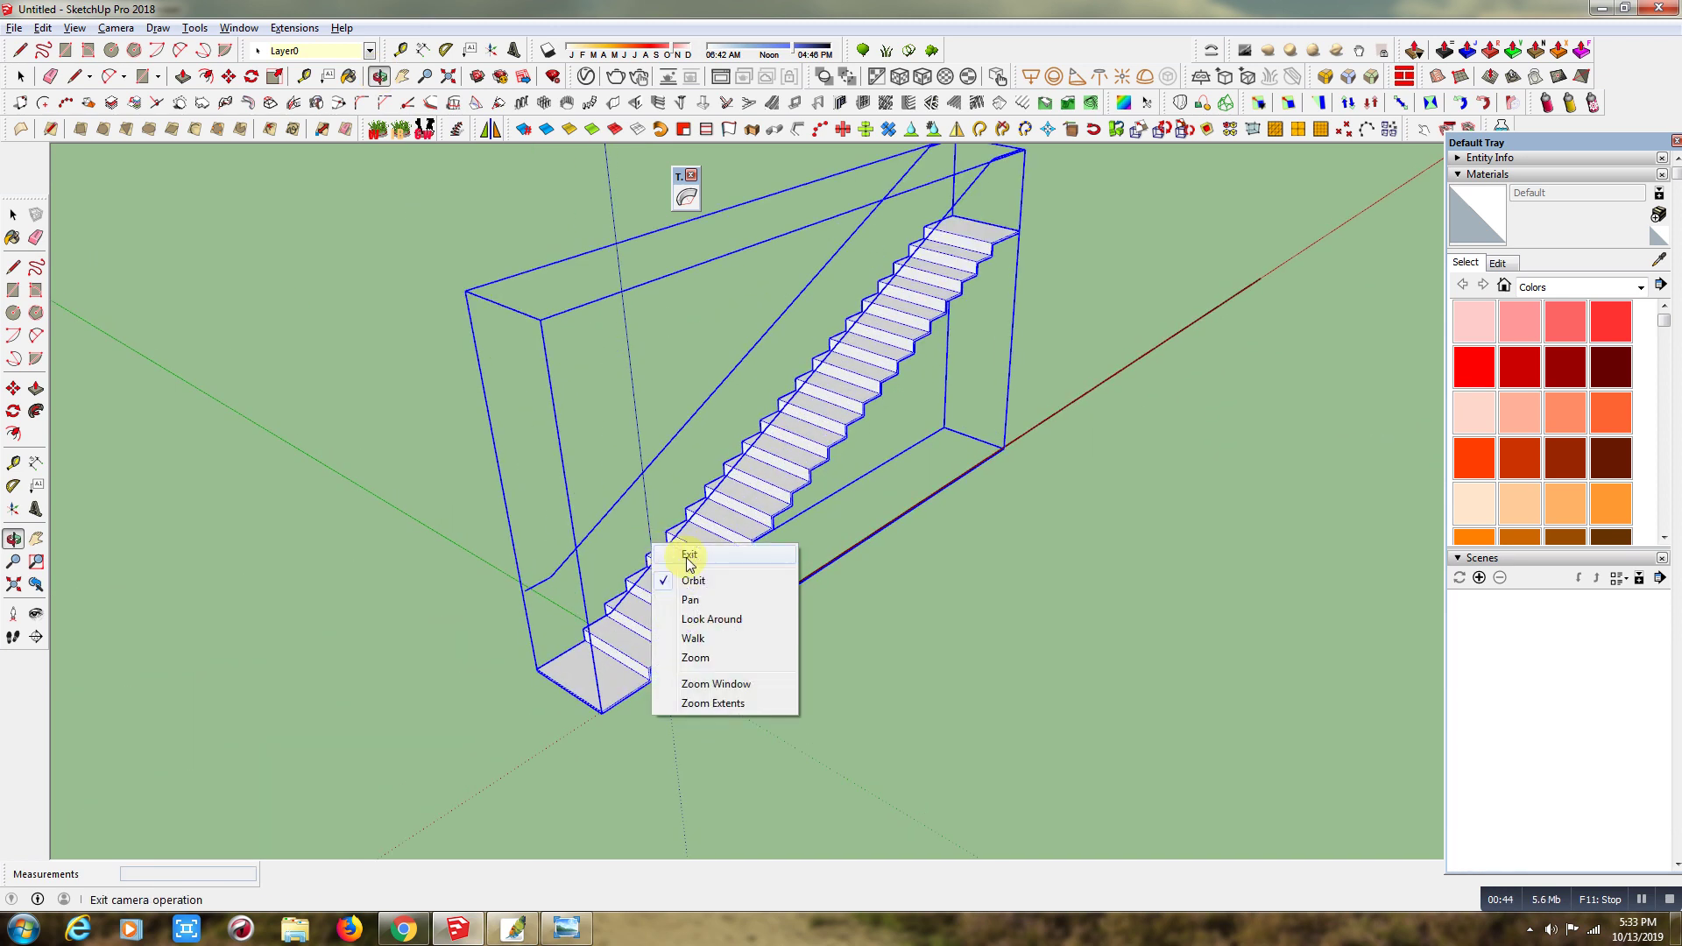
click(692, 559)
Pull the bend handle, set an exact 180° bend, and commit it.
drag(504, 541, 496, 545)
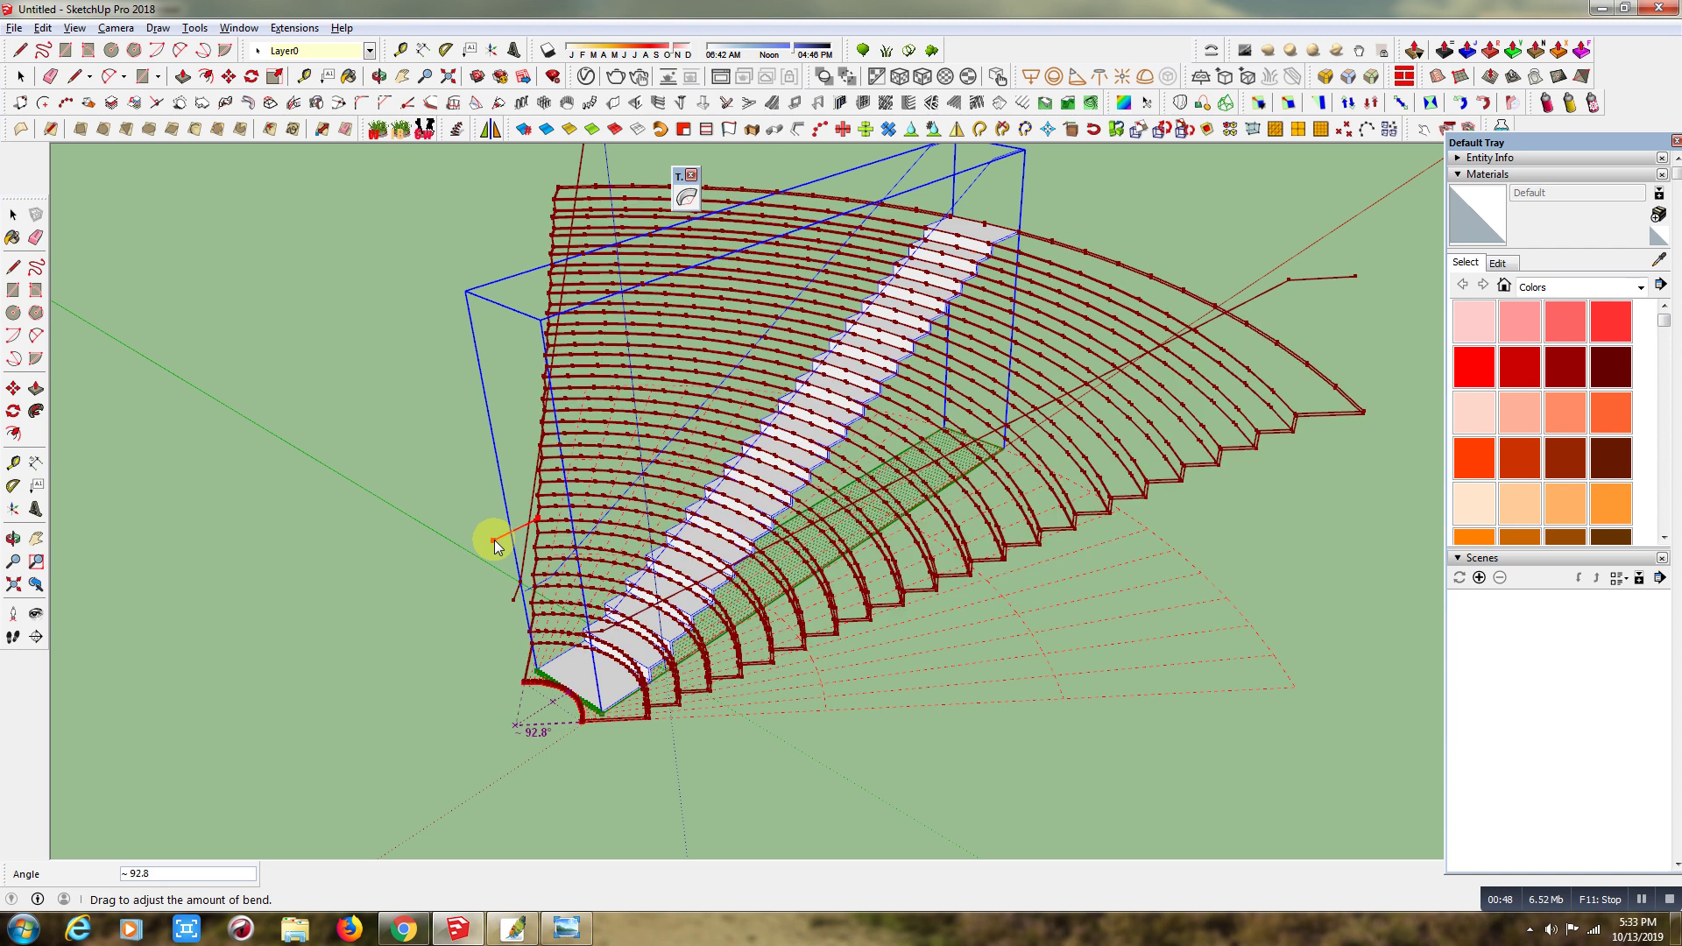
drag(494, 539, 496, 545)
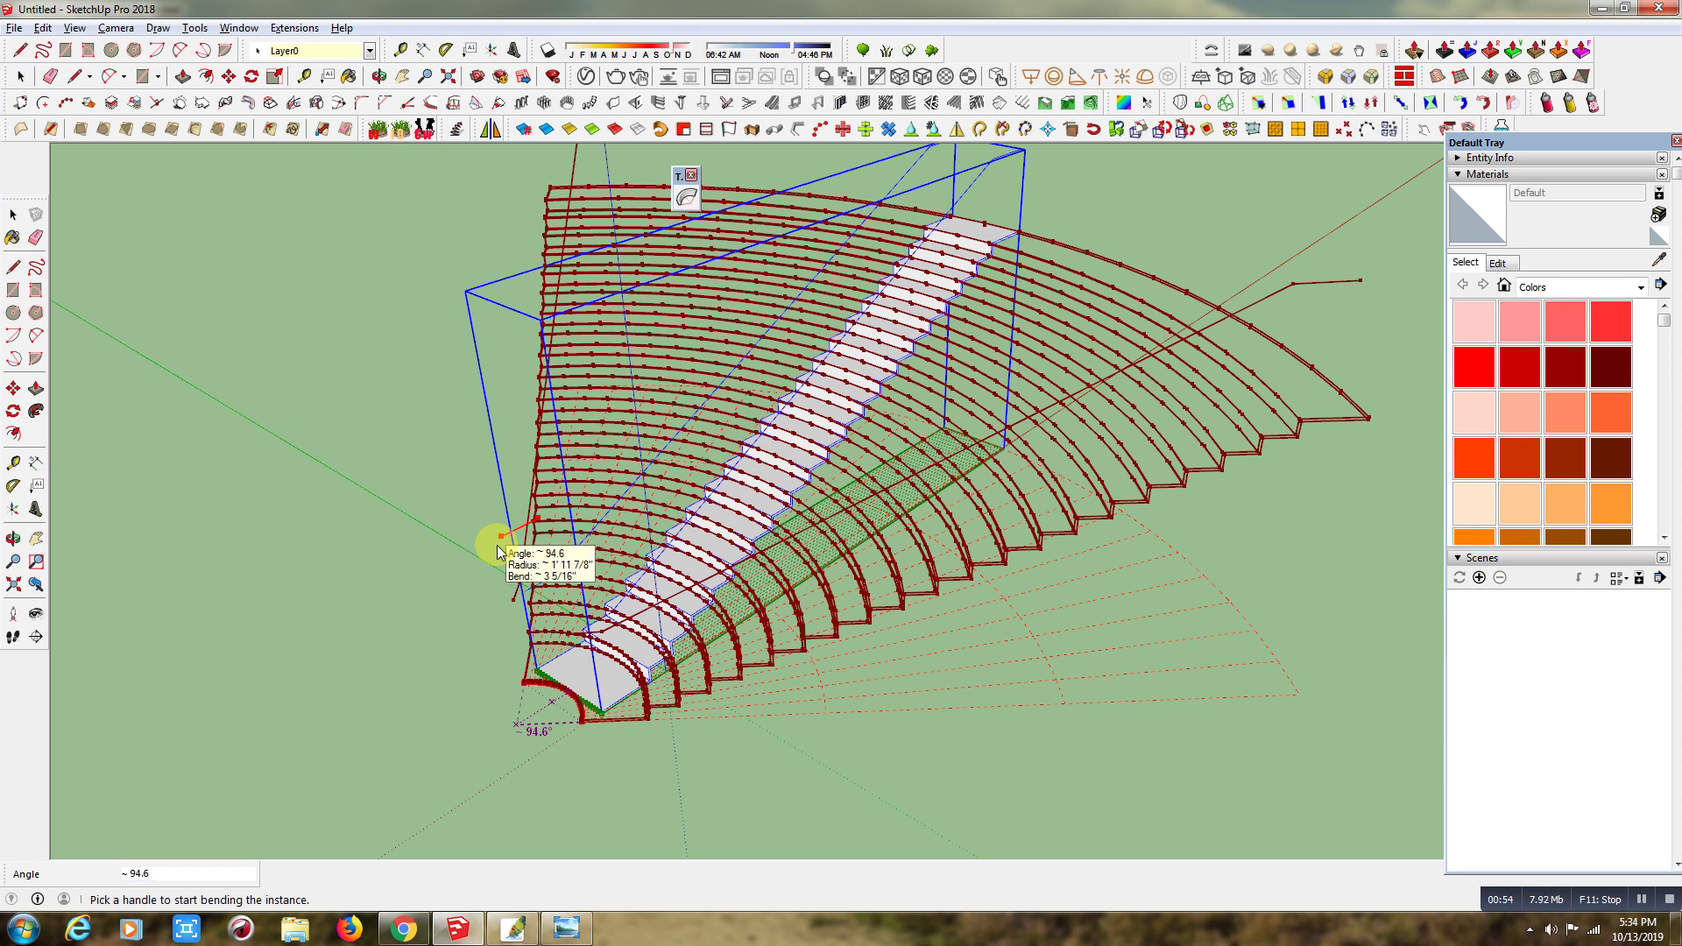
text(180.0)
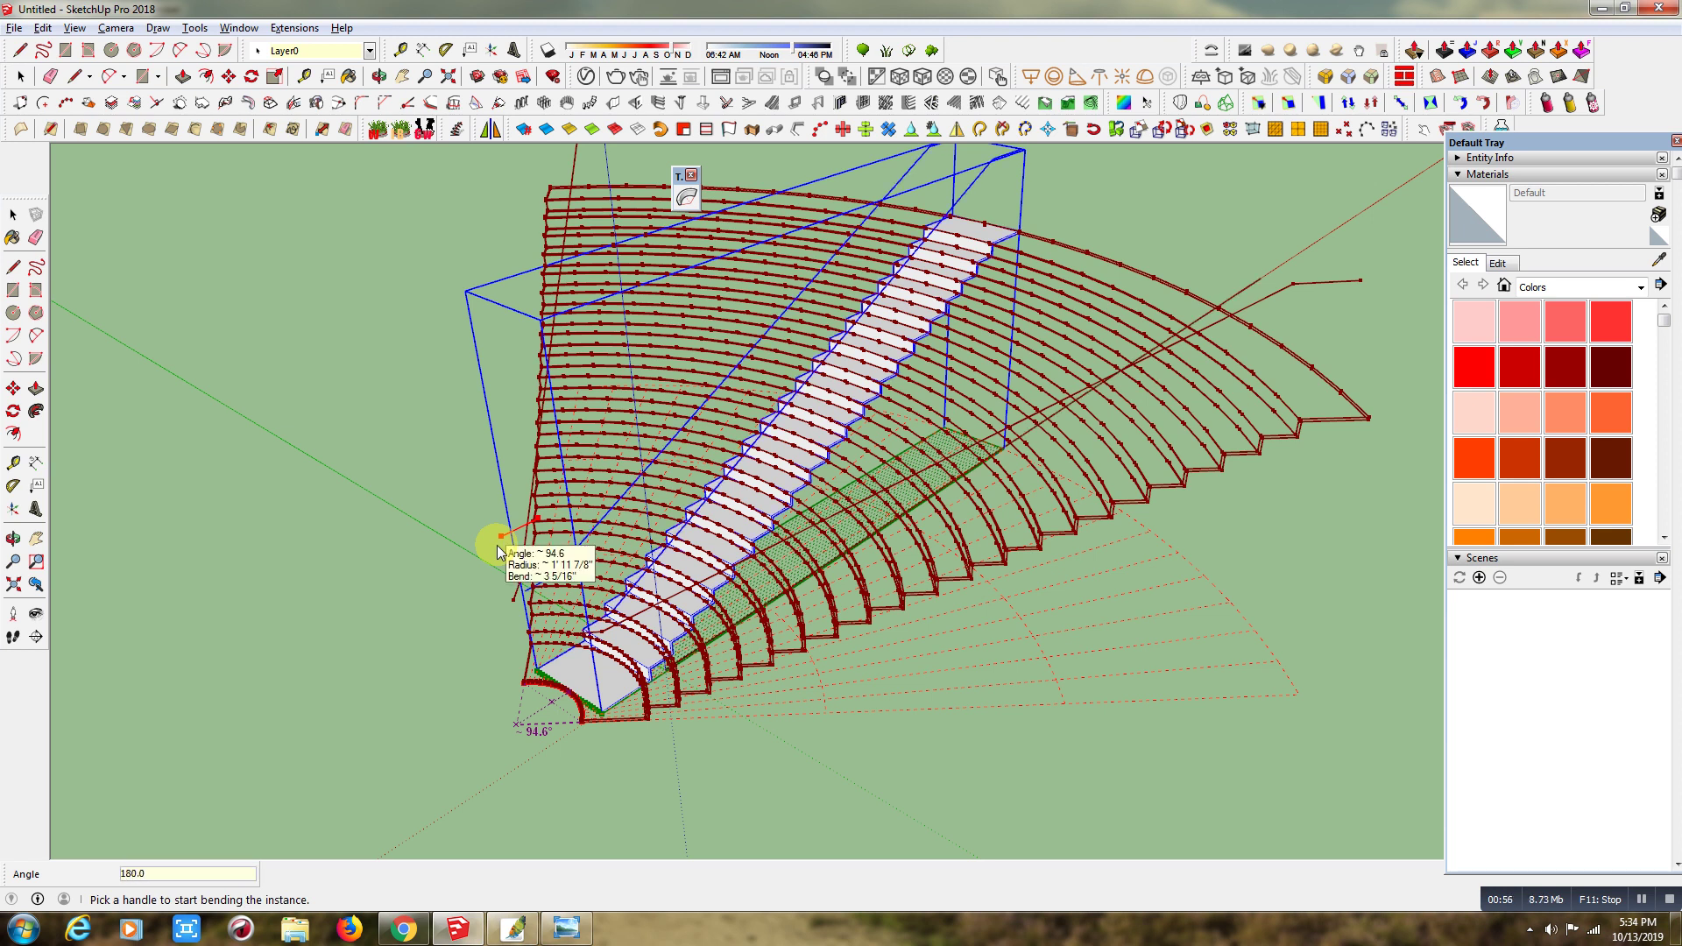
key(Return)
right_click(497, 545)
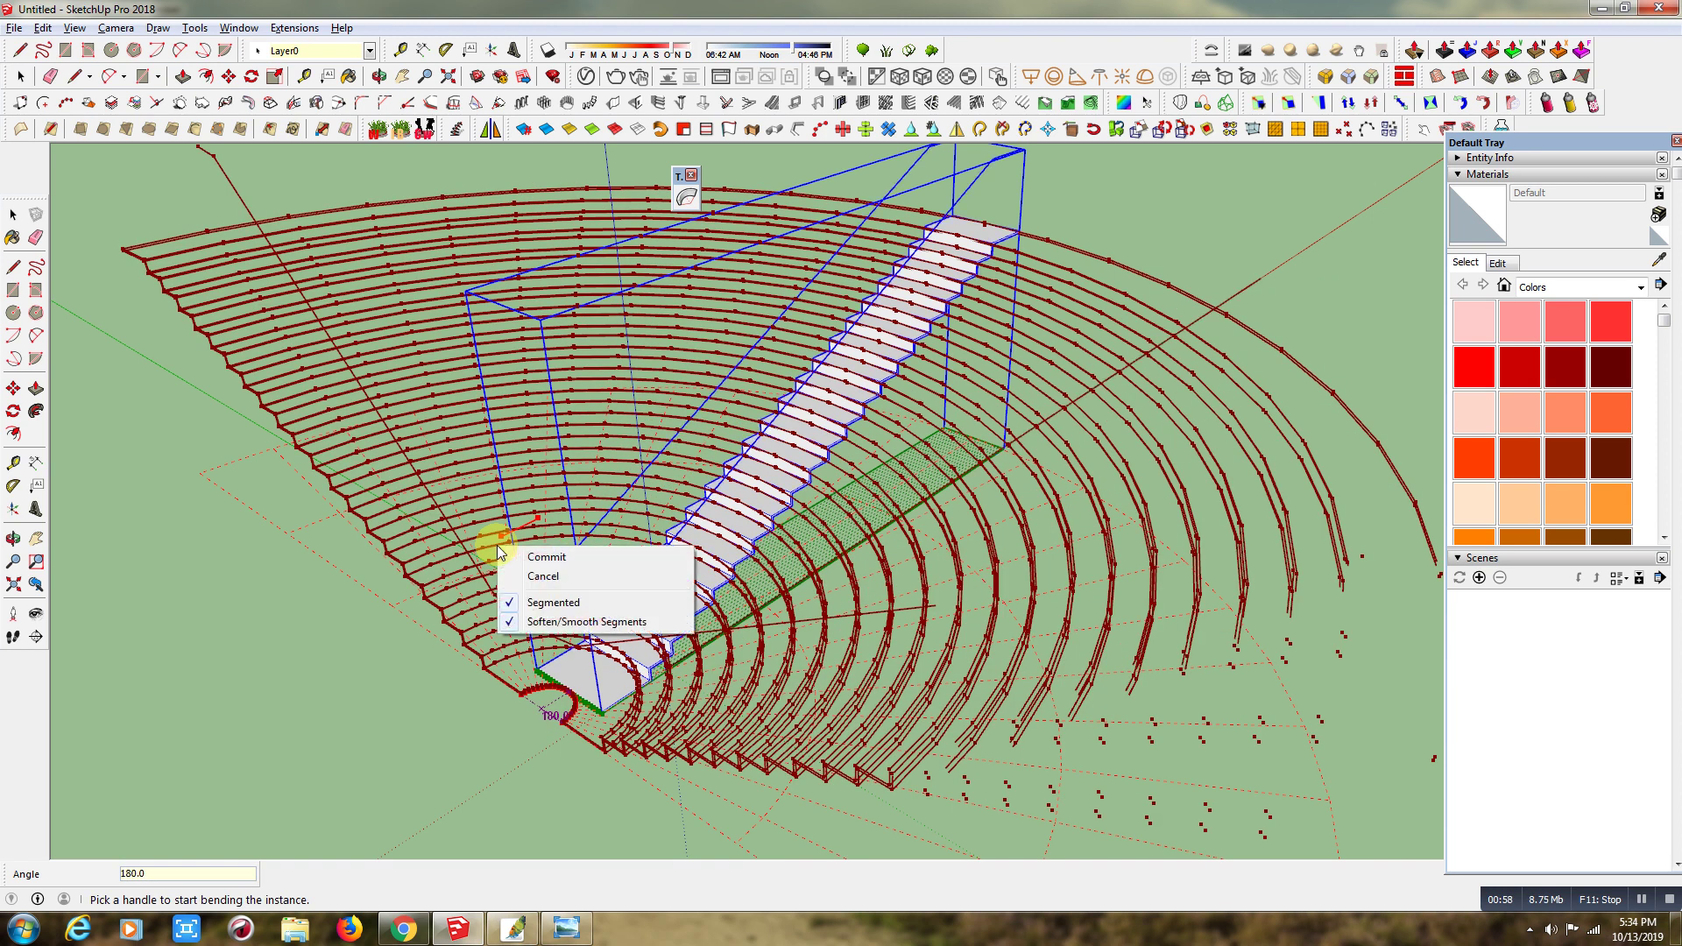
click(536, 561)
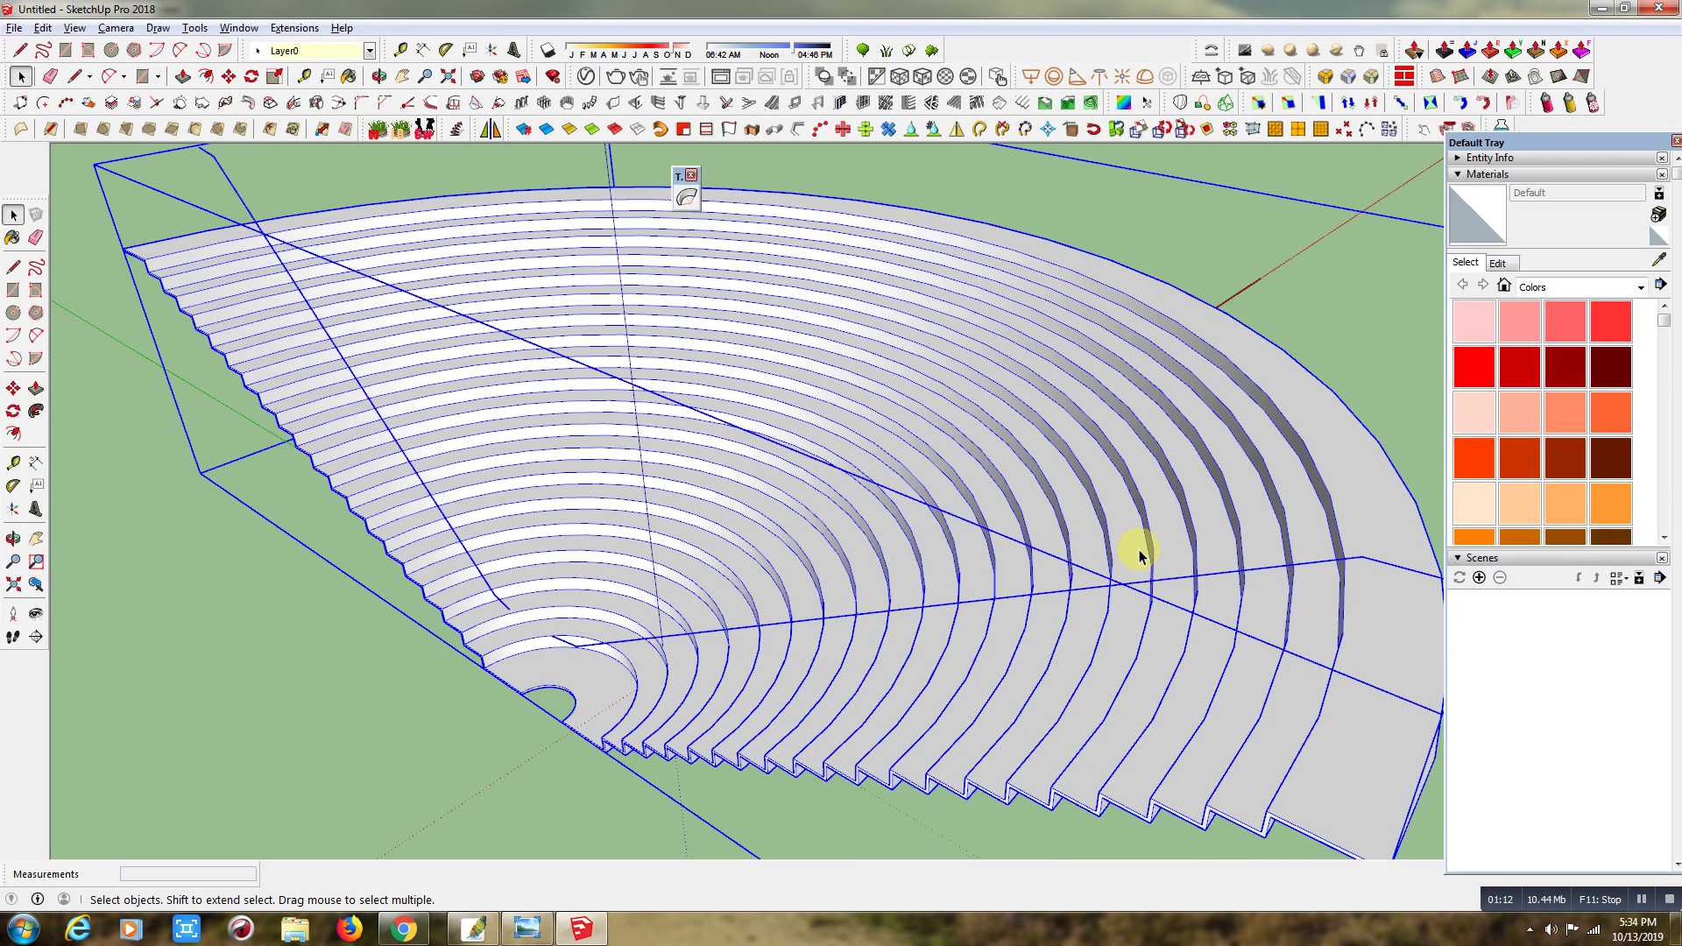
Deselect the bent staircase and orbit around its half-circle sweep of steps.
scroll(450, 589, down, 3)
scroll(457, 583, down, 2)
click(1101, 360)
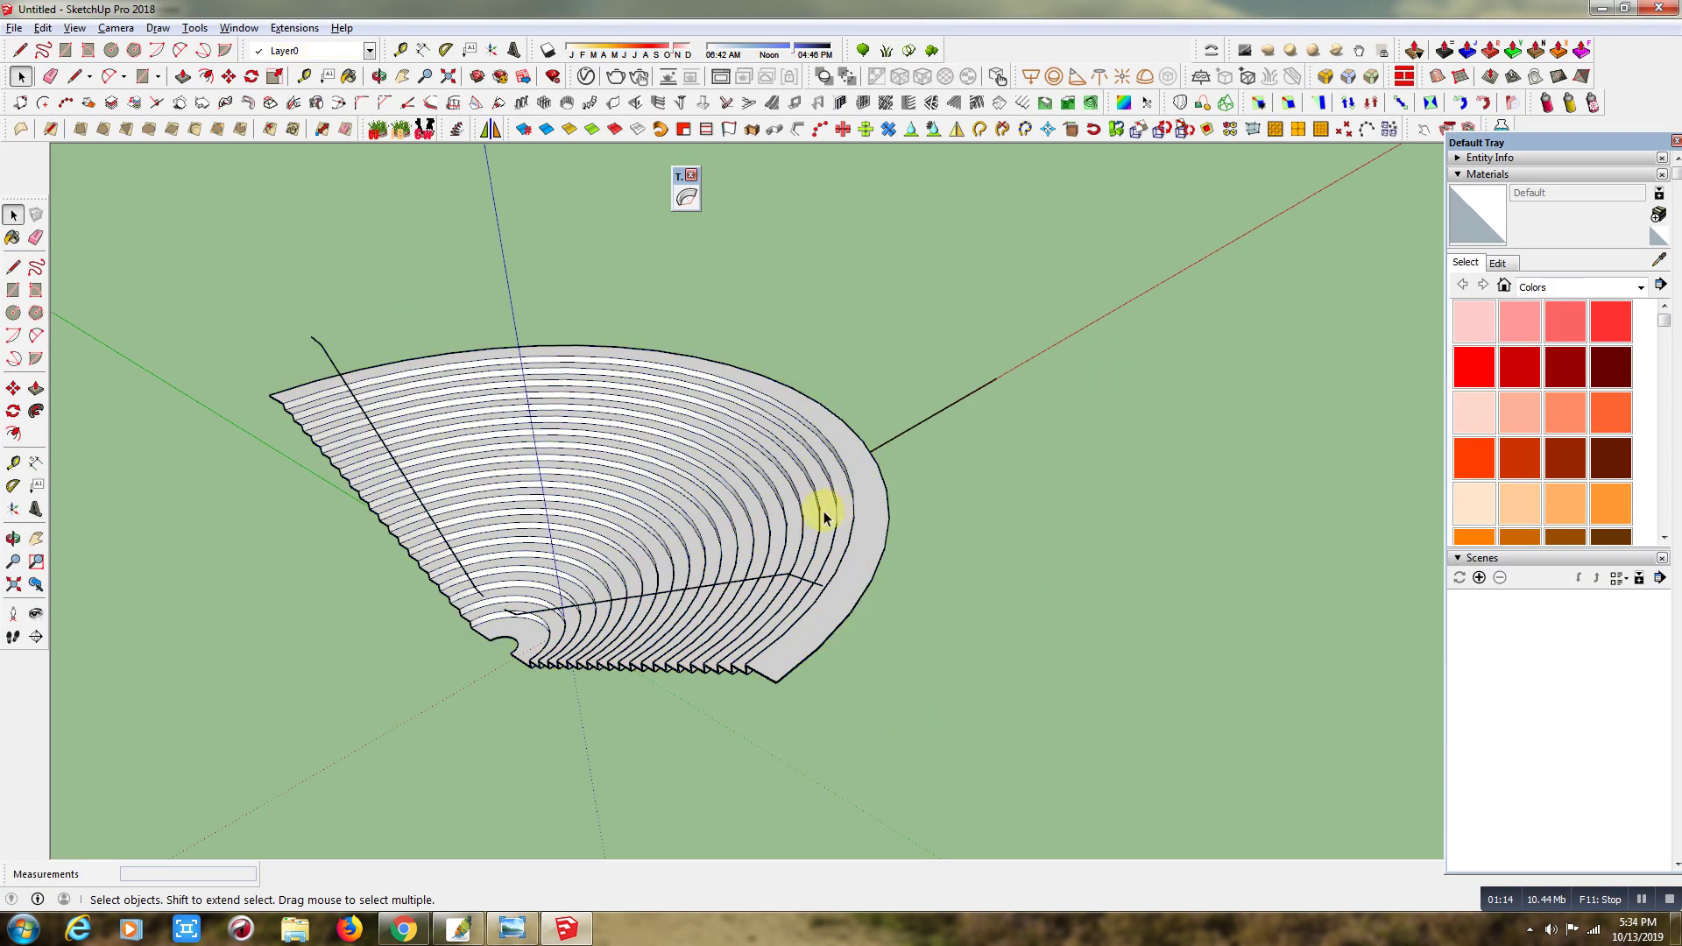
scroll(701, 464, up, 2)
click(379, 76)
mouse_move(582, 589)
mouse_down()
mouse_move(724, 375)
mouse_move(507, 544)
mouse_move(293, 563)
mouse_move(724, 590)
mouse_move(616, 173)
mouse_up()
drag(863, 326, 793, 289)
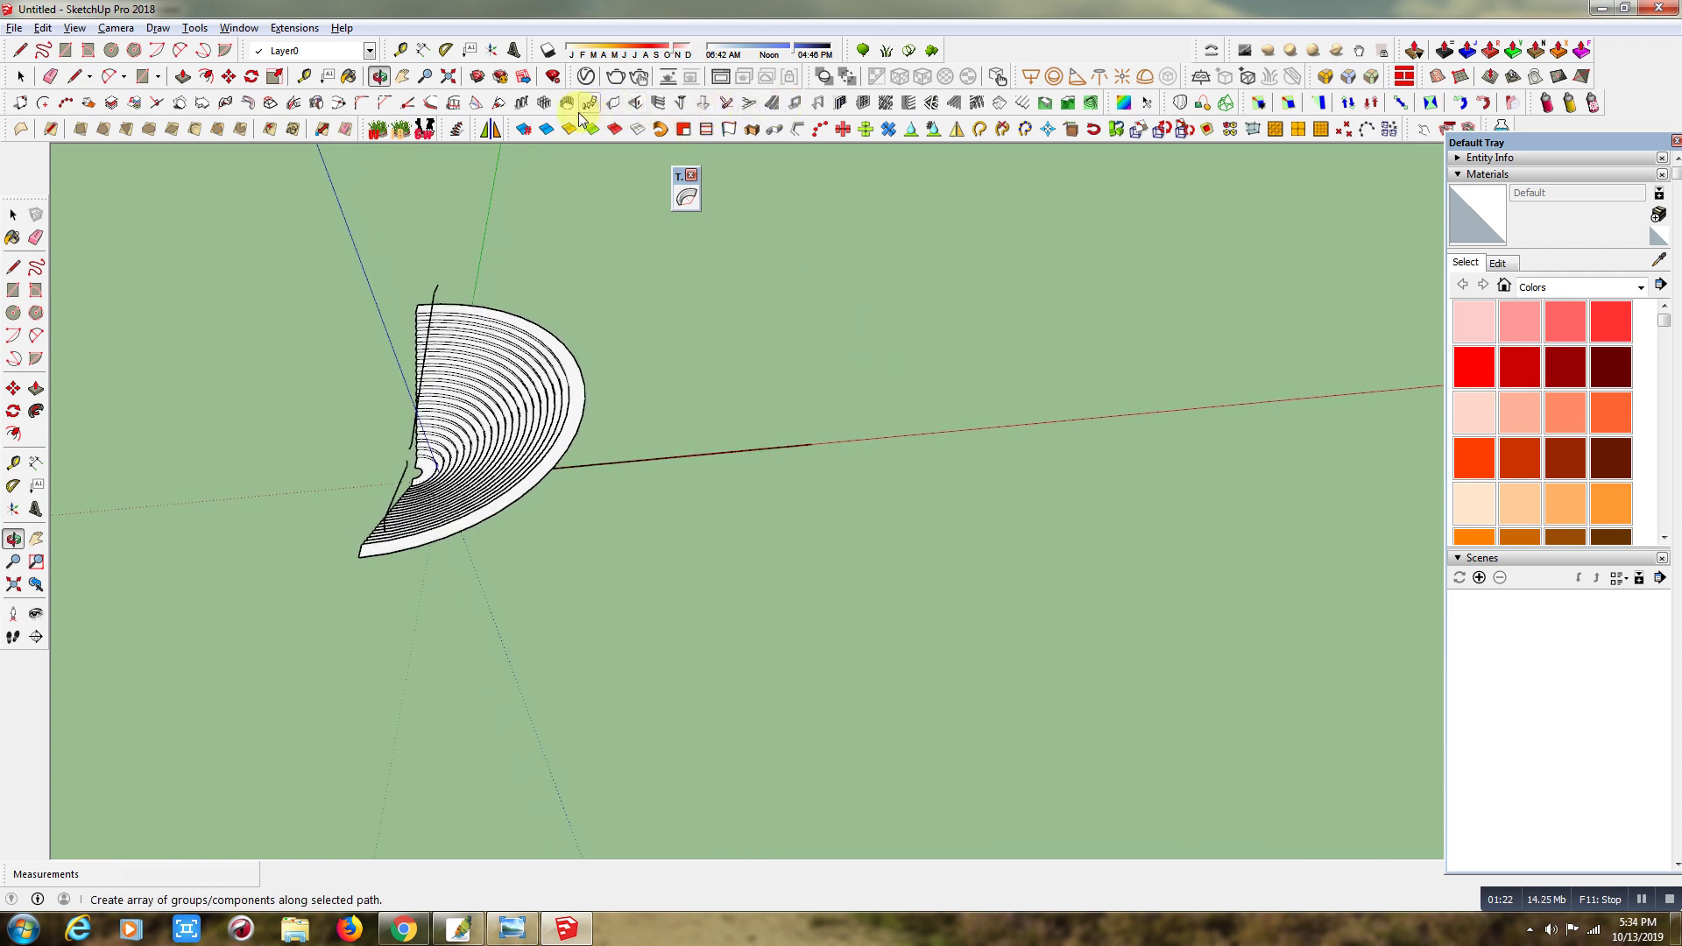
Build a second 1001bit single-flight staircase along the red axis beside the curved one.
click(748, 104)
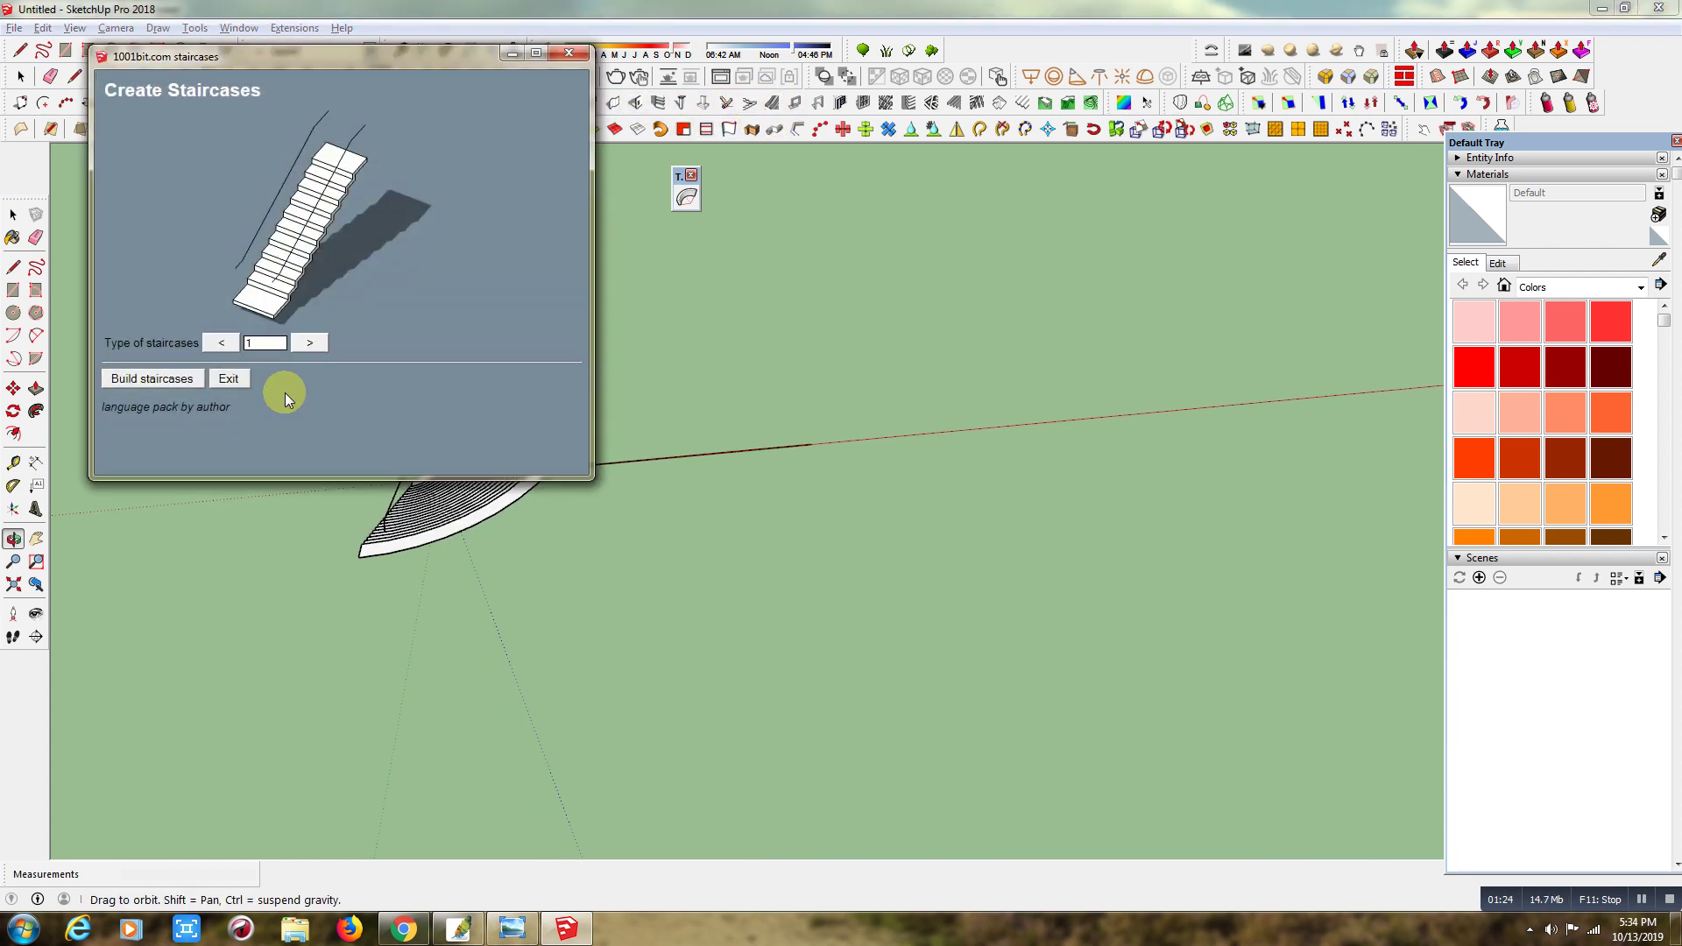
click(156, 383)
click(149, 451)
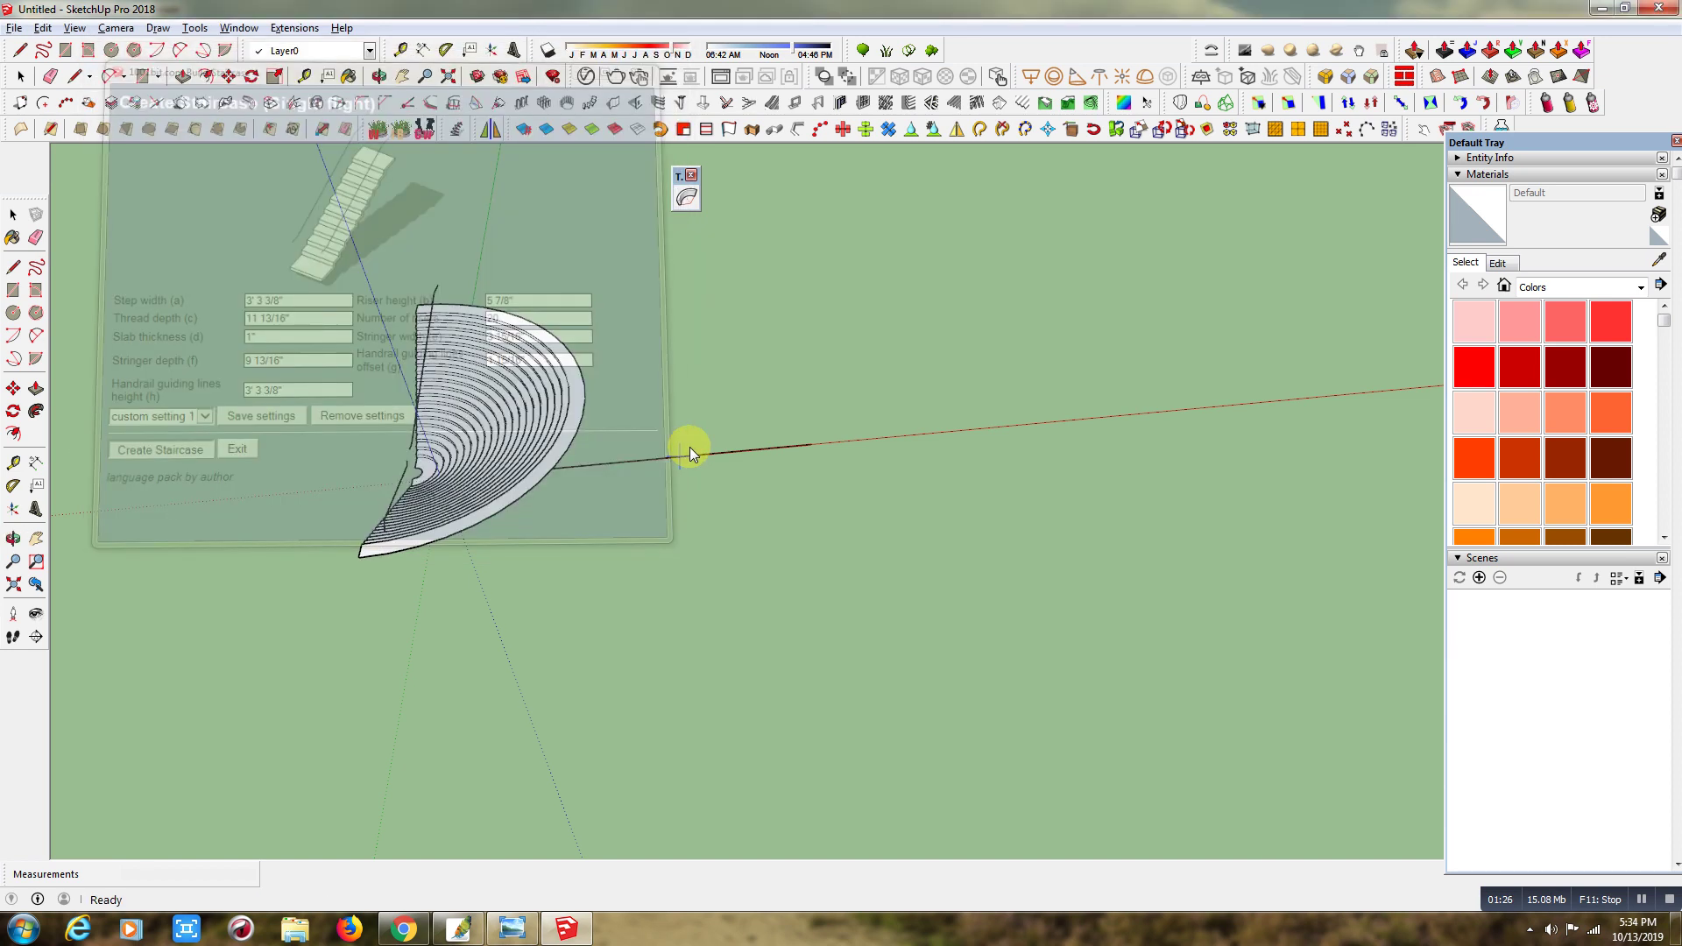
click(808, 448)
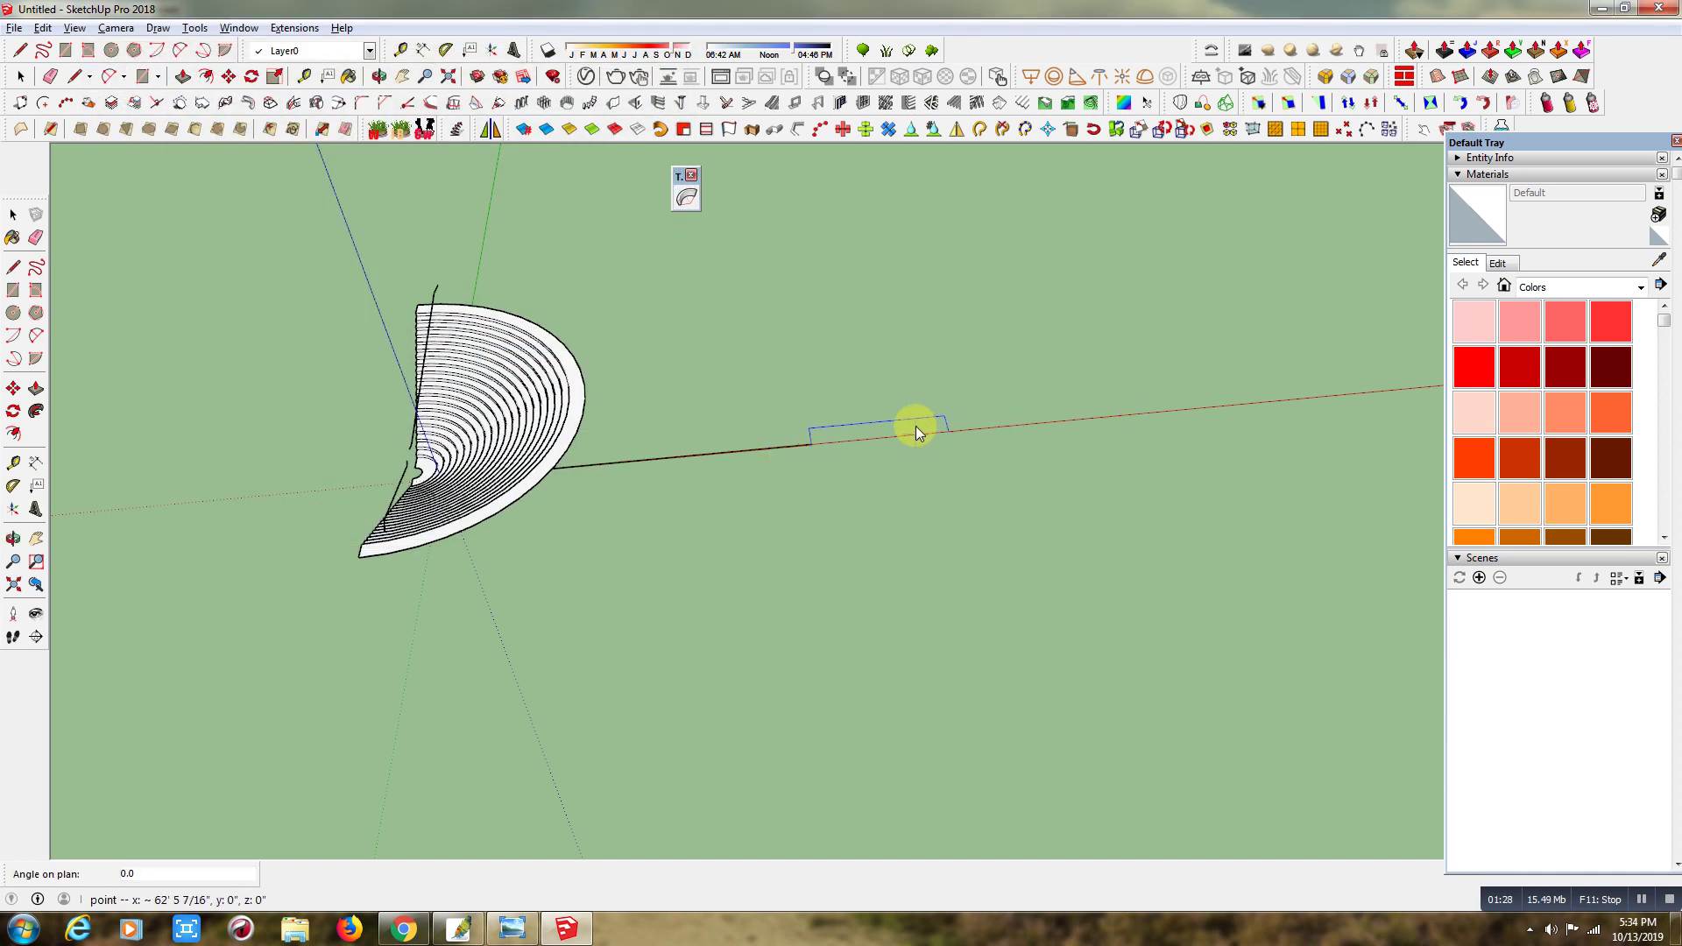
click(996, 433)
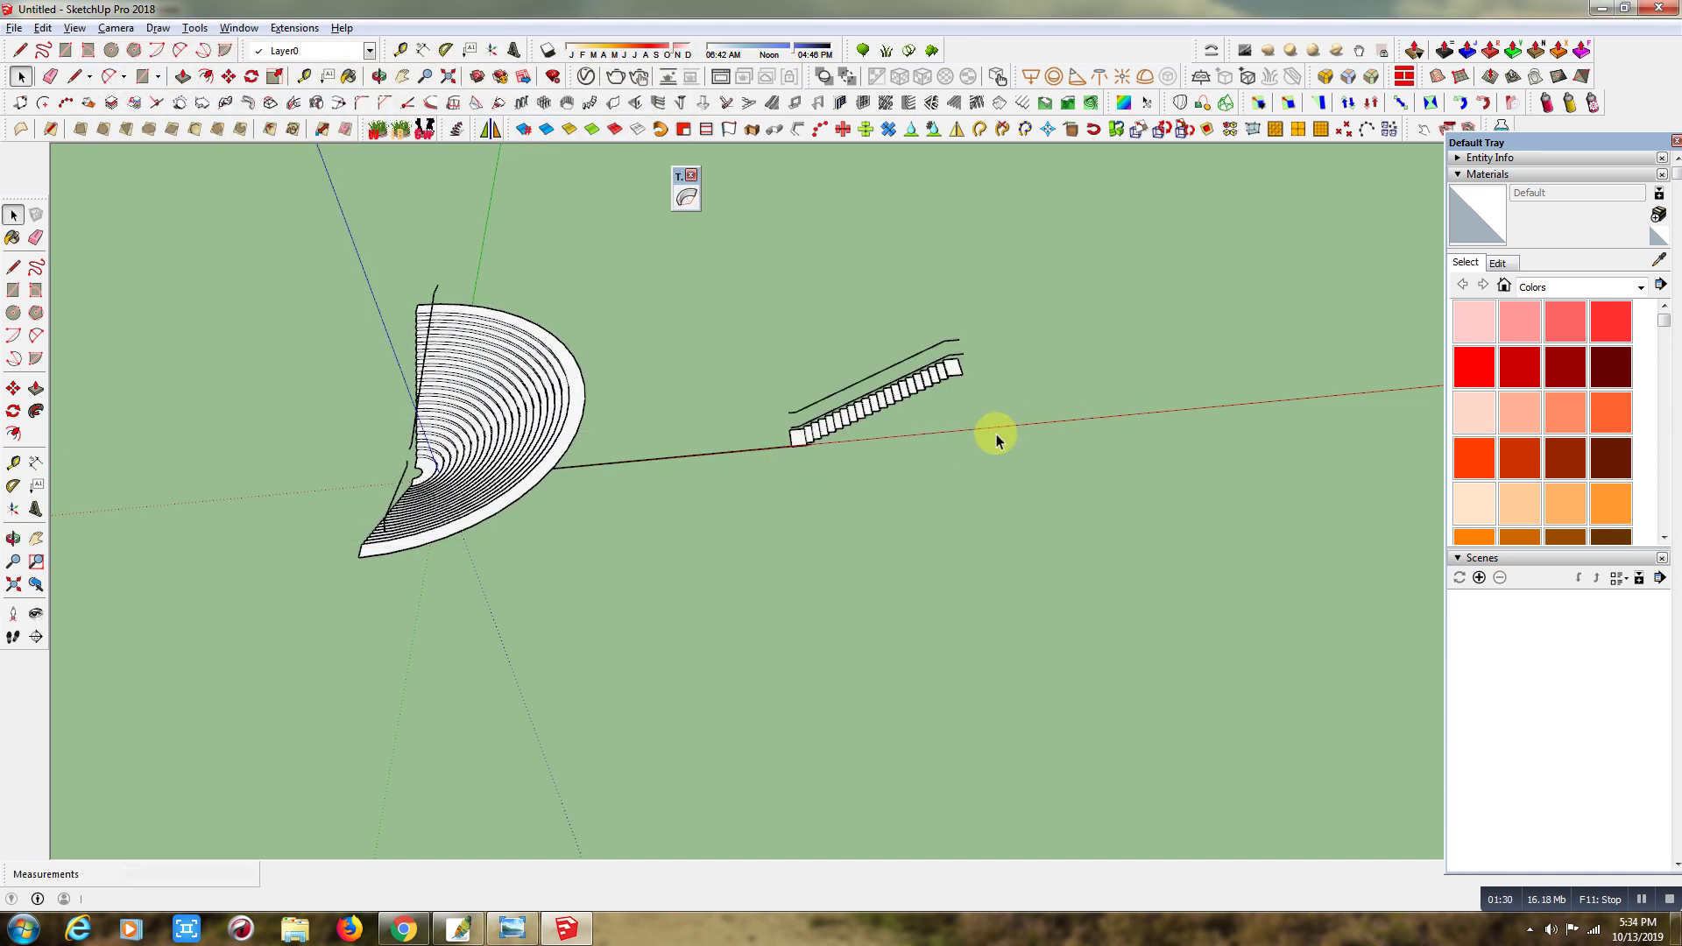
scroll(946, 406, up, 2)
scroll(867, 381, up, 2)
Abandon True Bend on the new staircase and select its group instead.
click(868, 383)
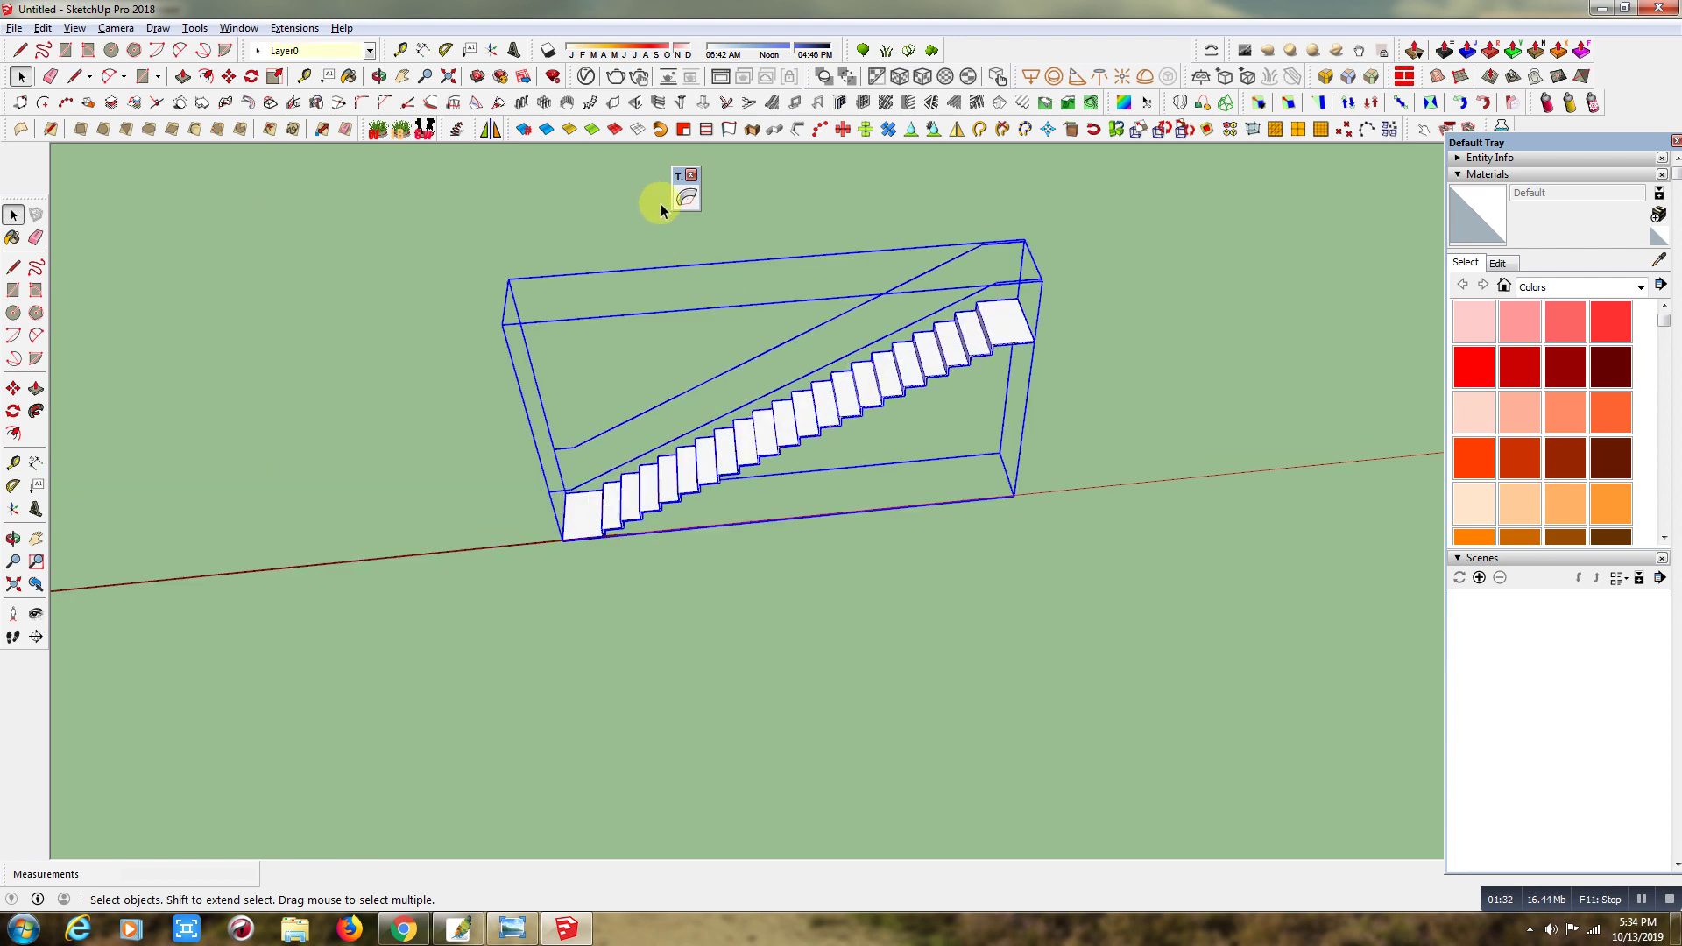
click(686, 197)
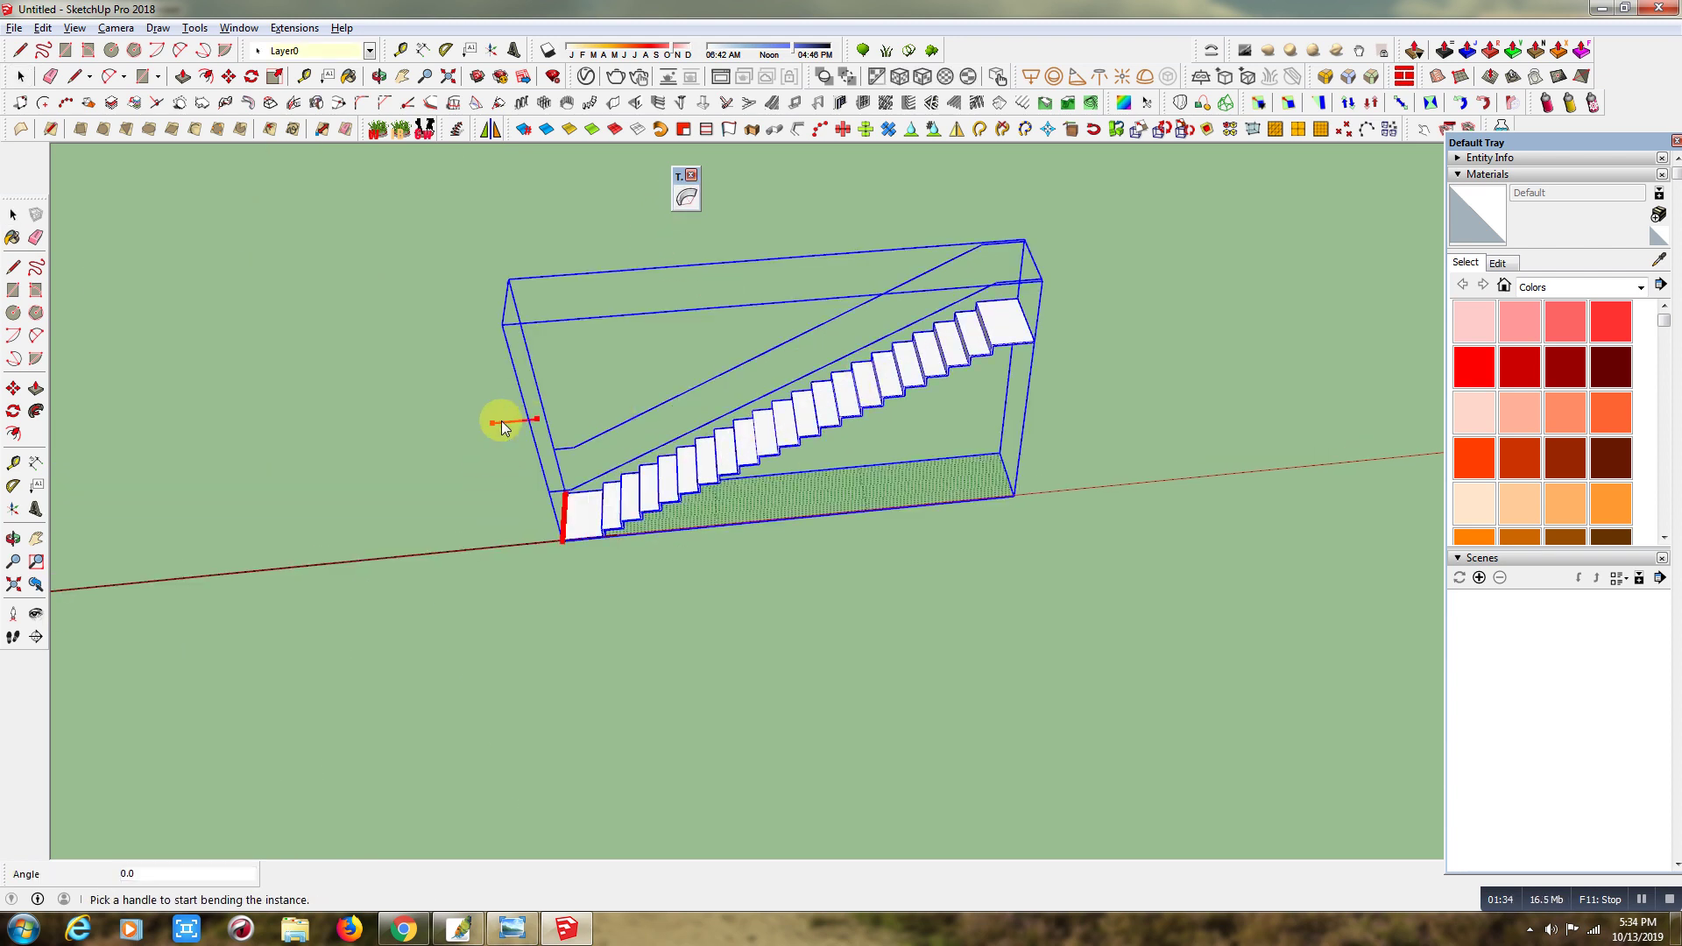
click(21, 77)
click(745, 473)
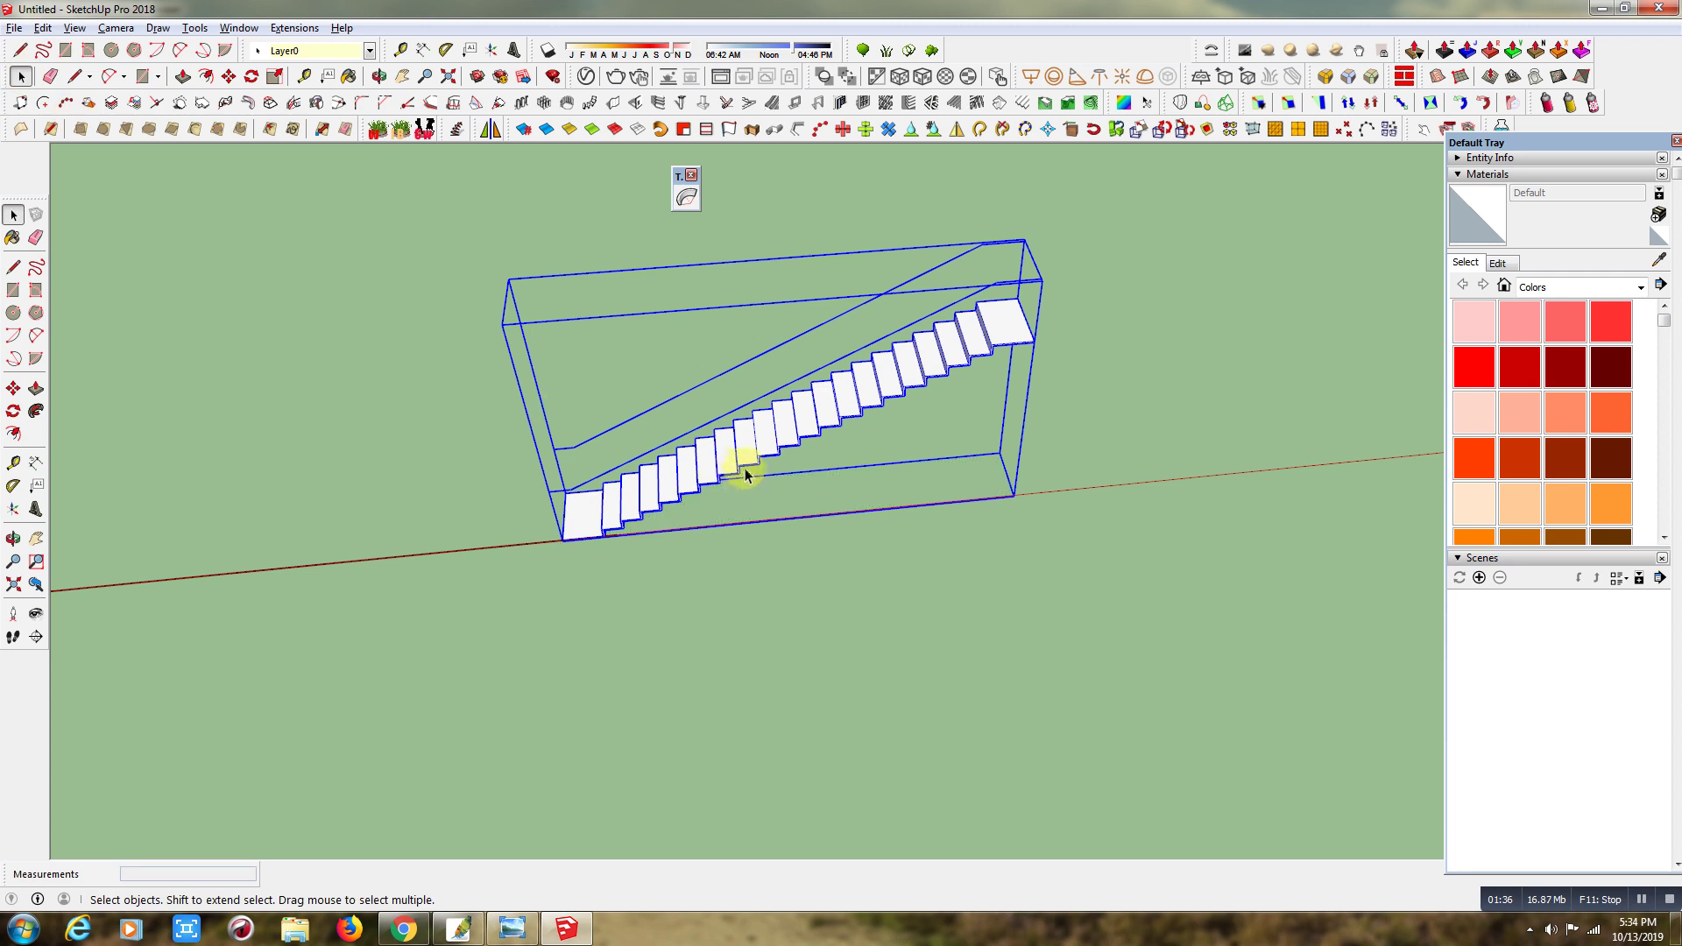
Open the staircase group and its nested stair group for editing.
double_click(739, 463)
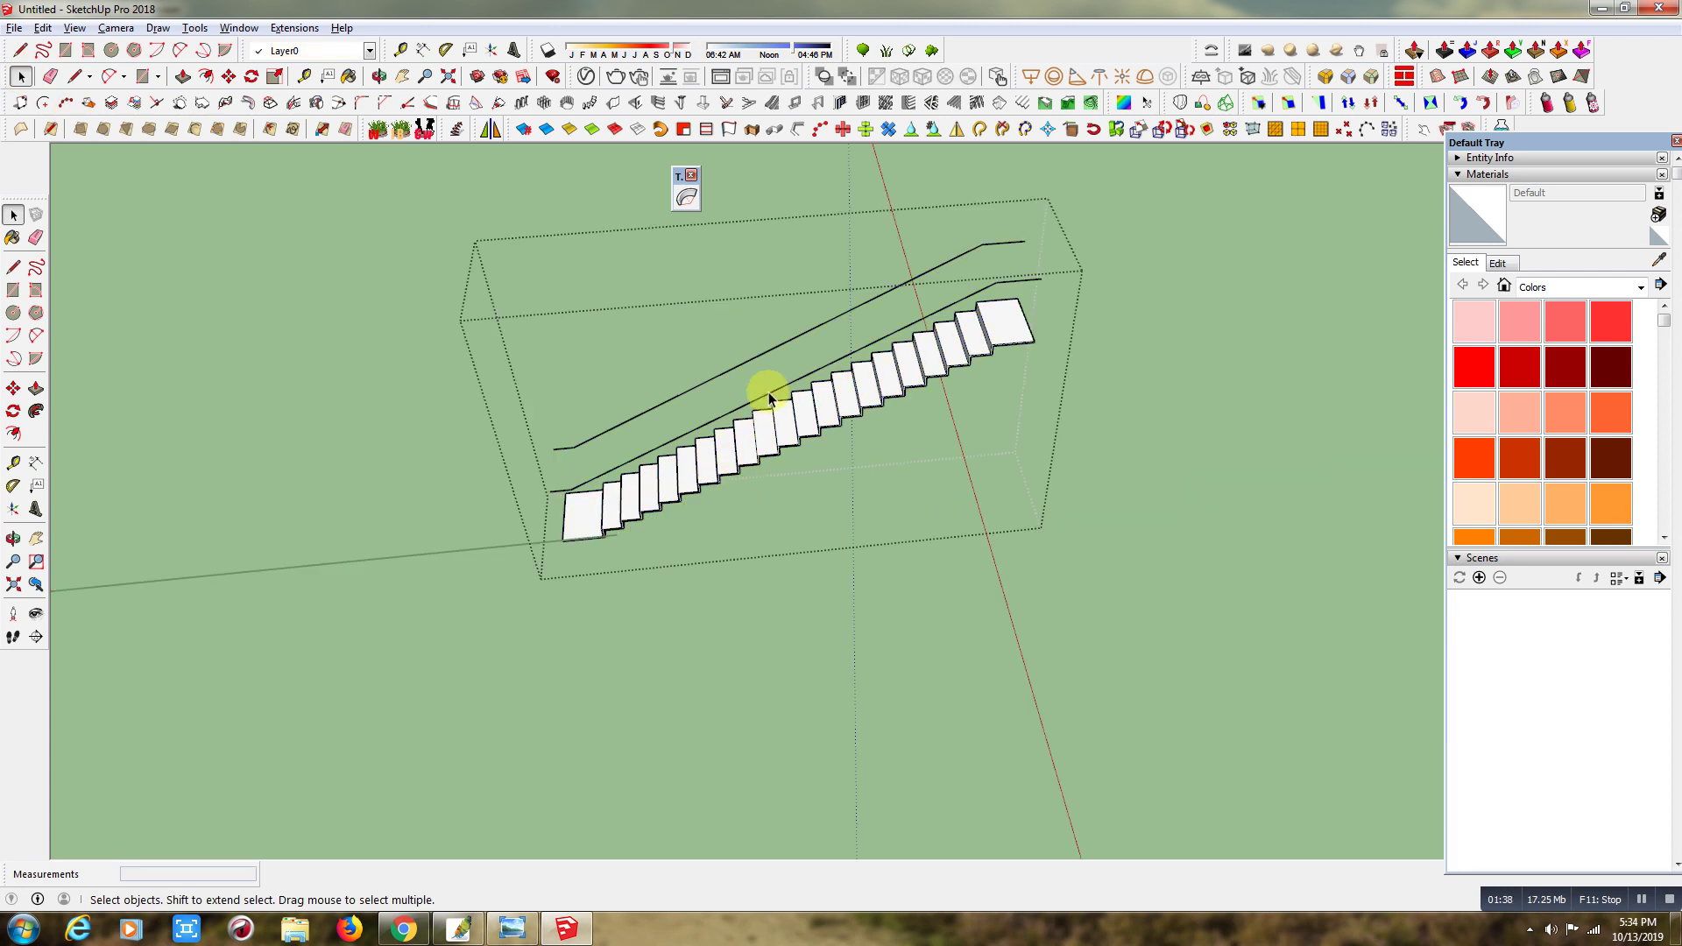
click(769, 398)
double_click(722, 453)
scroll(709, 468, up, 2)
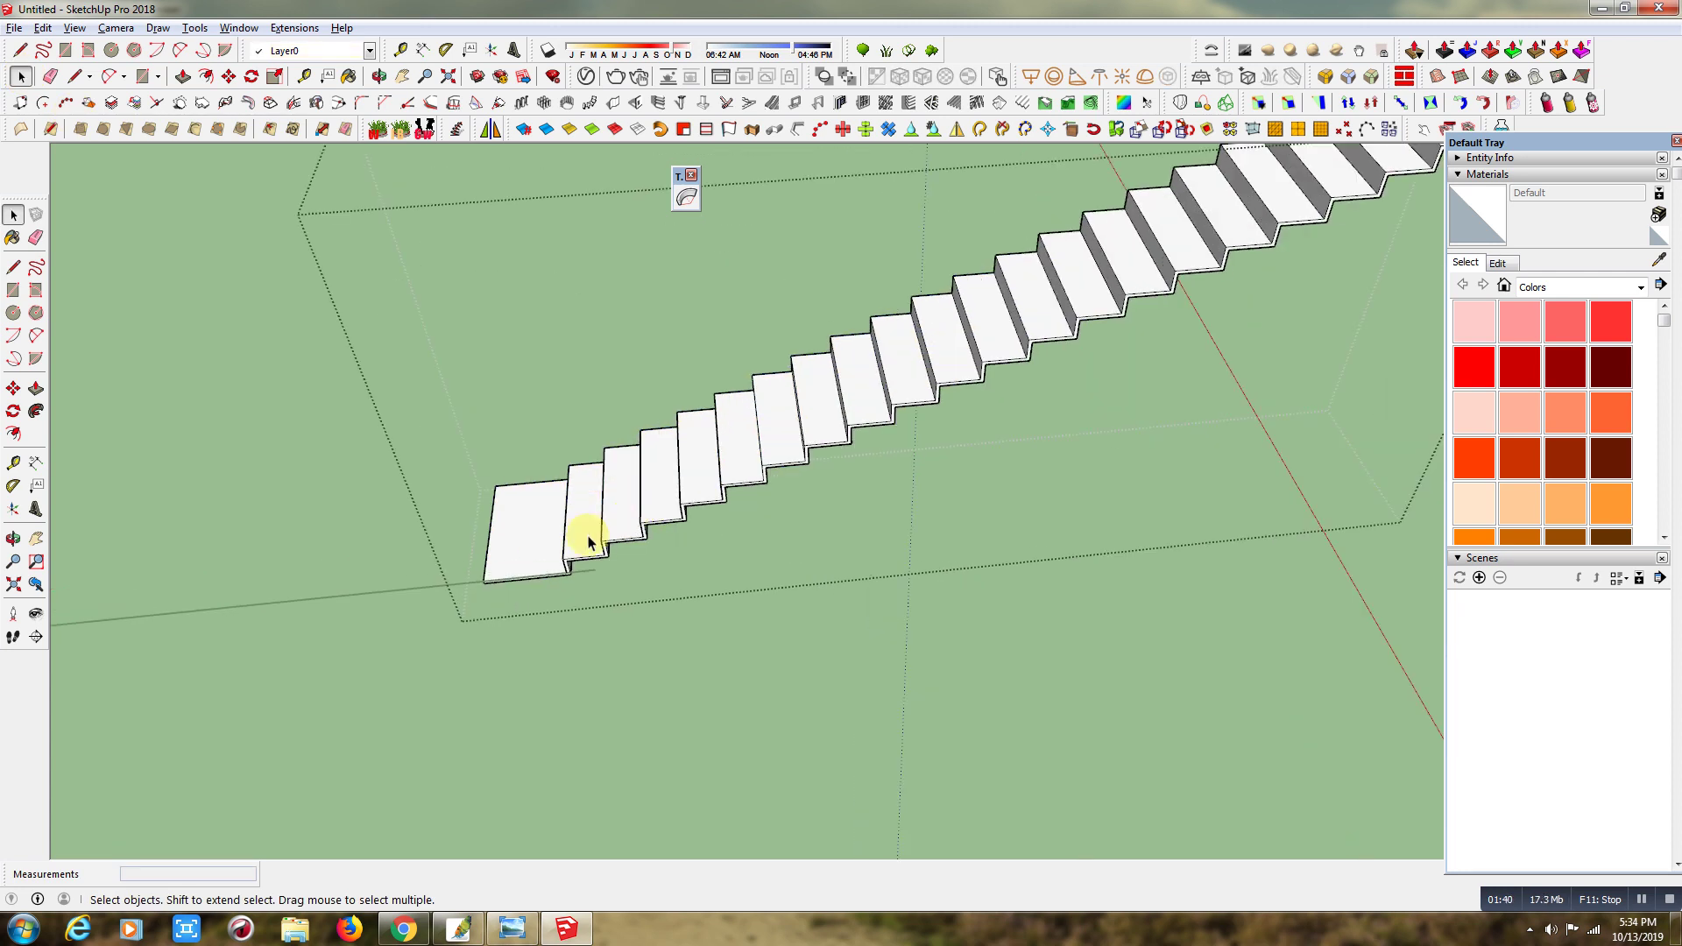
scroll(590, 536, up, 2)
Set the group axes at the stair's bottom corner, red along the bottom edge, then exit editing.
click(194, 28)
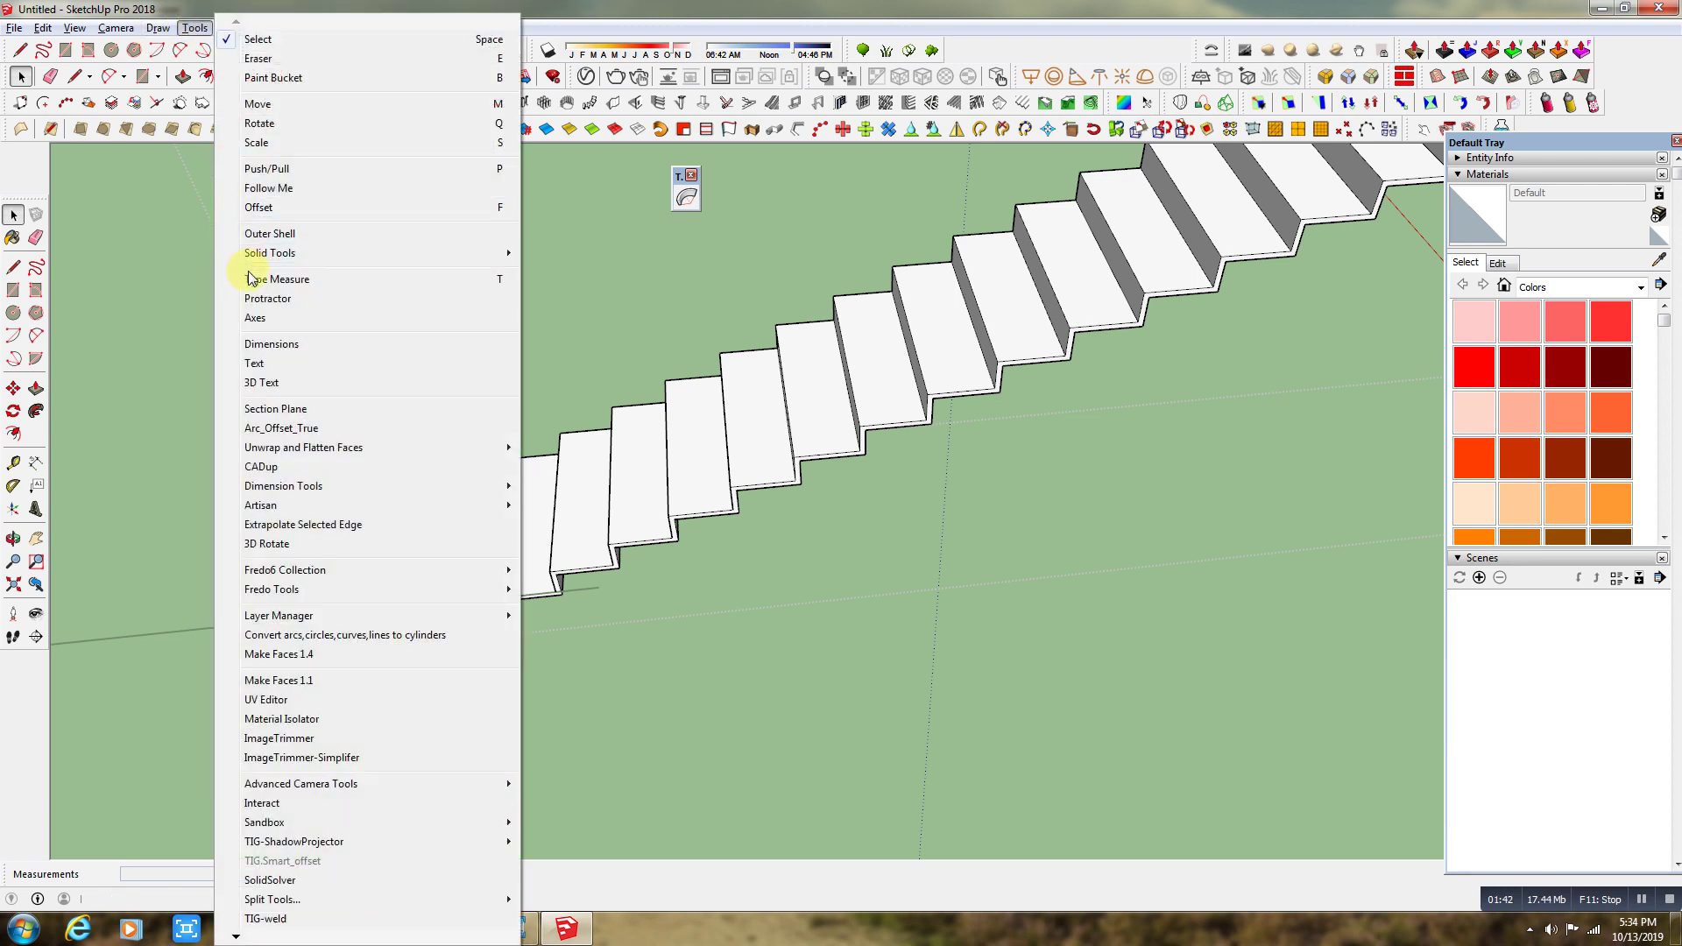
click(265, 318)
scroll(436, 611, up, 1)
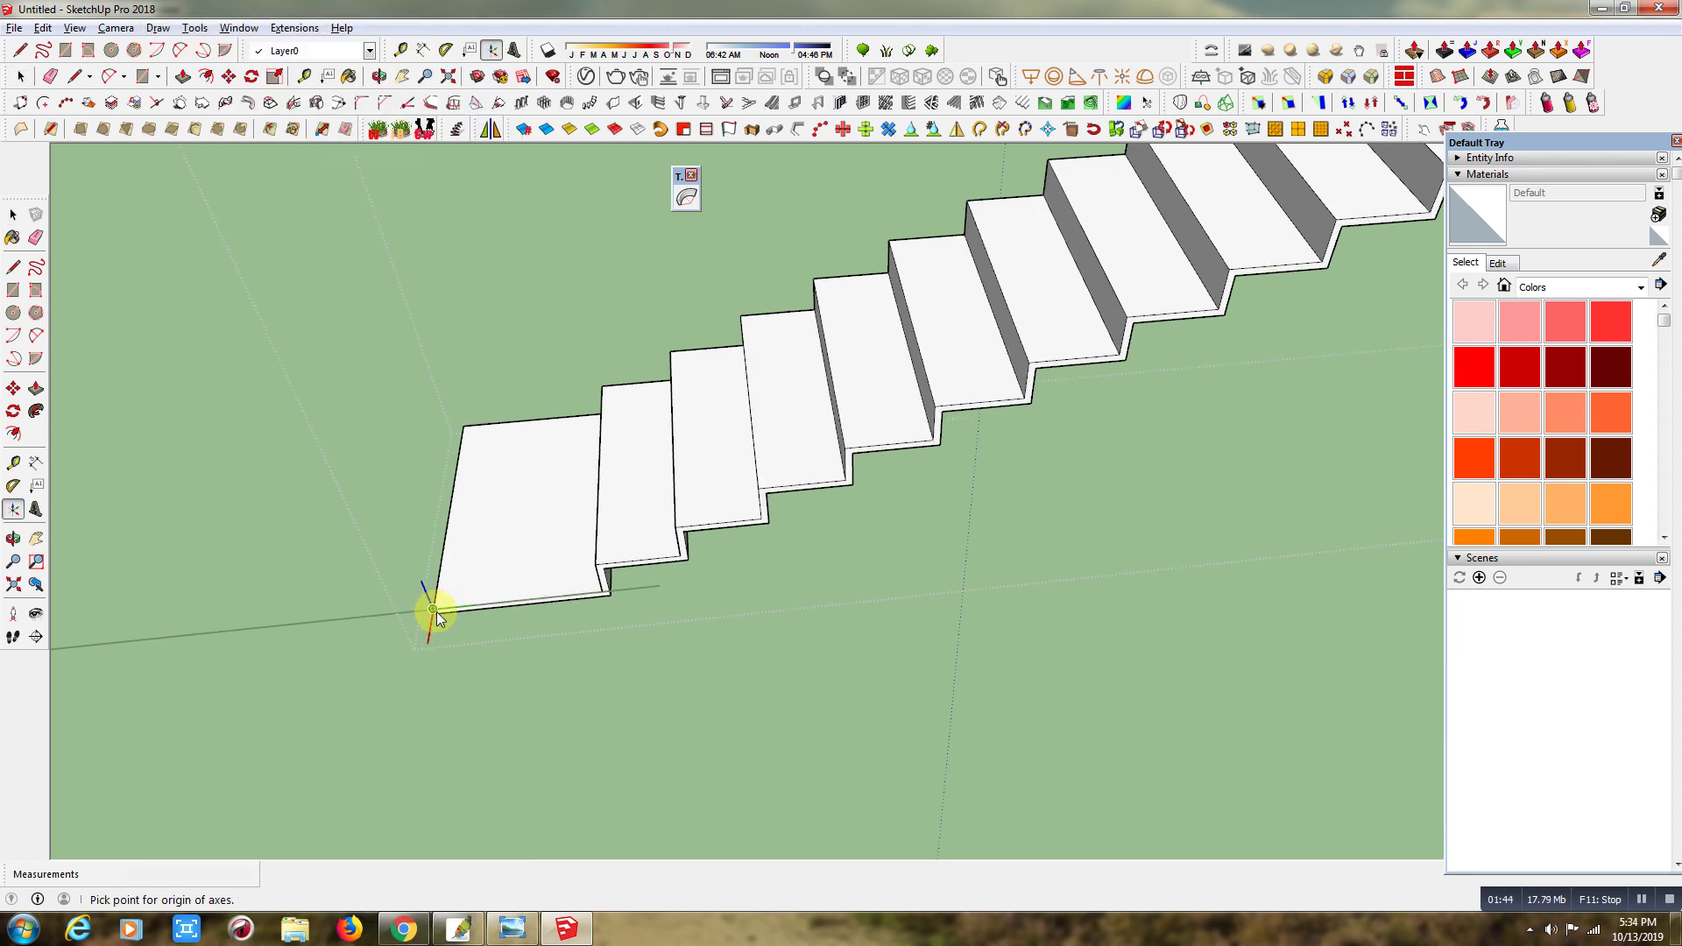
click(434, 609)
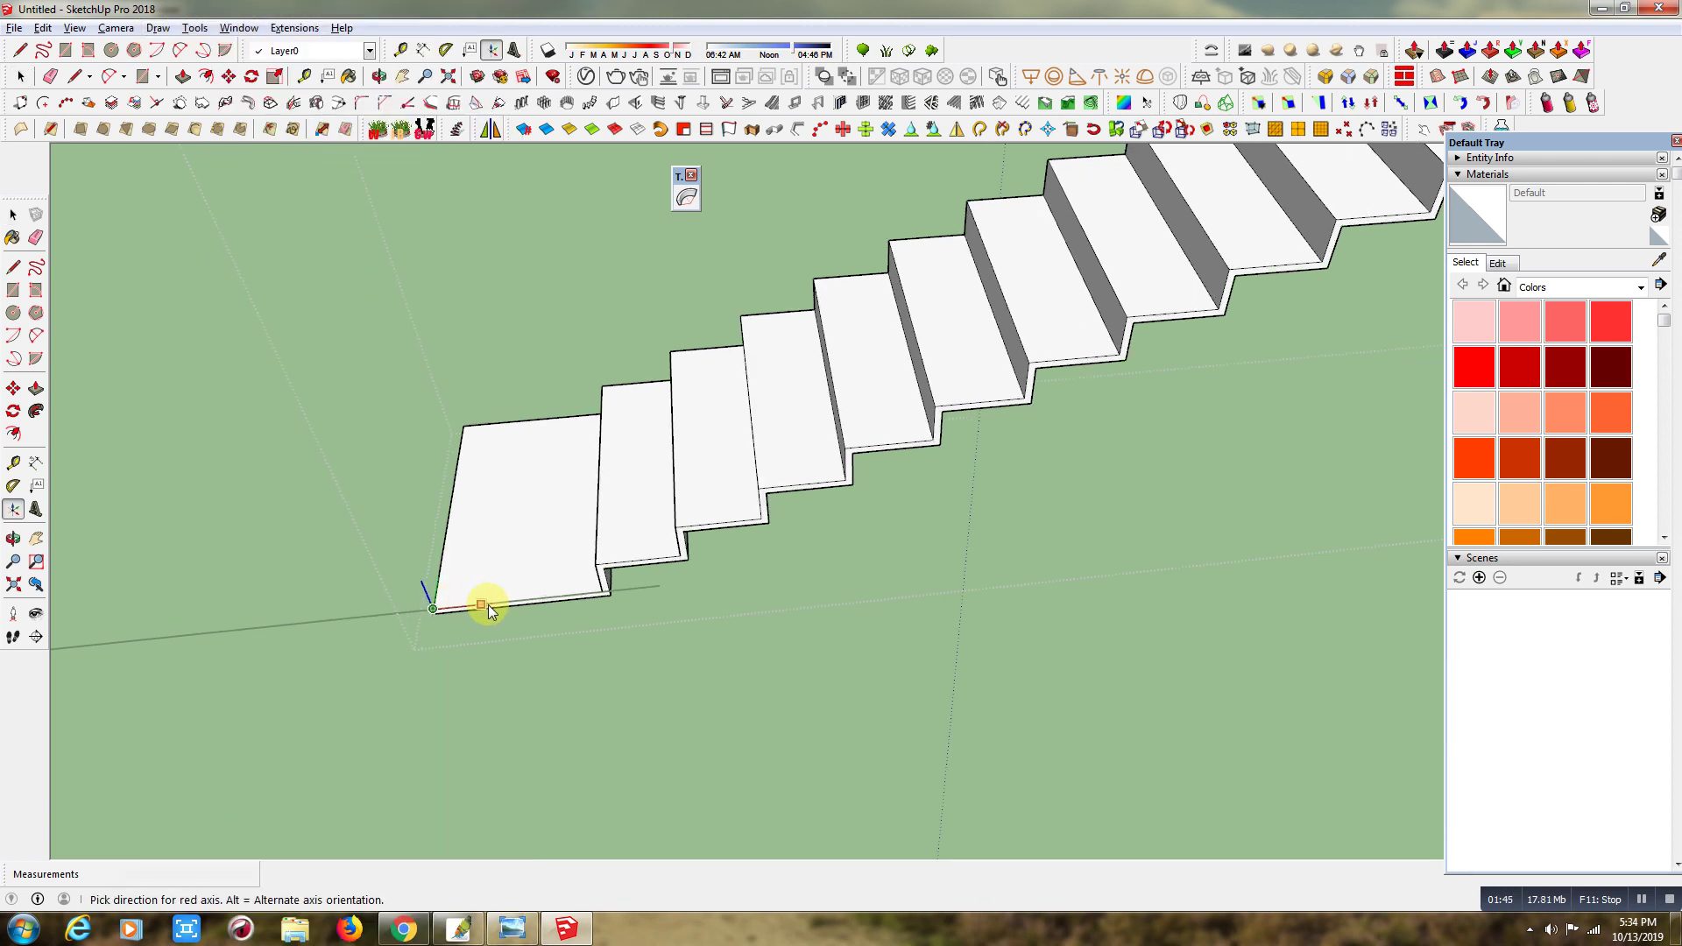
click(533, 603)
click(450, 538)
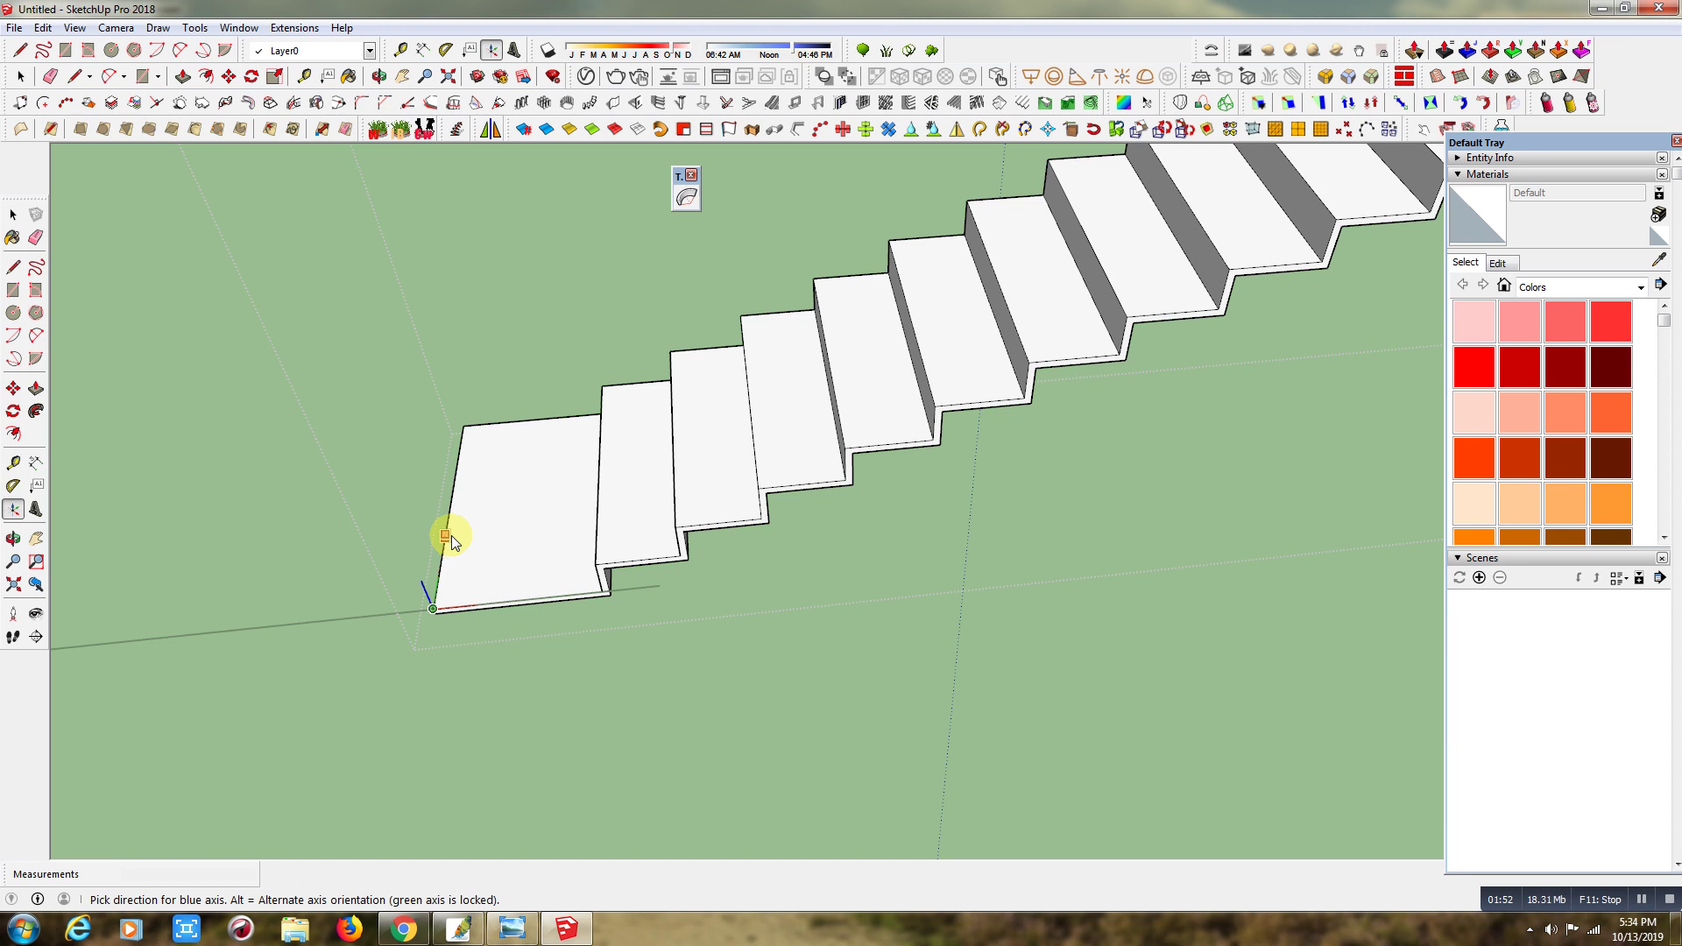
click(450, 535)
scroll(460, 548, down, 3)
scroll(549, 516, down, 2)
scroll(815, 447, down, 3)
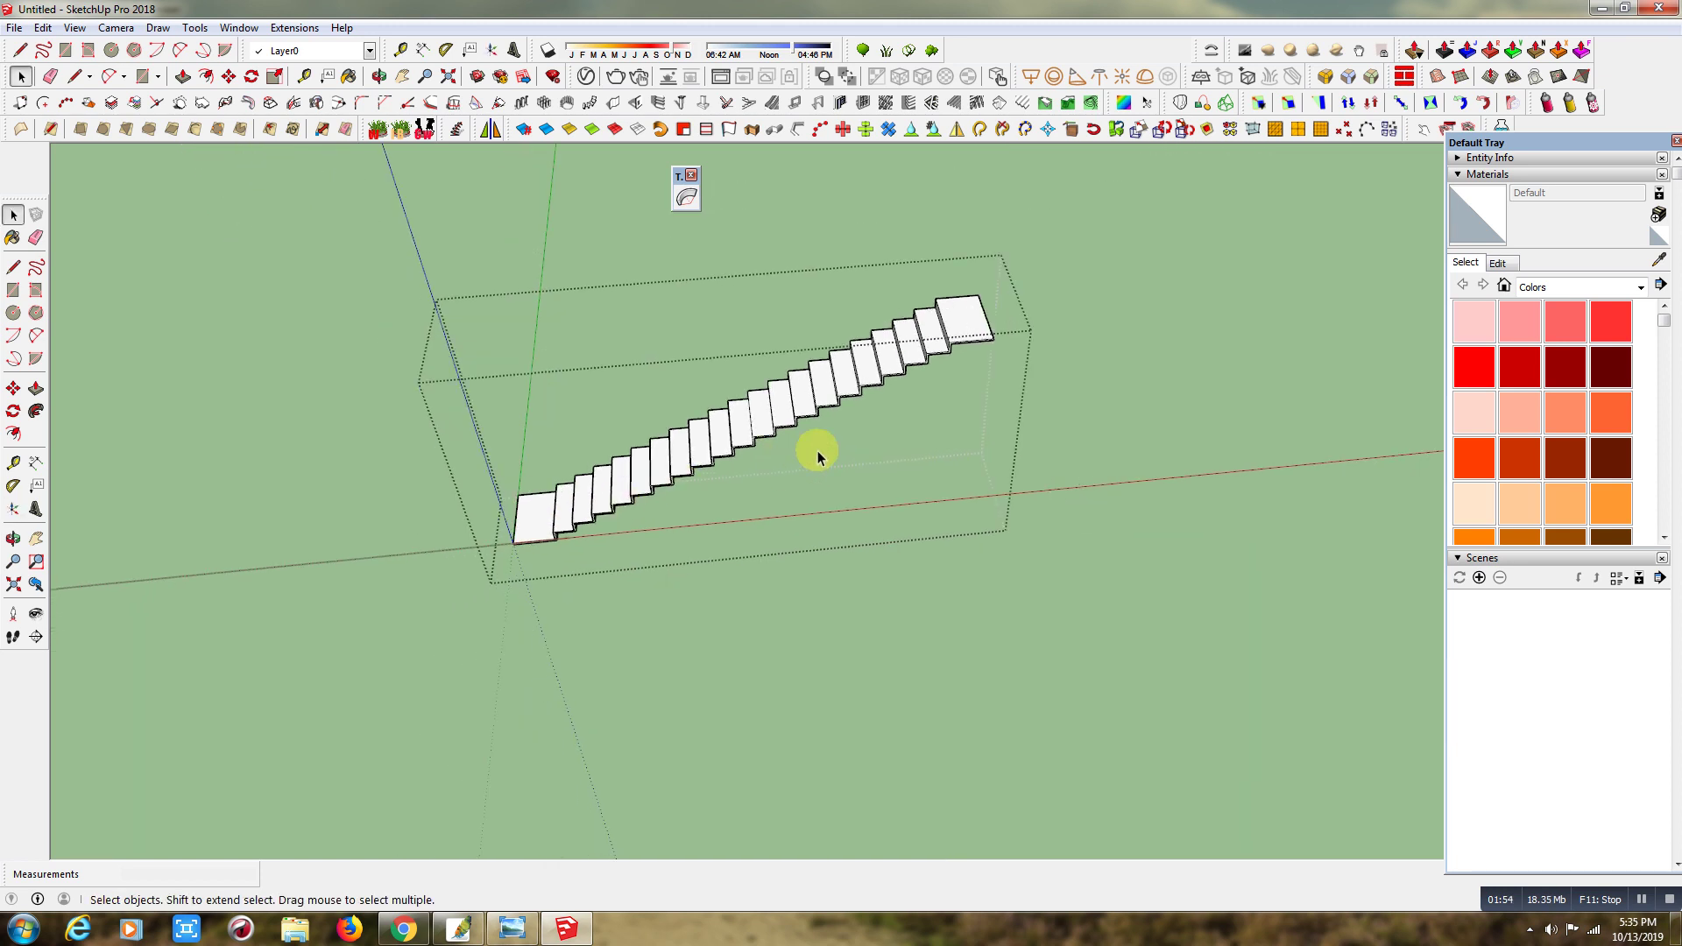
key(Escape)
Bend the second staircase with True Bend to an exact 180° and finish.
click(686, 197)
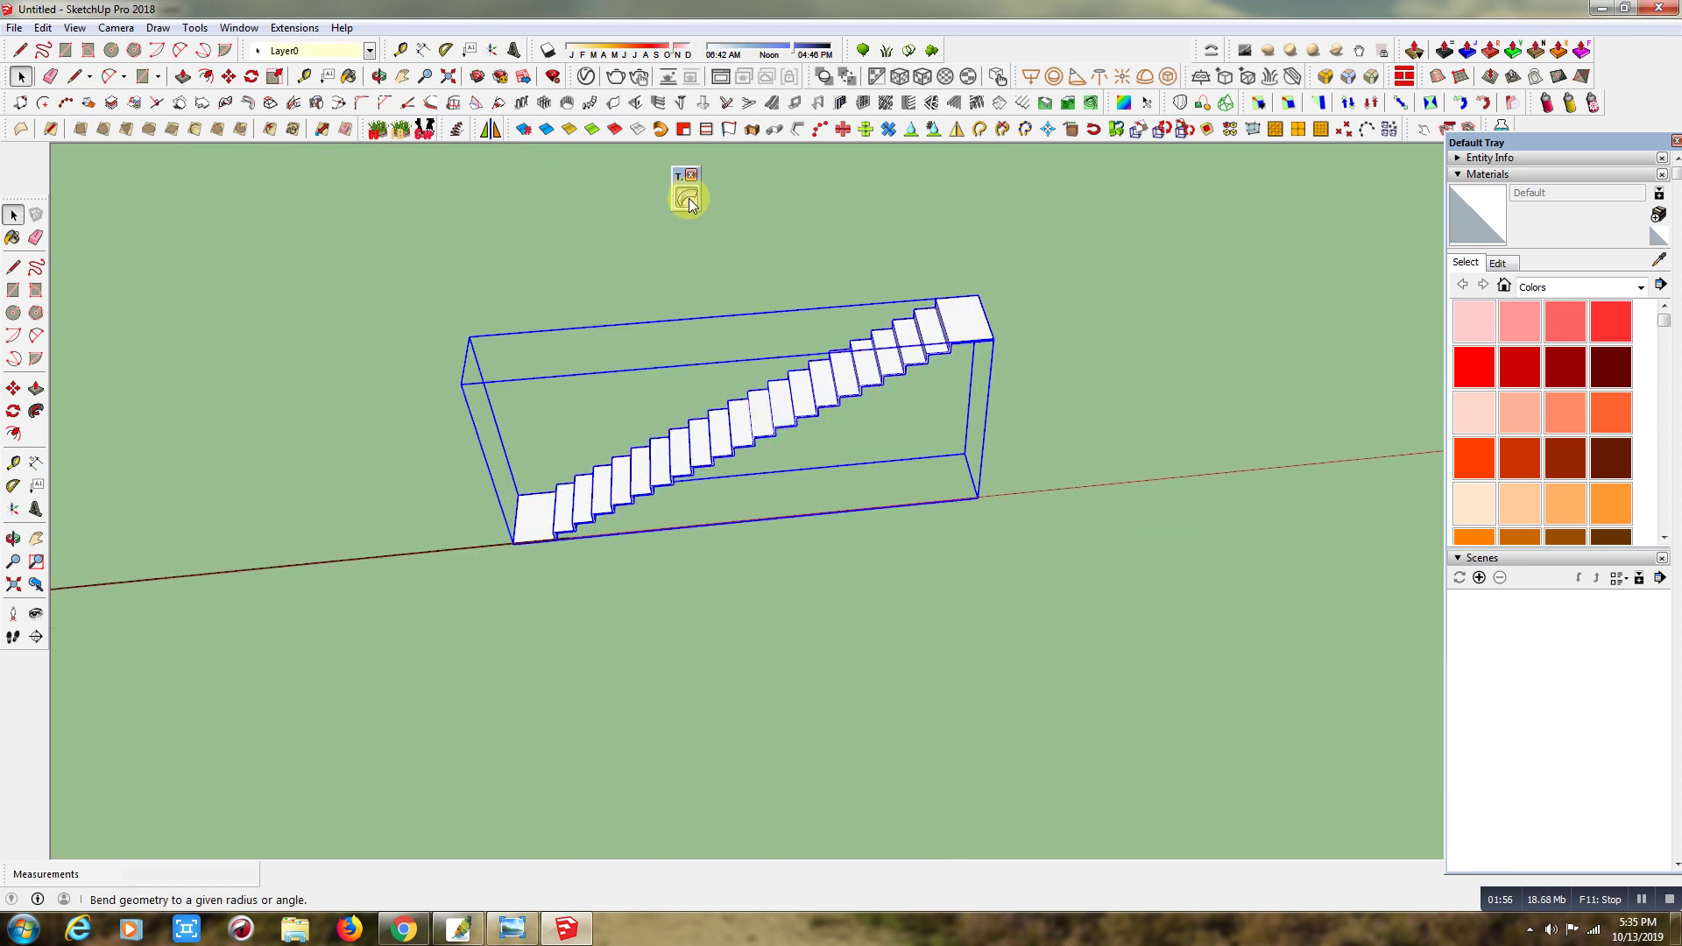
drag(746, 484, 751, 499)
text(180)
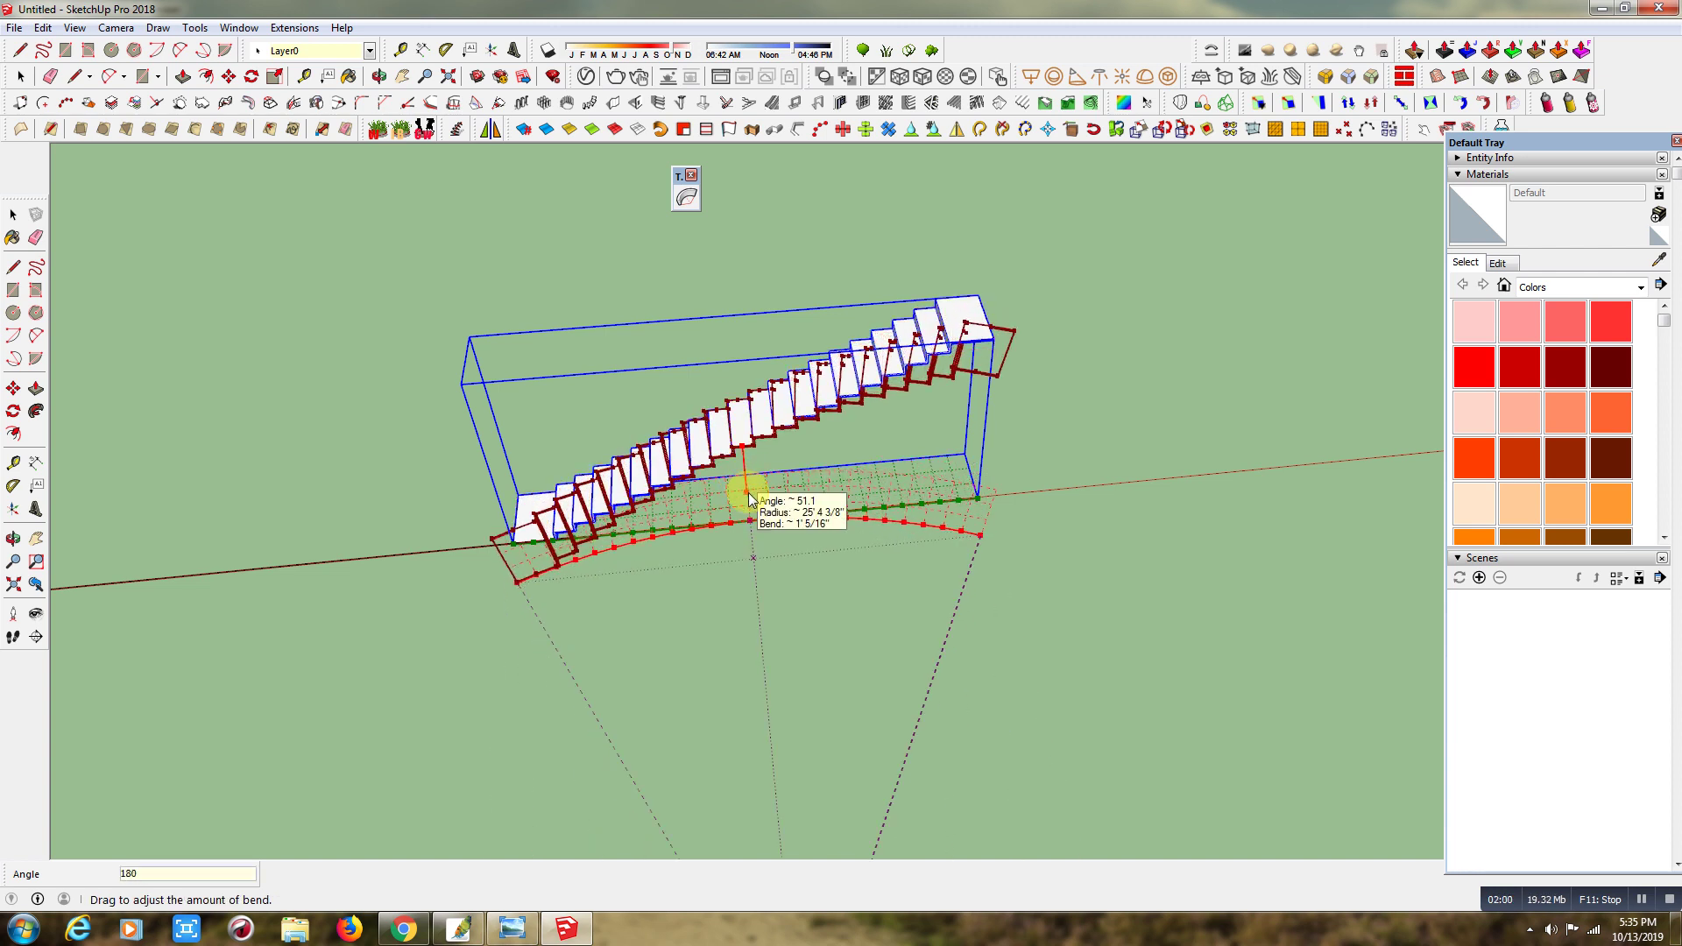
drag(749, 499, 748, 492)
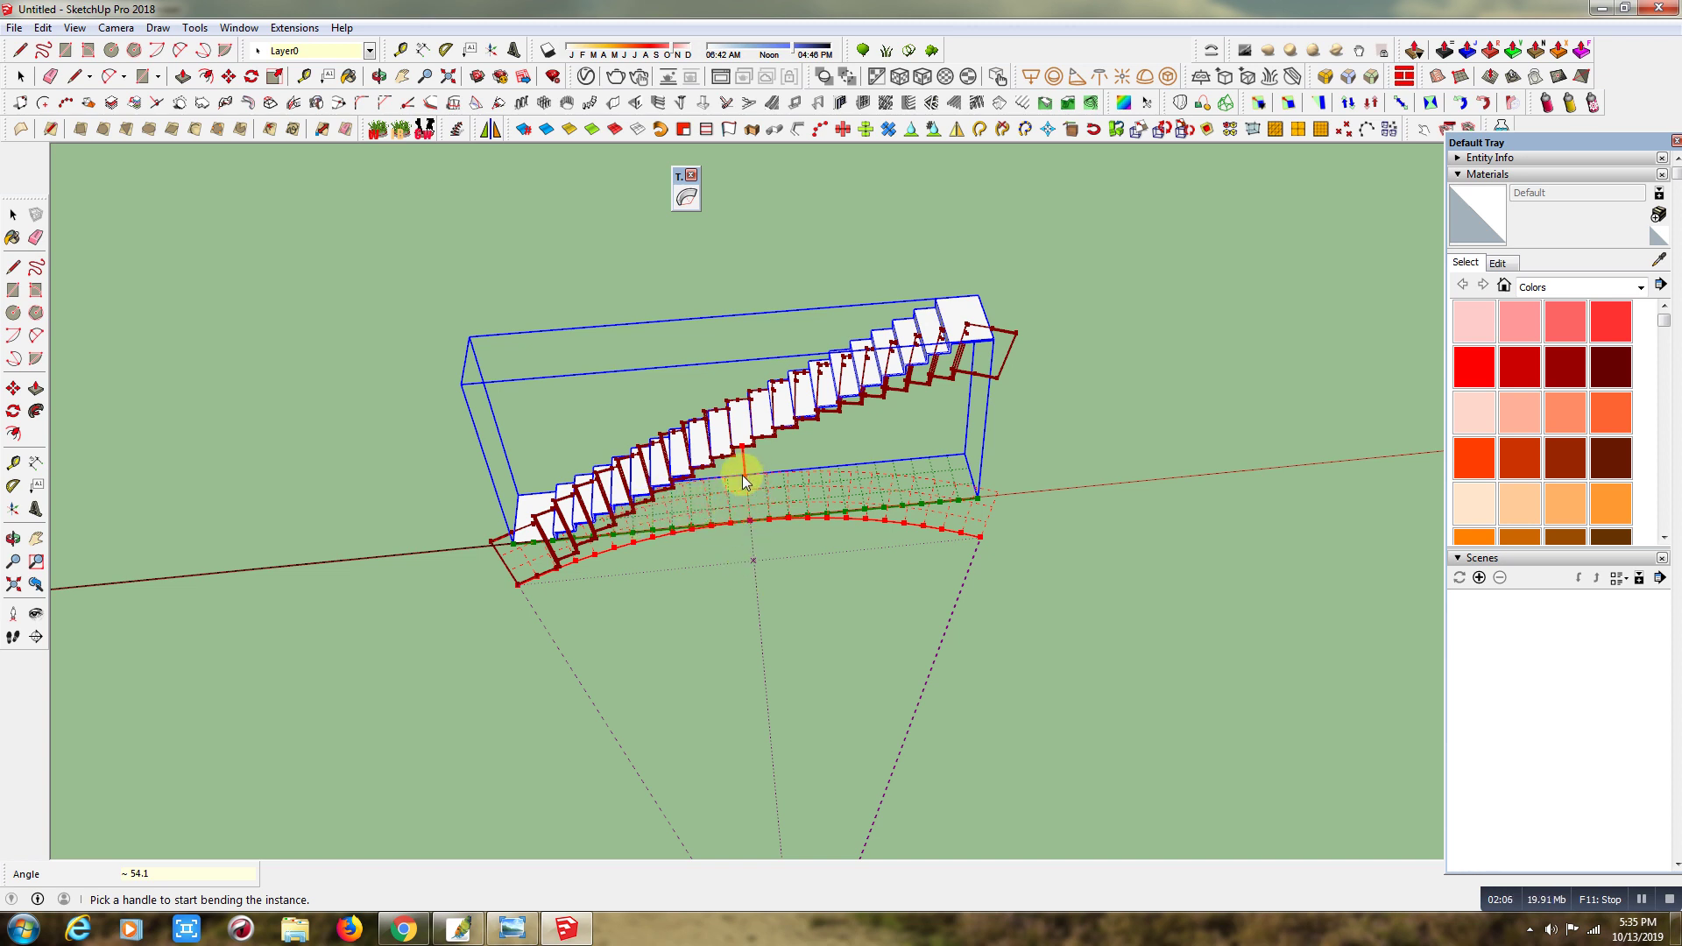
drag(743, 475, 746, 501)
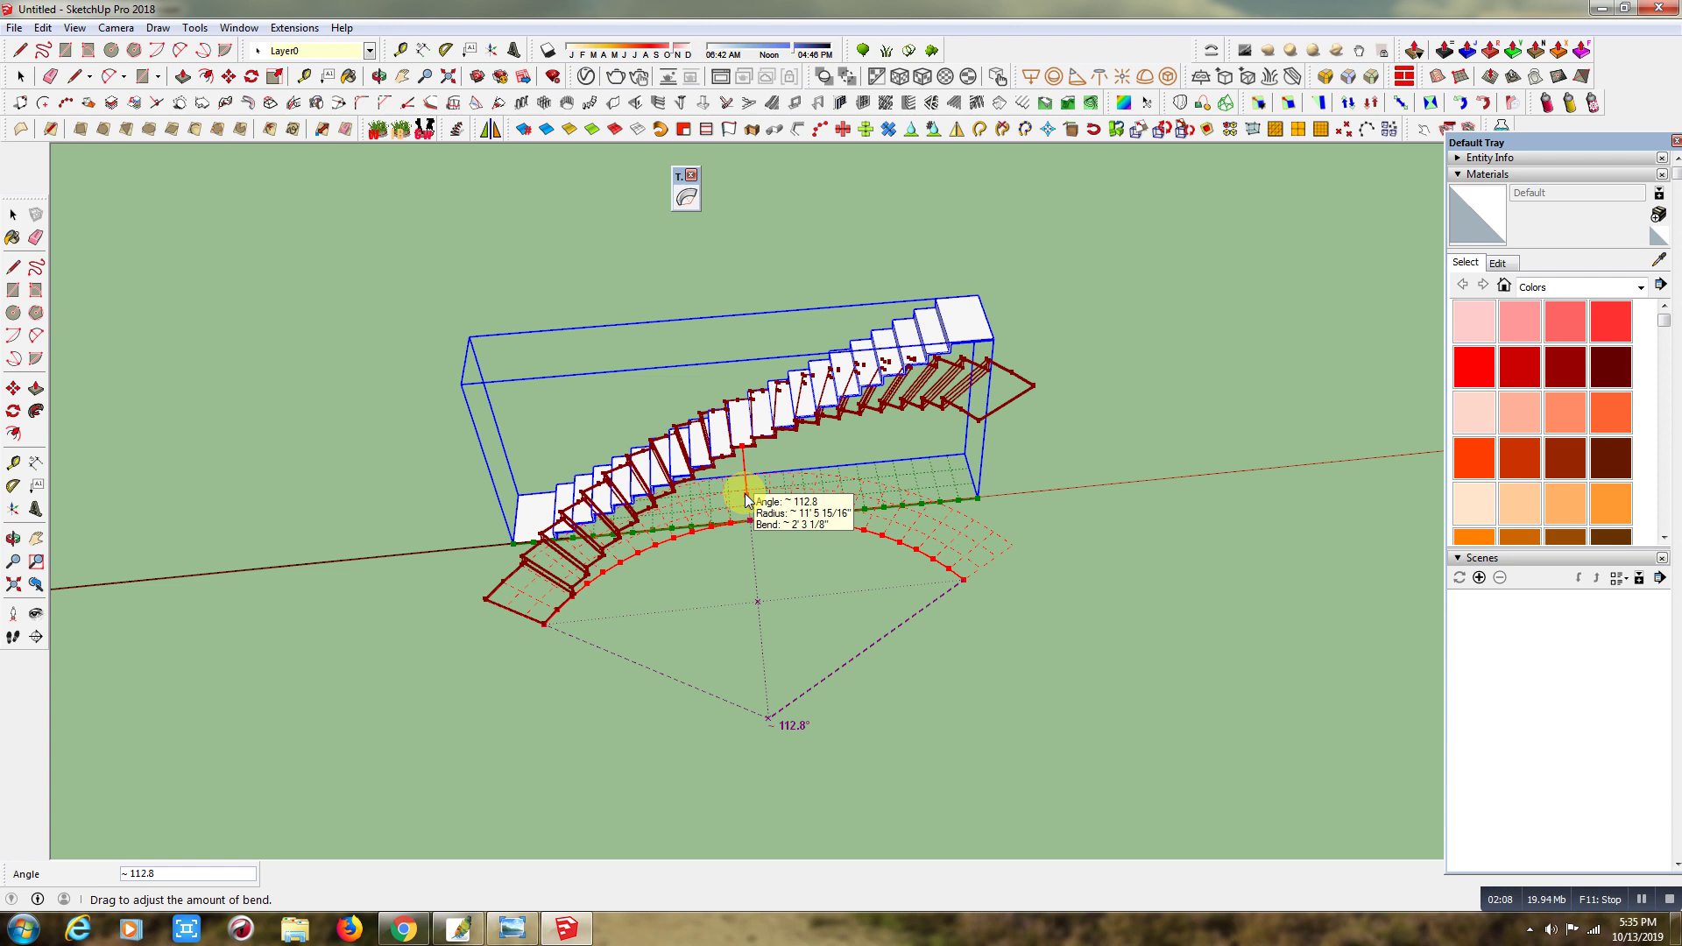
text(180)
key(Return)
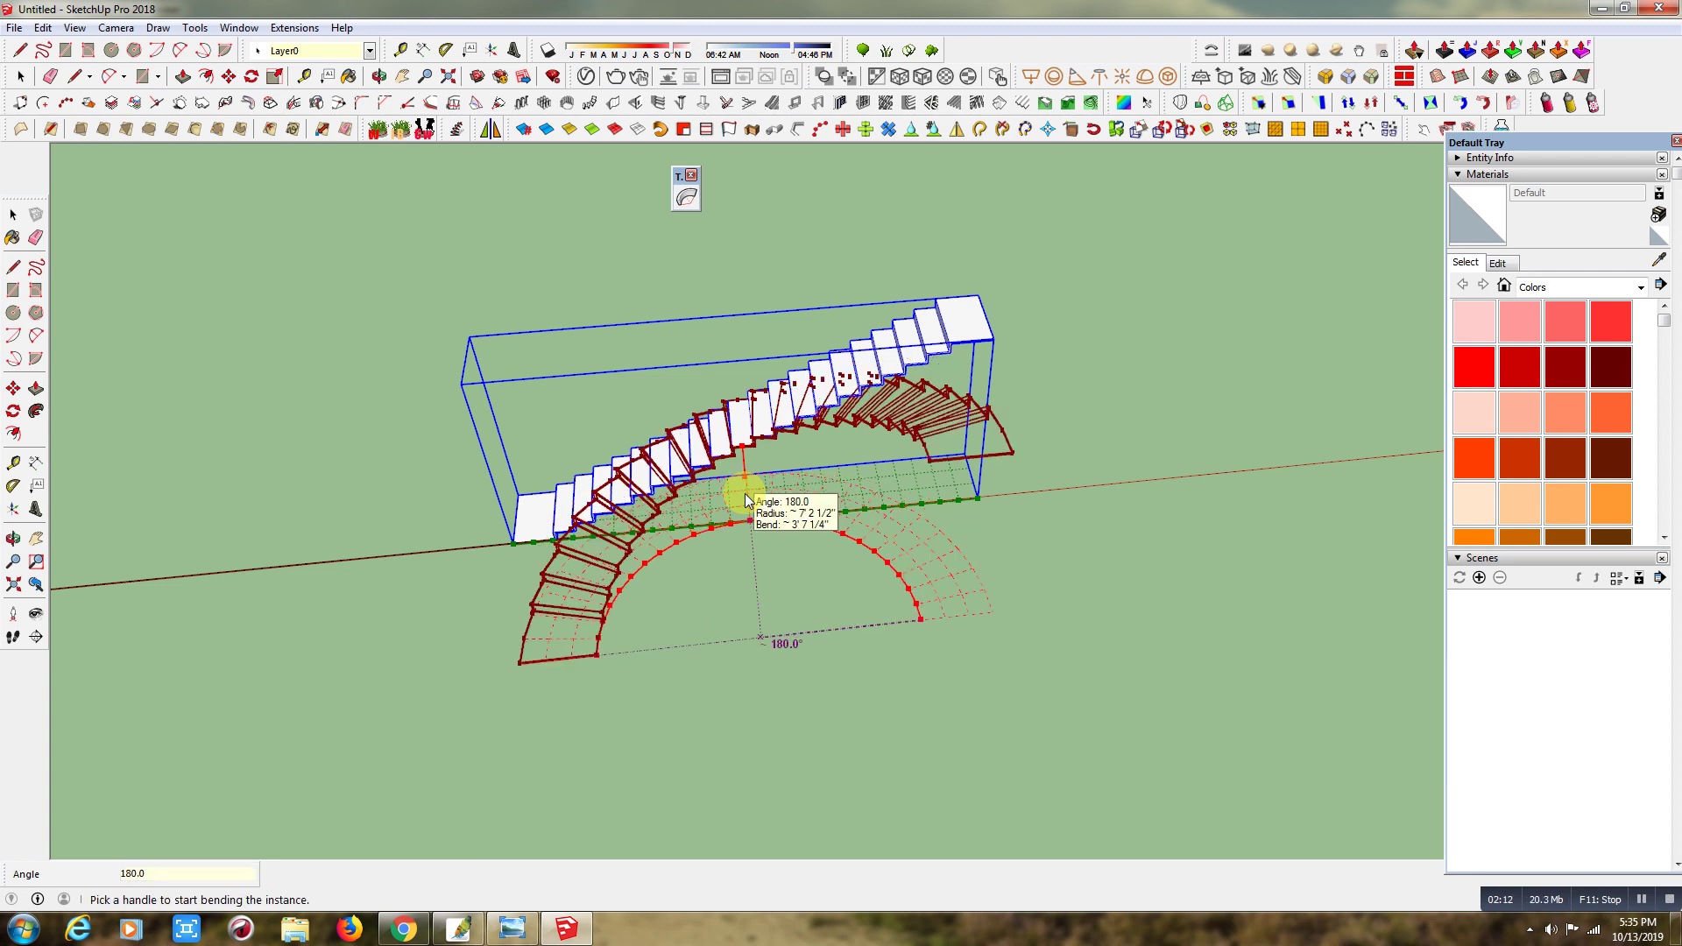
key(space)
Clear the selection and orbit to view the curved stair from lower down.
click(759, 613)
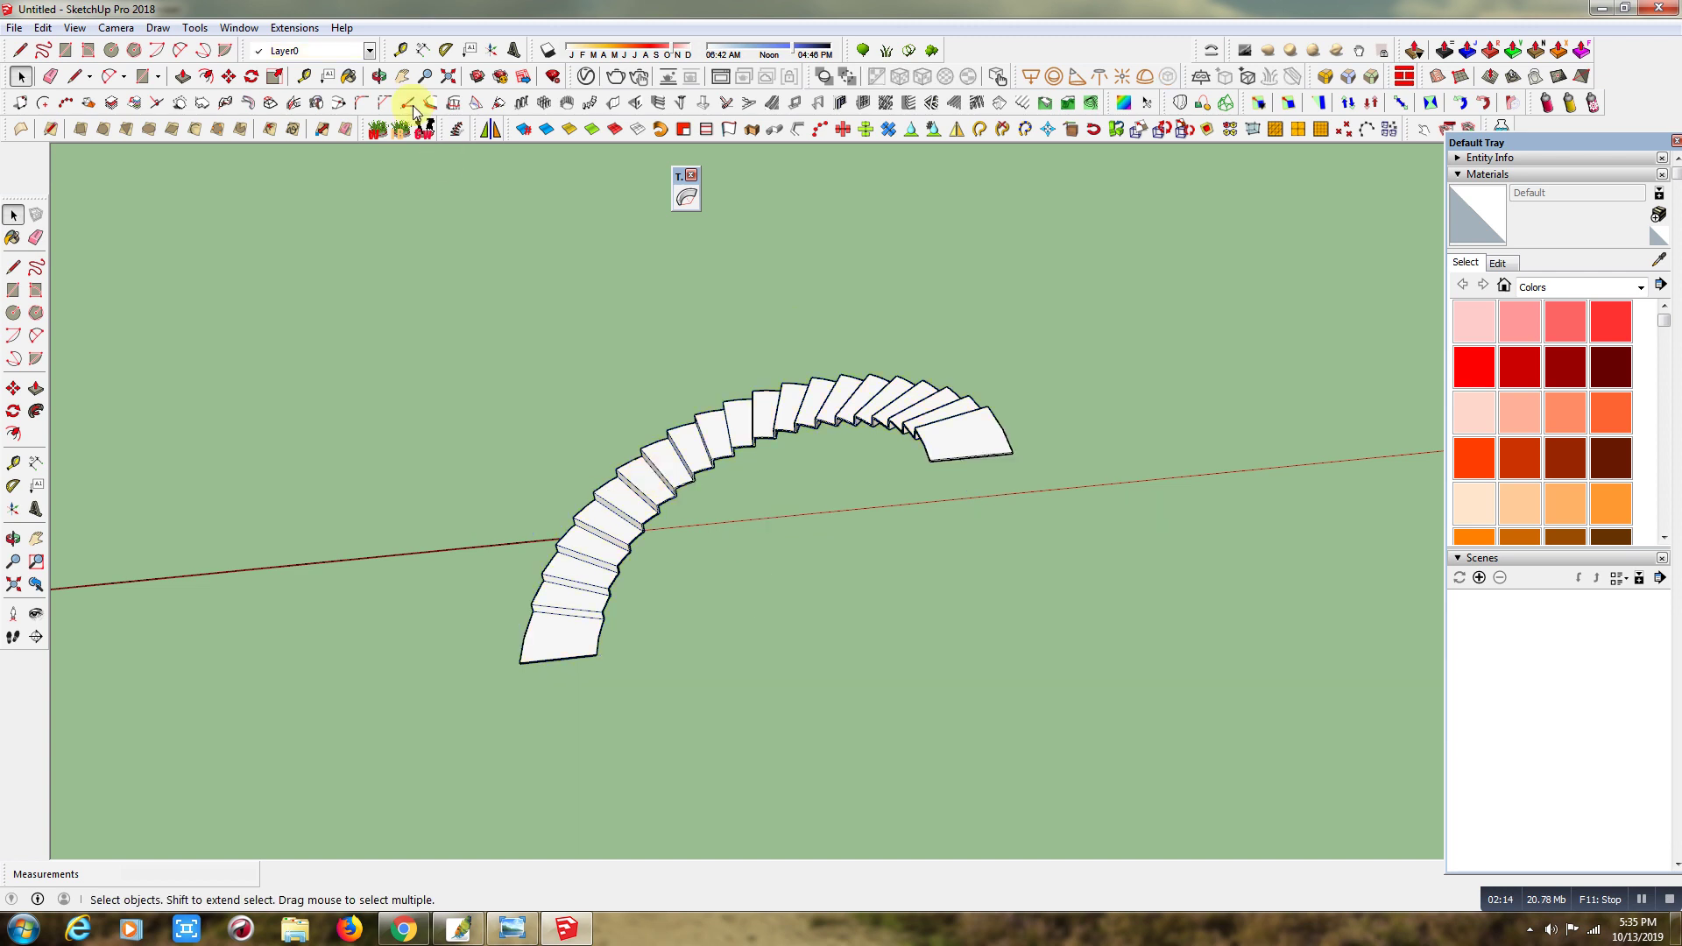
click(389, 83)
mouse_move(529, 585)
mouse_down()
mouse_move(920, 375)
mouse_move(1077, 345)
mouse_move(870, 456)
mouse_move(759, 571)
mouse_move(1017, 529)
mouse_move(909, 470)
mouse_move(931, 485)
mouse_move(987, 454)
mouse_move(741, 450)
mouse_move(604, 492)
mouse_move(800, 495)
mouse_move(1119, 465)
mouse_move(920, 465)
mouse_move(958, 331)
mouse_move(965, 612)
mouse_move(397, 454)
mouse_move(564, 586)
mouse_move(563, 649)
mouse_move(228, 190)
mouse_up()
Draw a long rectangle beside the stairs along the red axis.
click(75, 76)
scroll(714, 565, up, 2)
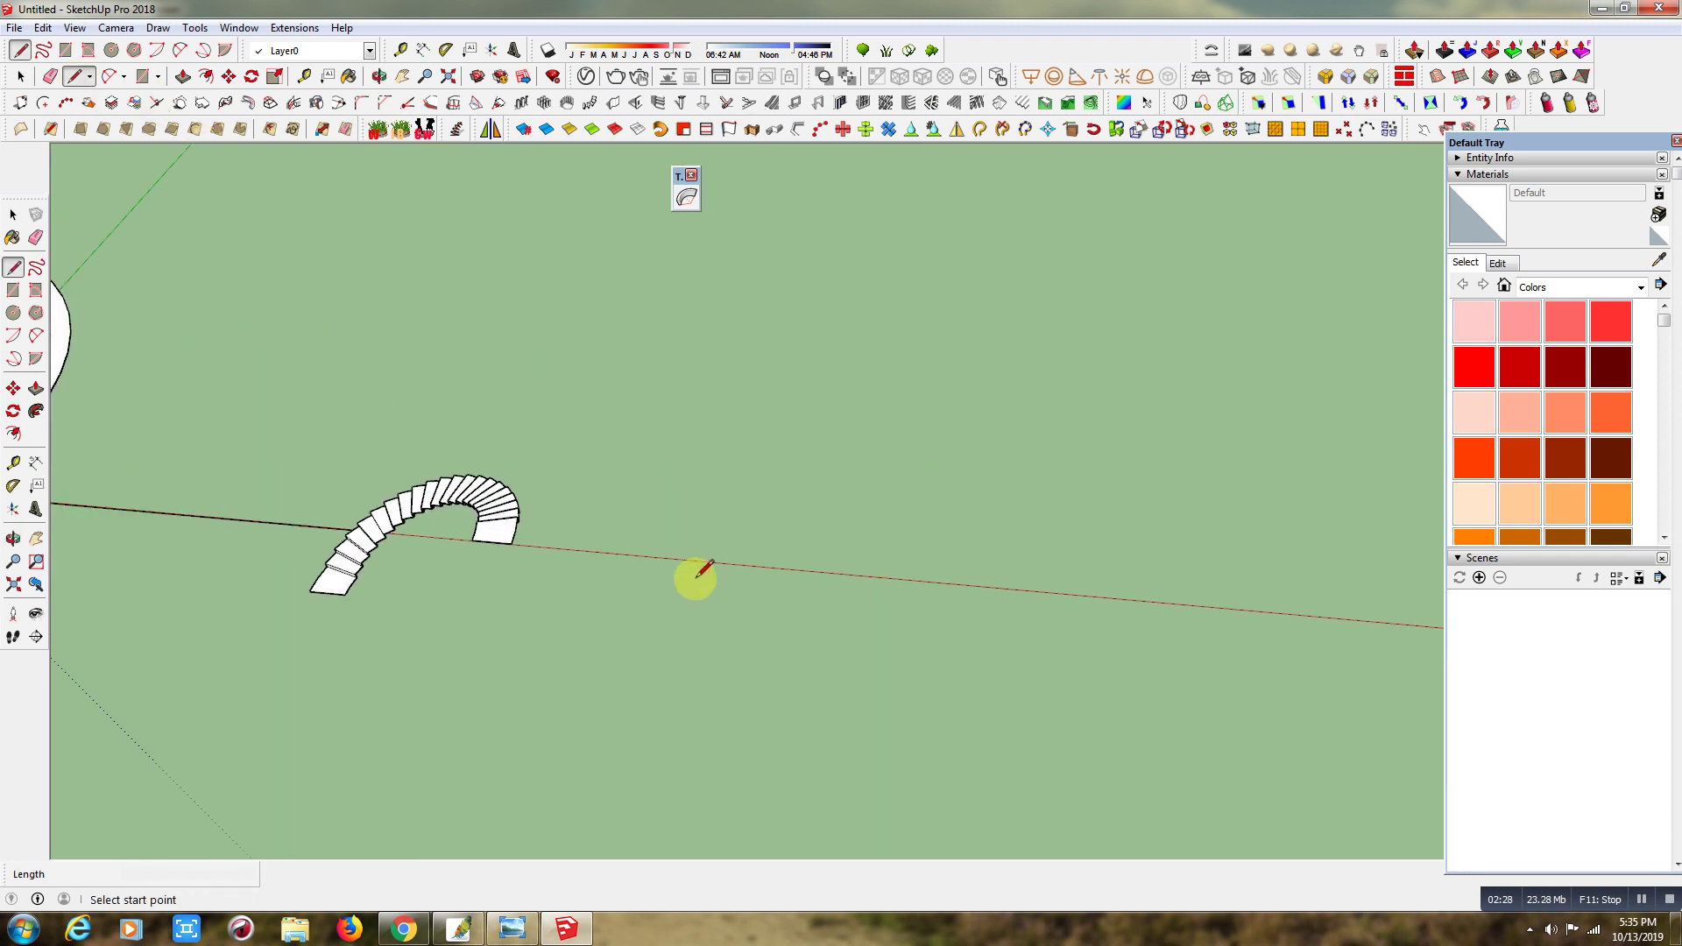
click(700, 565)
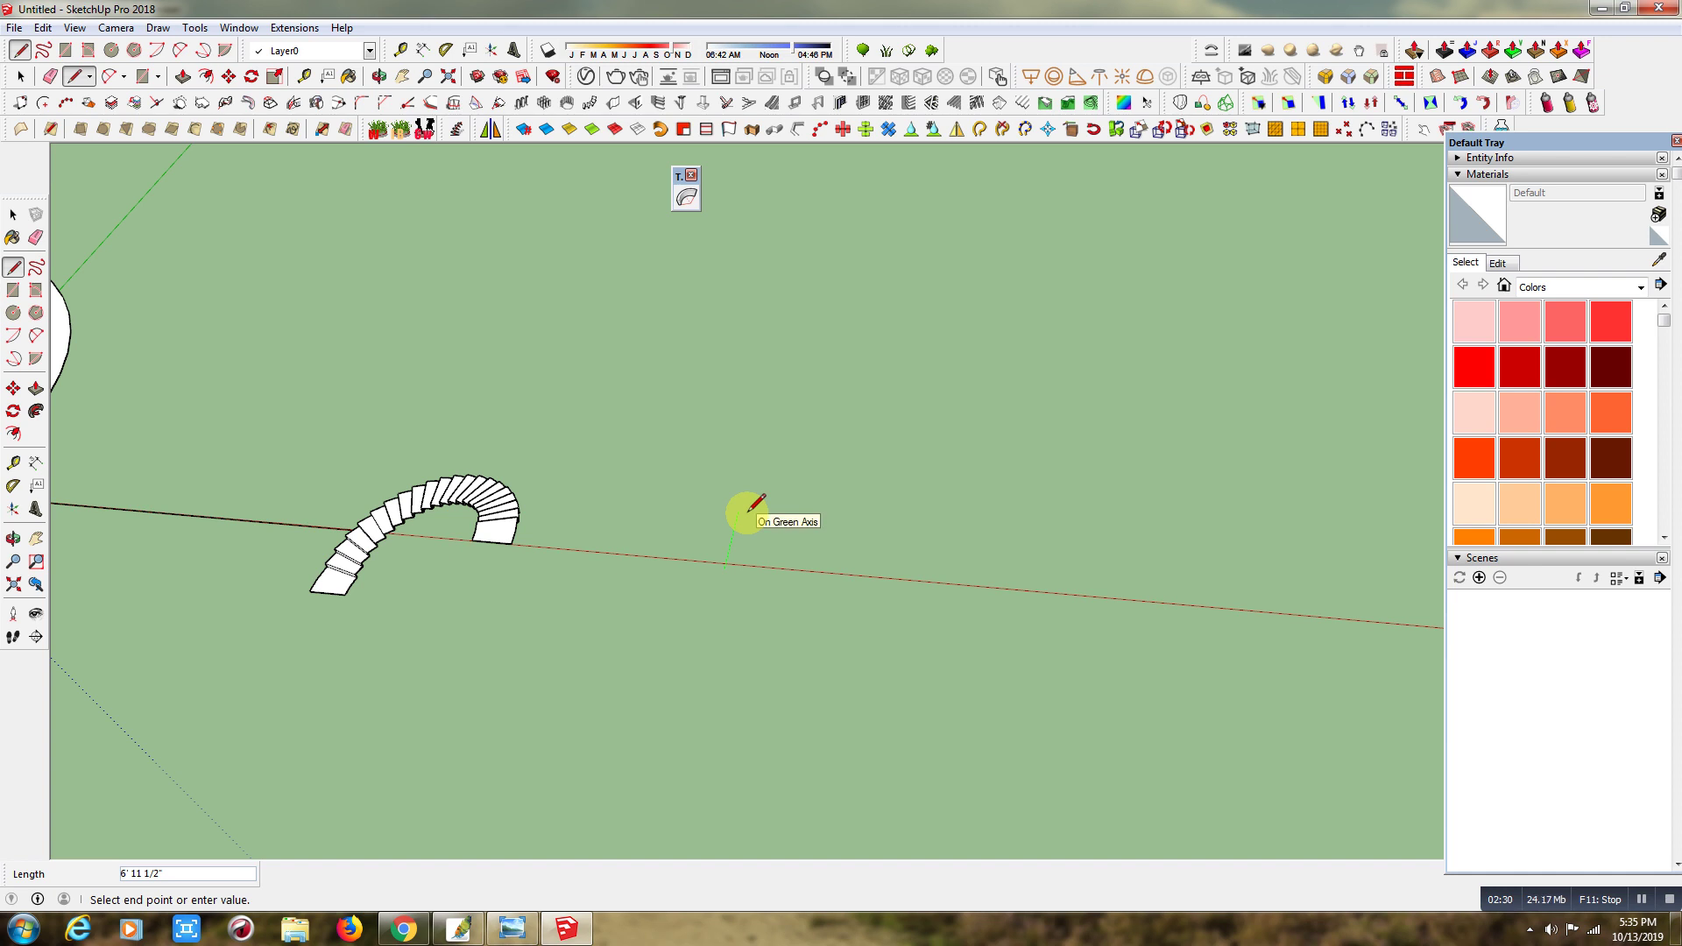
click(732, 536)
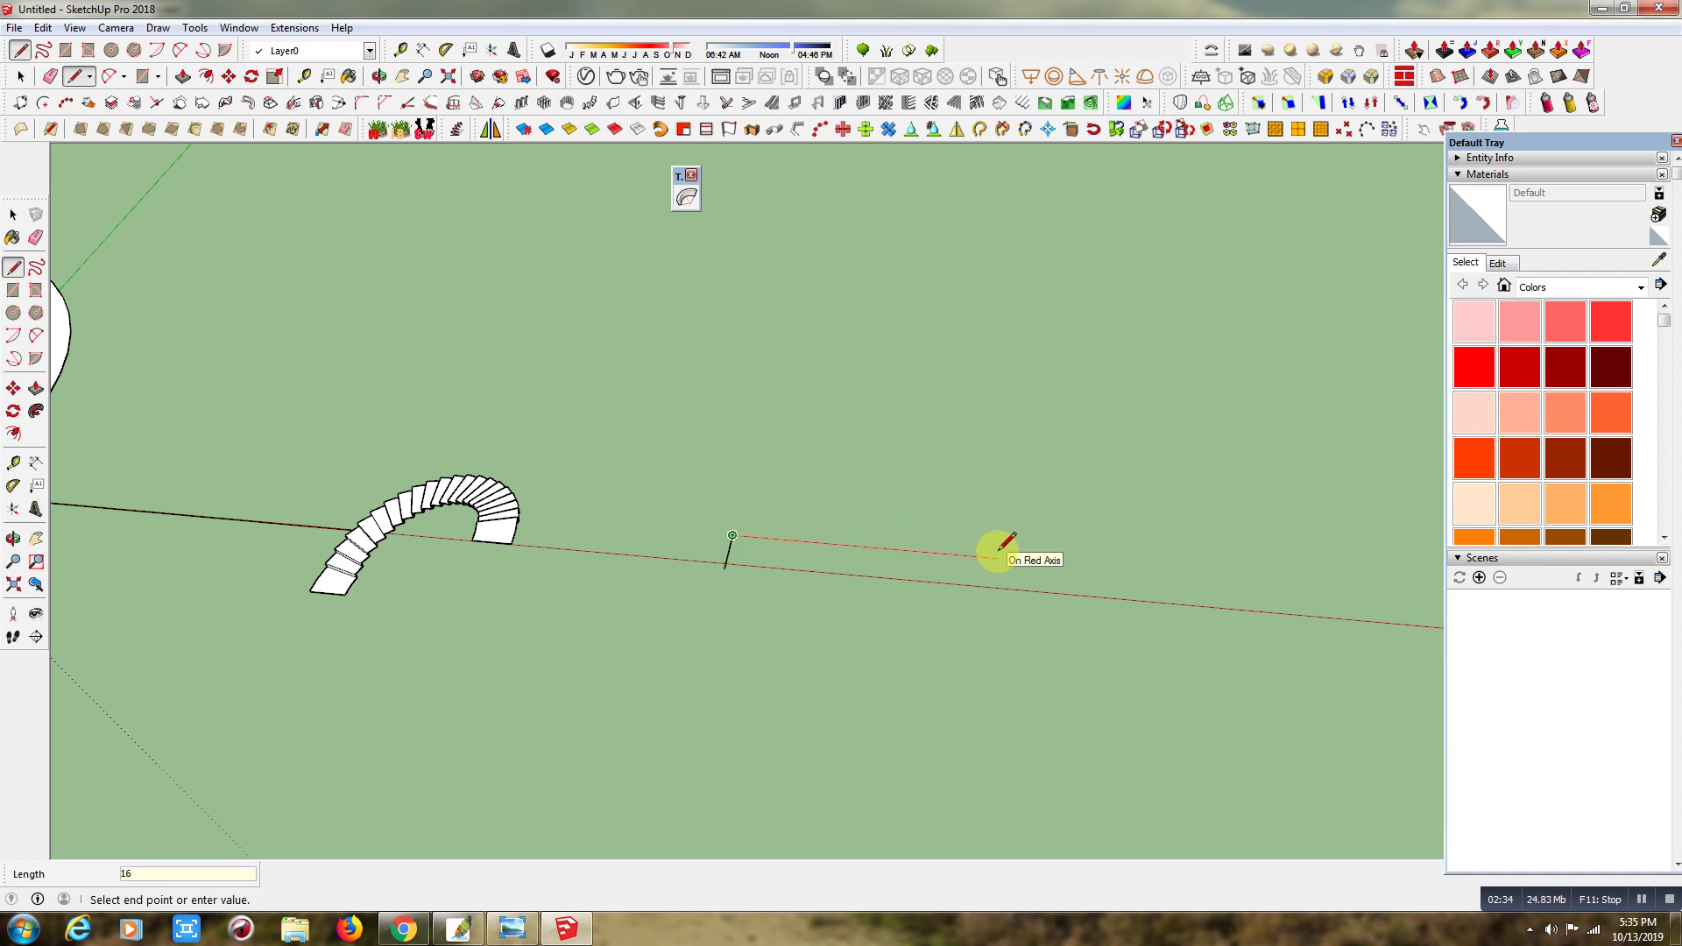
click(890, 548)
scroll(882, 575, up, 3)
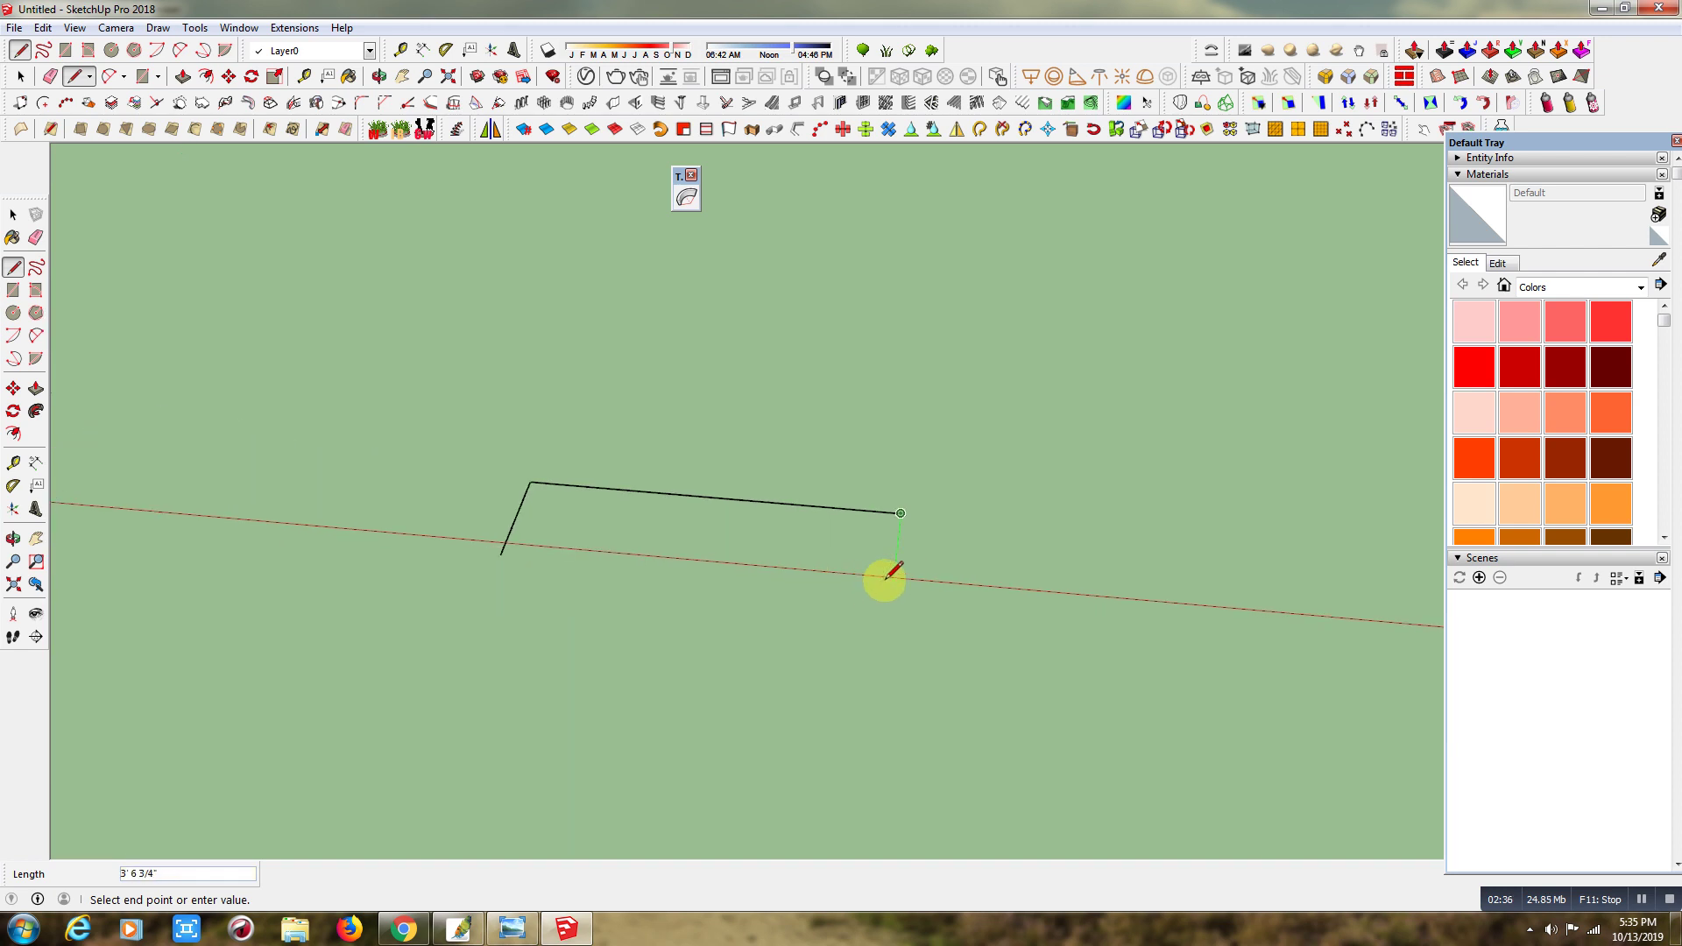
click(892, 589)
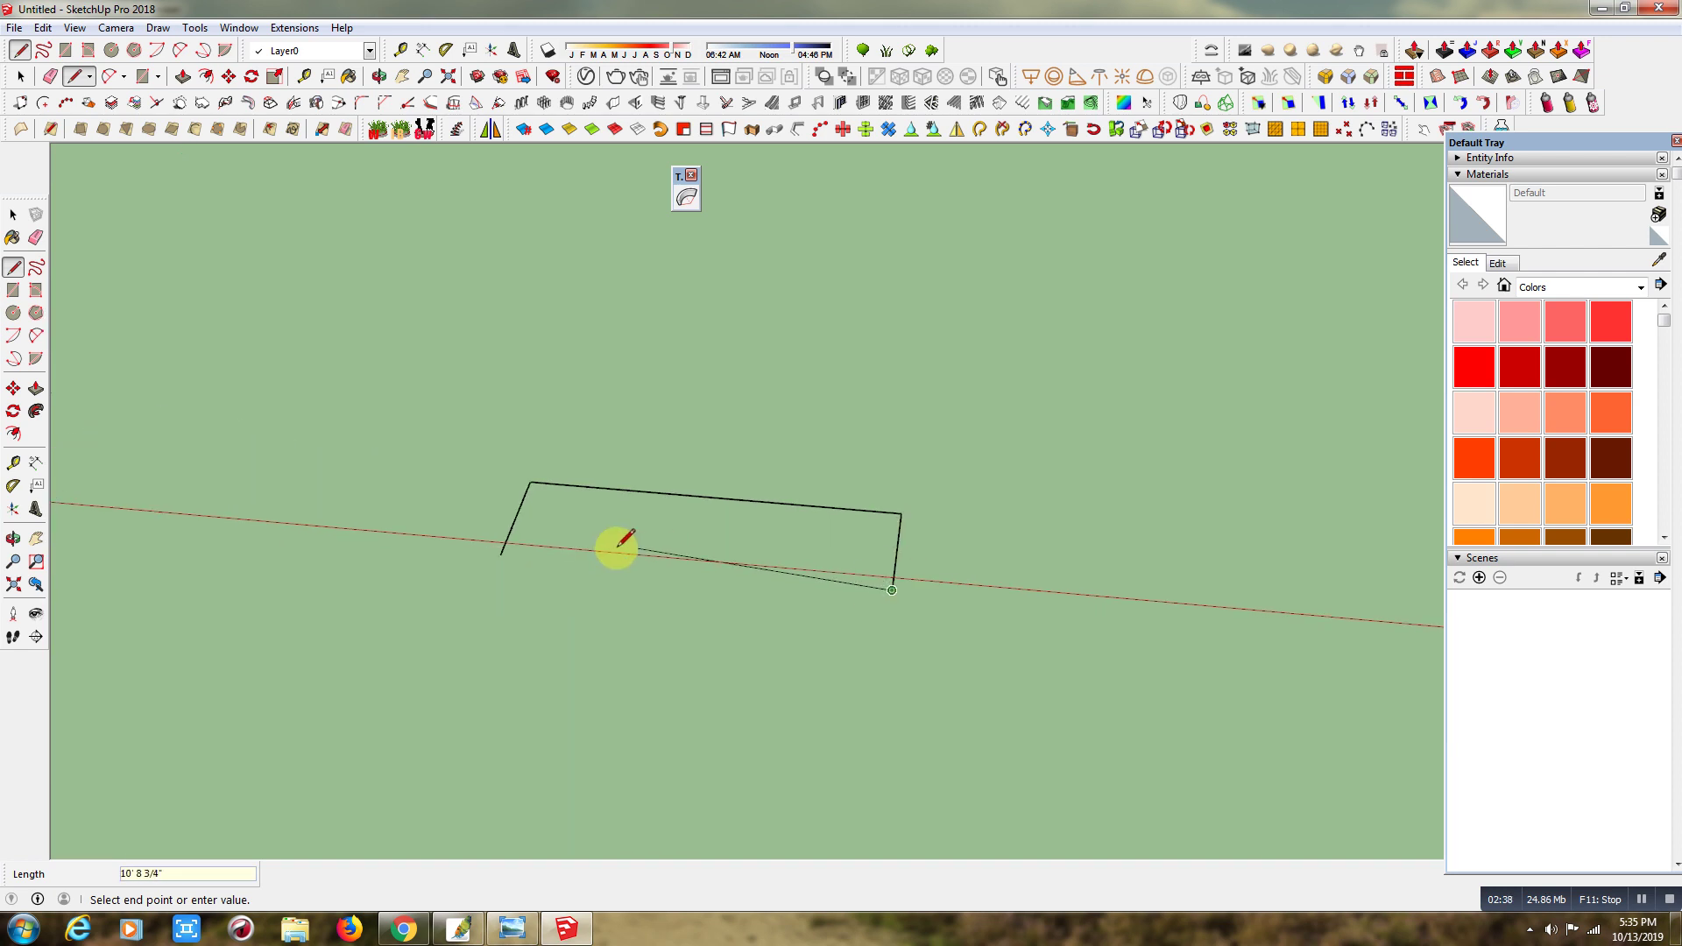
click(501, 553)
Extrude the rectangle into a box and offset an inset outline on its top face.
click(182, 76)
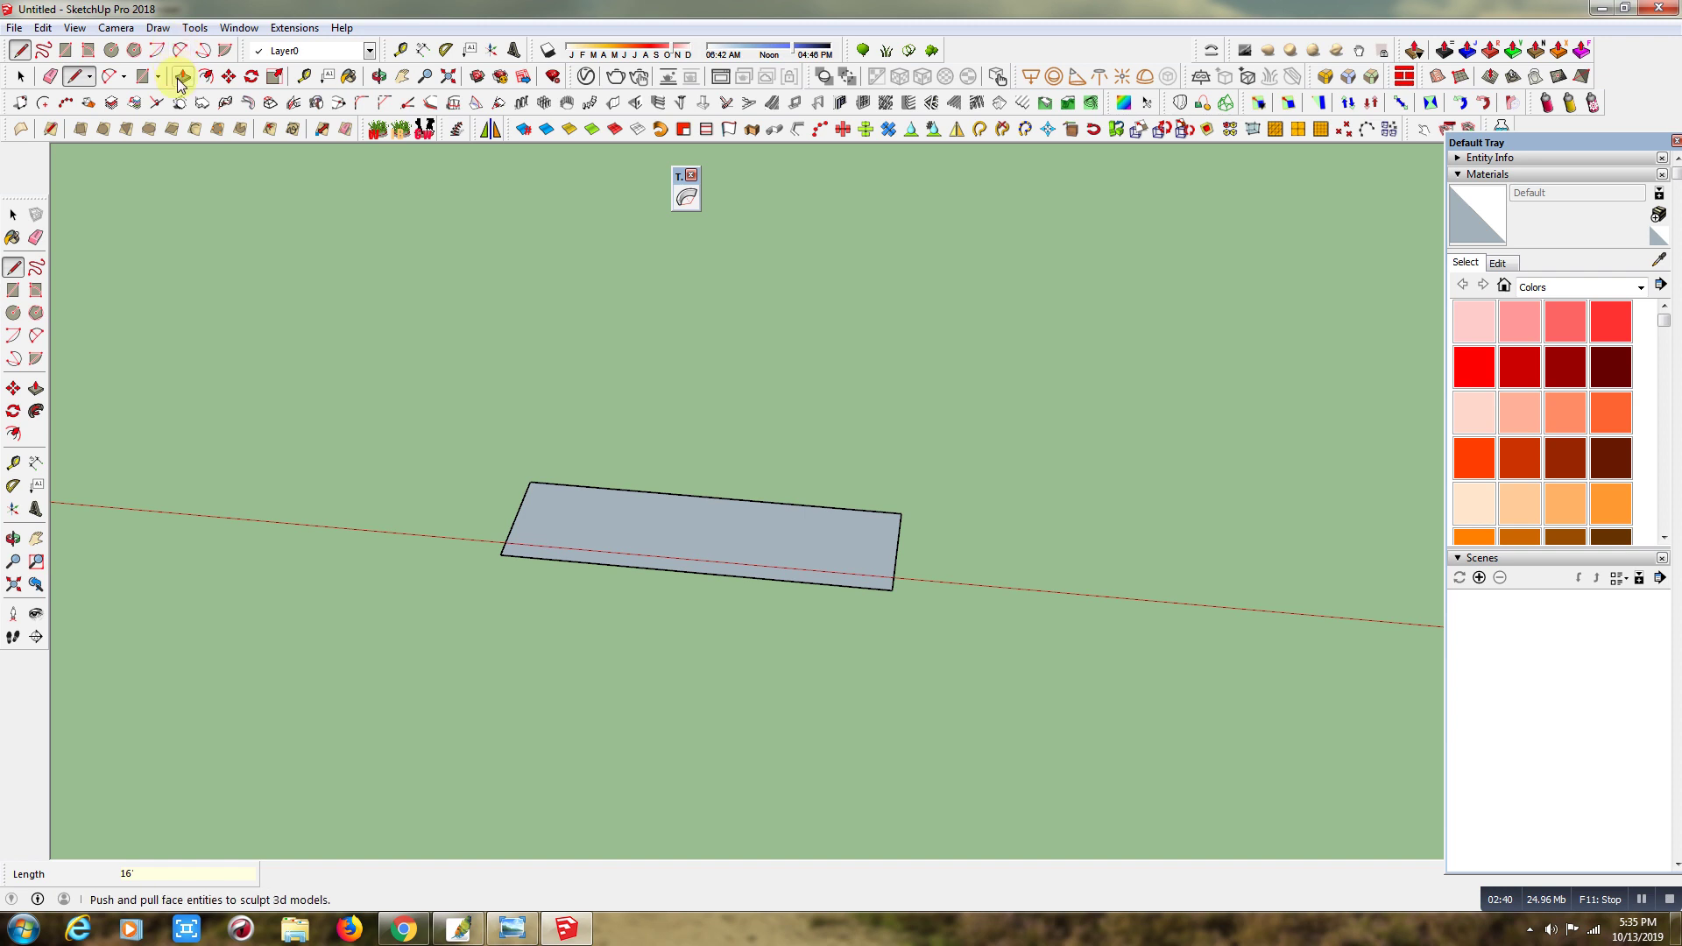
drag(732, 536, 736, 464)
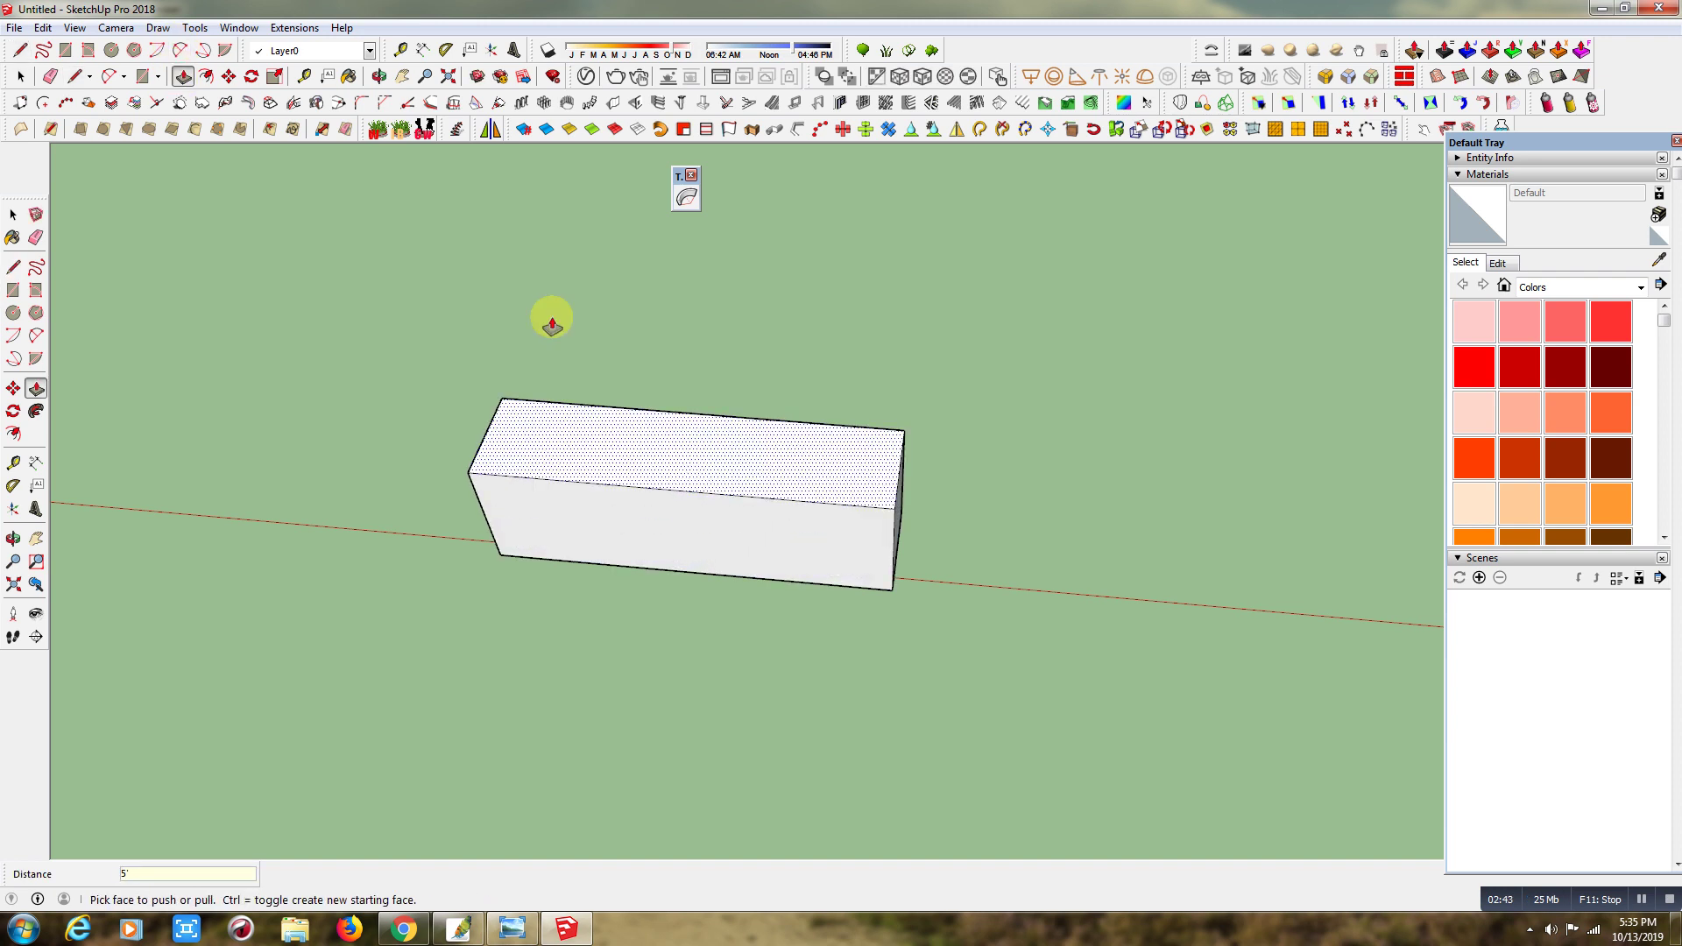
click(205, 76)
click(791, 451)
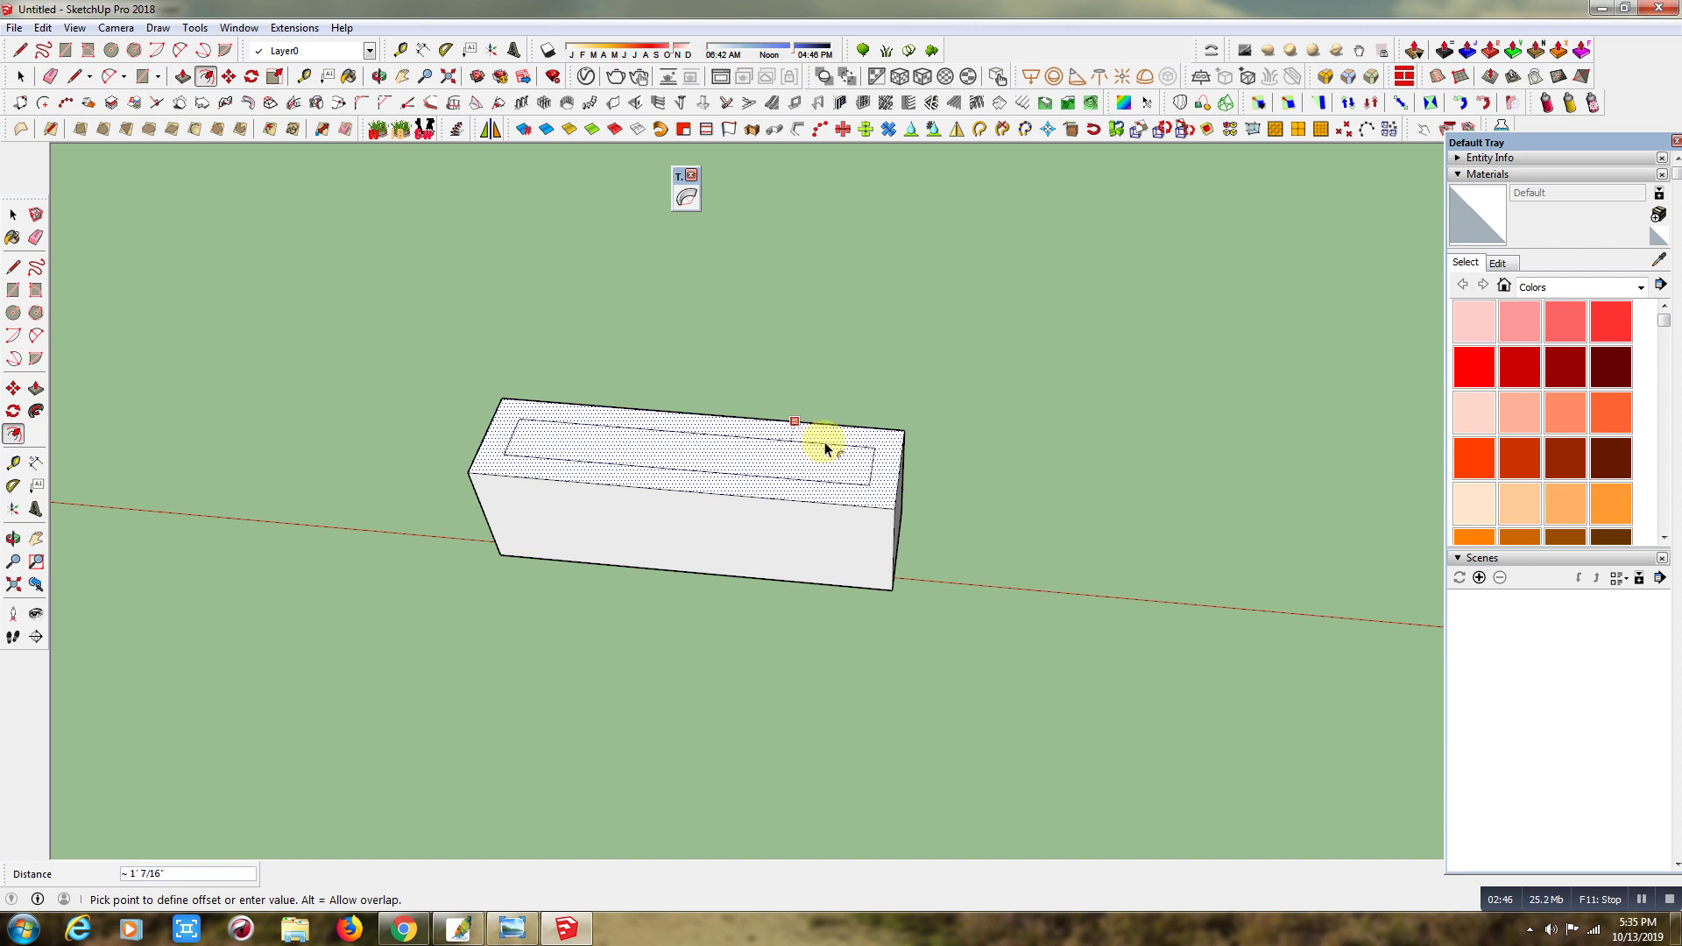
click(855, 436)
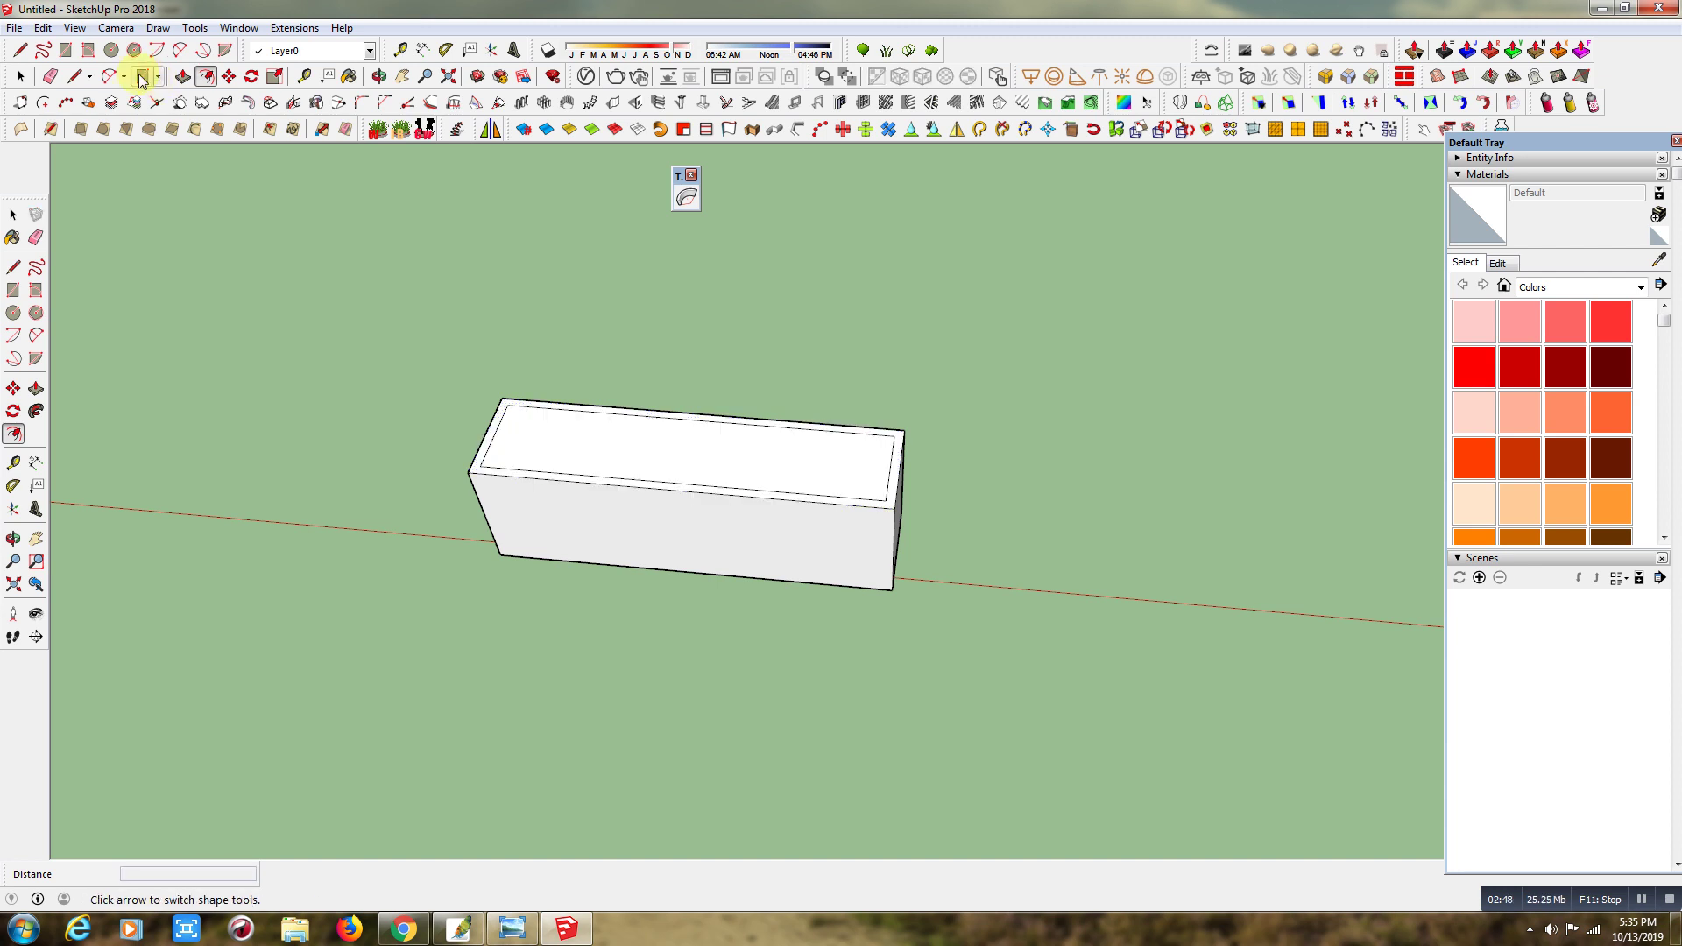
Erase the inset outline's left and right edges, leaving strips along the long top edges.
click(75, 76)
scroll(867, 433, up, 2)
click(909, 433)
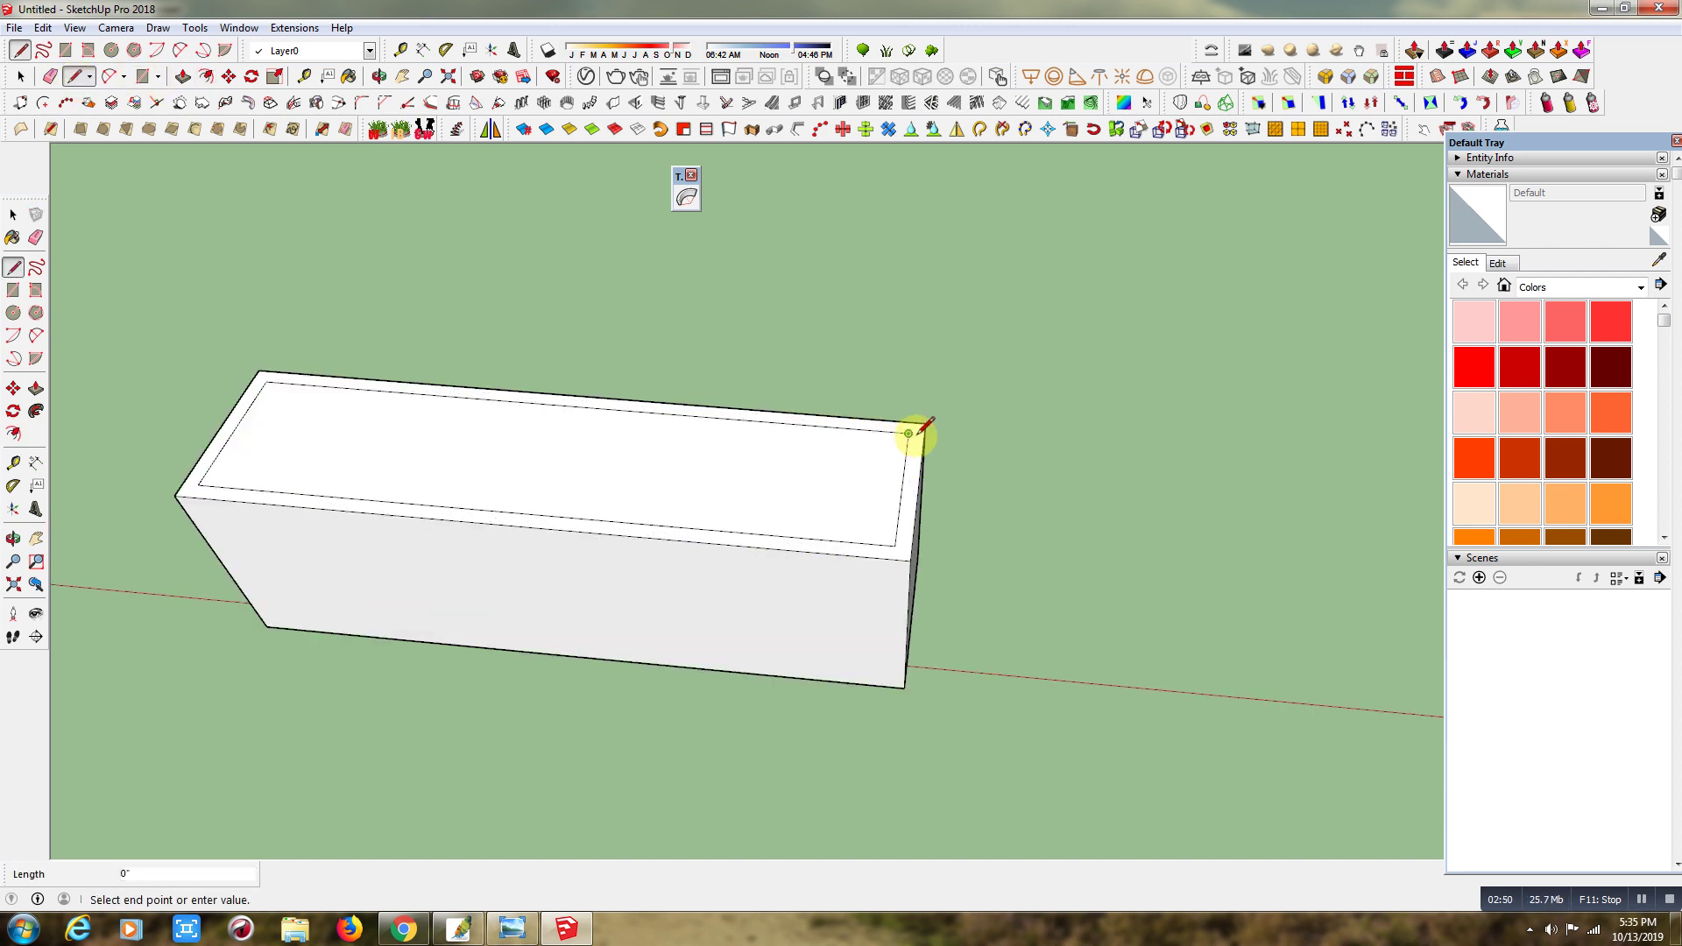
key(Escape)
click(905, 536)
key(Escape)
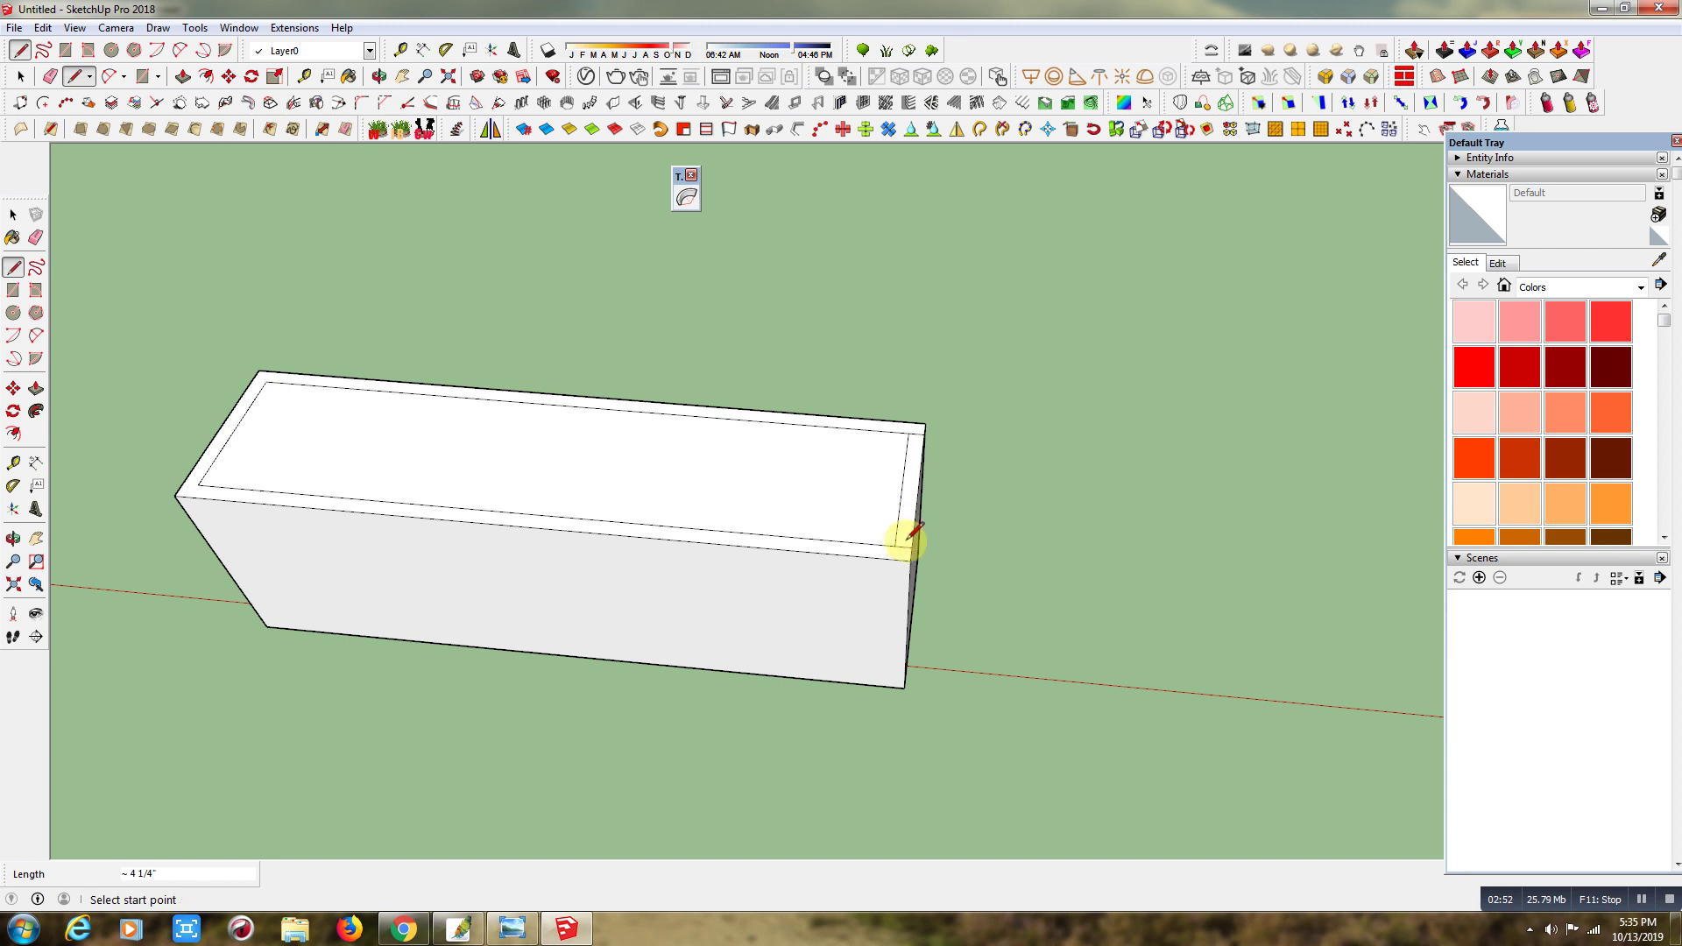
click(265, 381)
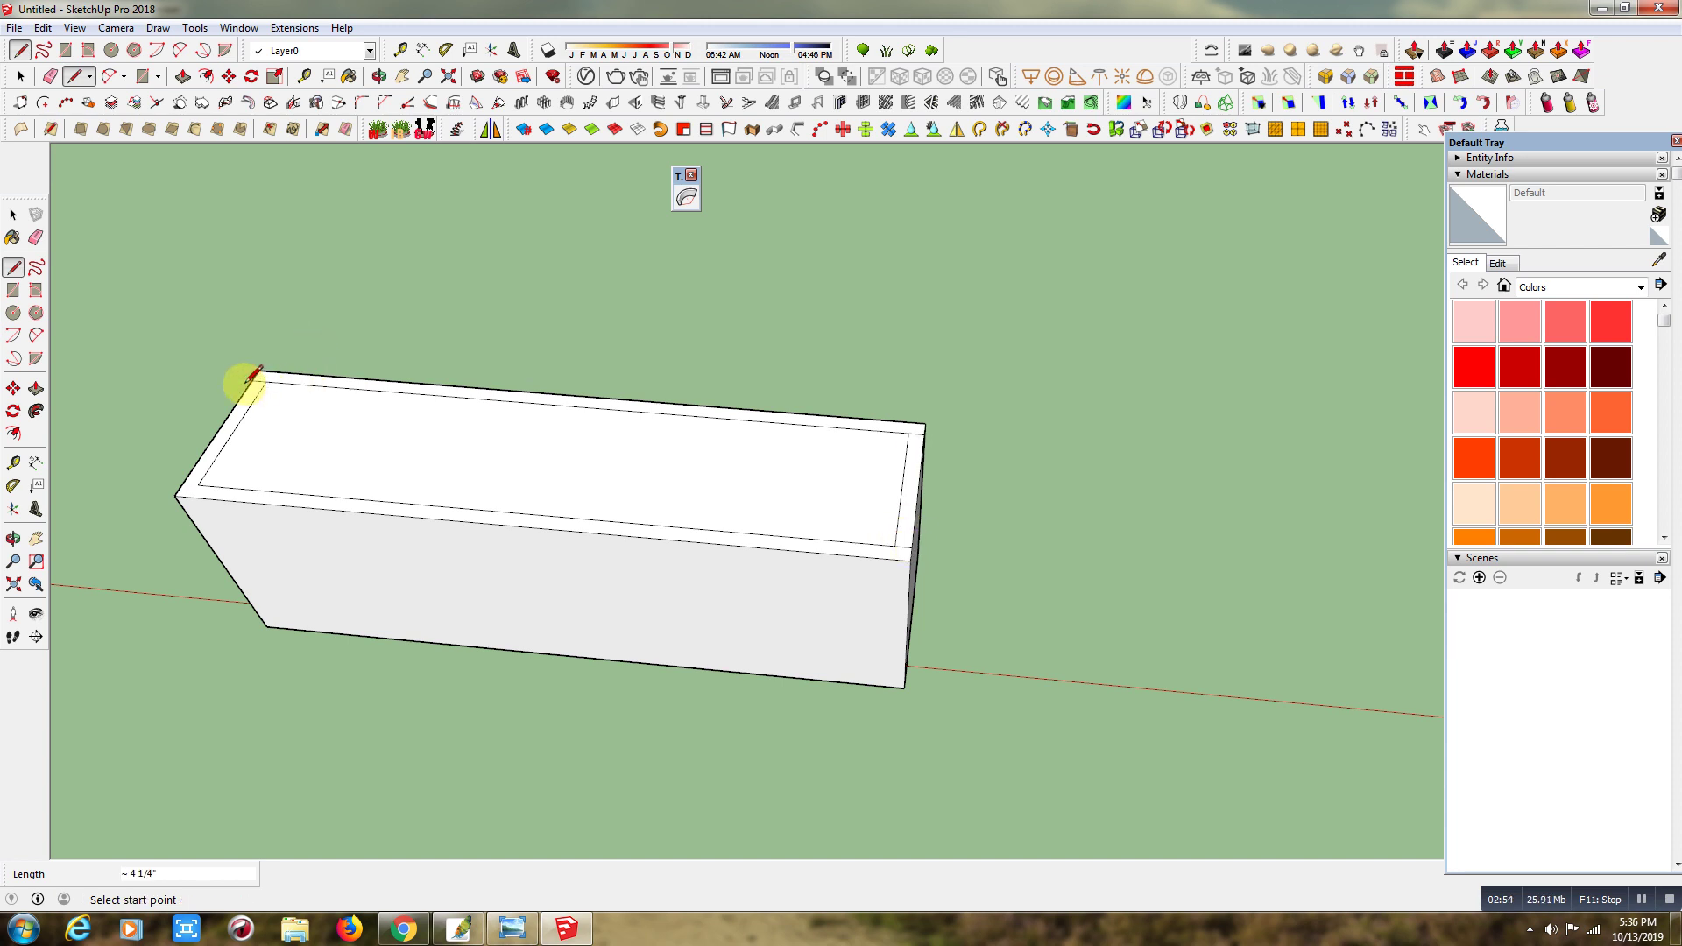
click(181, 492)
key(Escape)
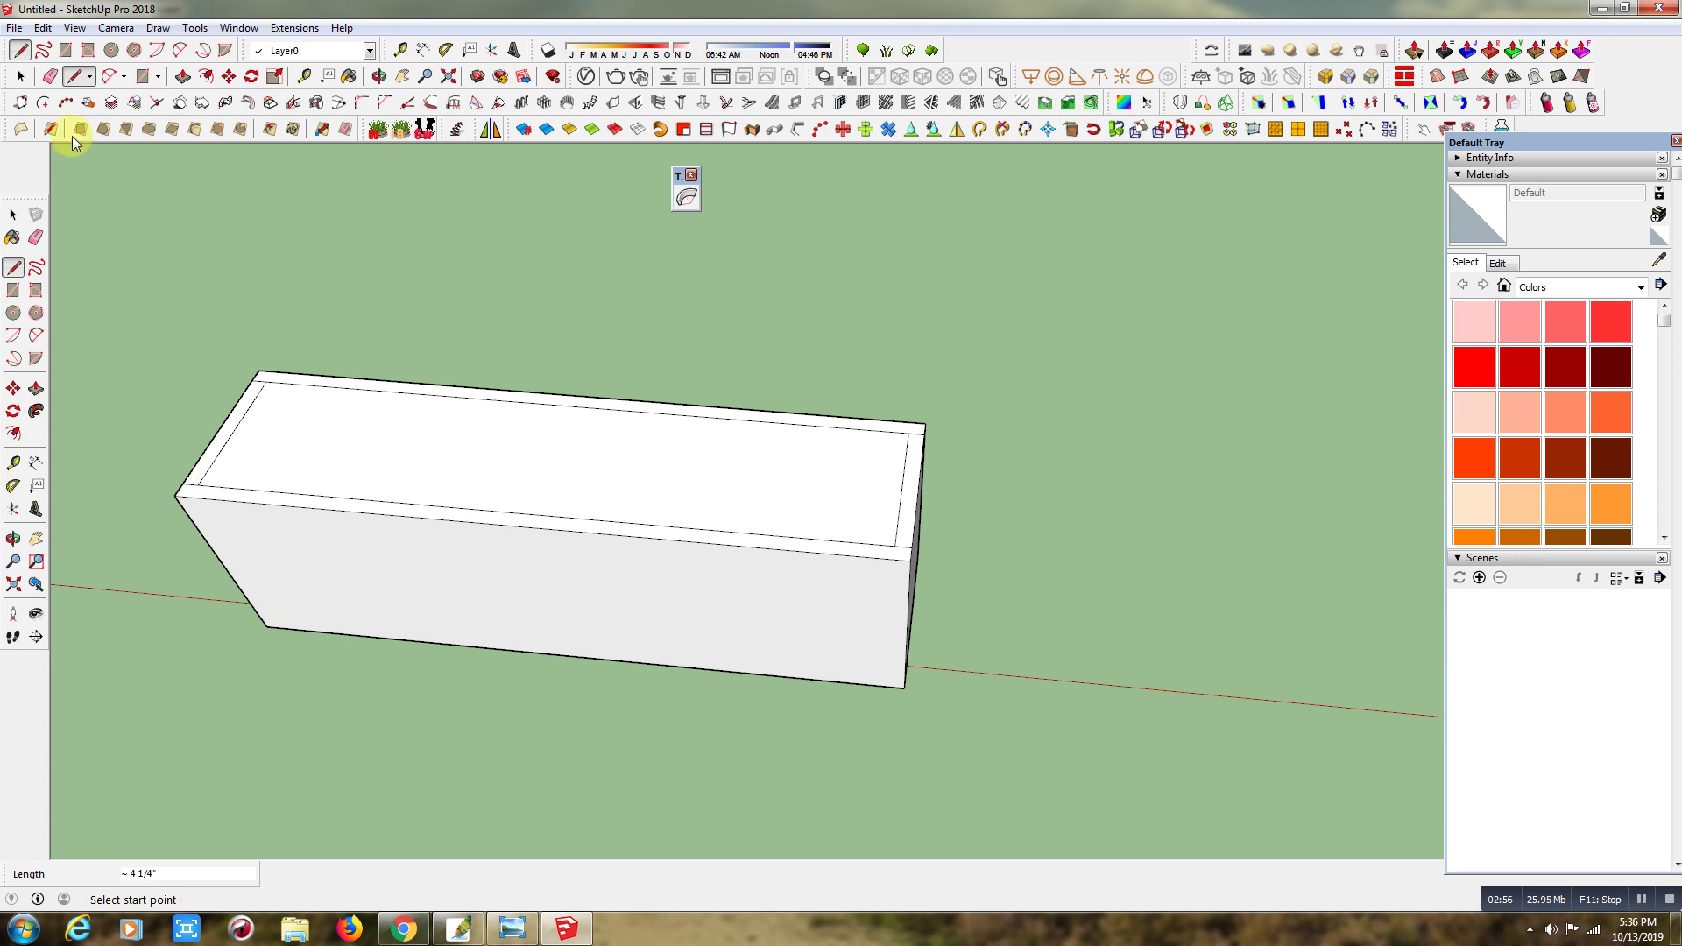
click(51, 76)
click(251, 407)
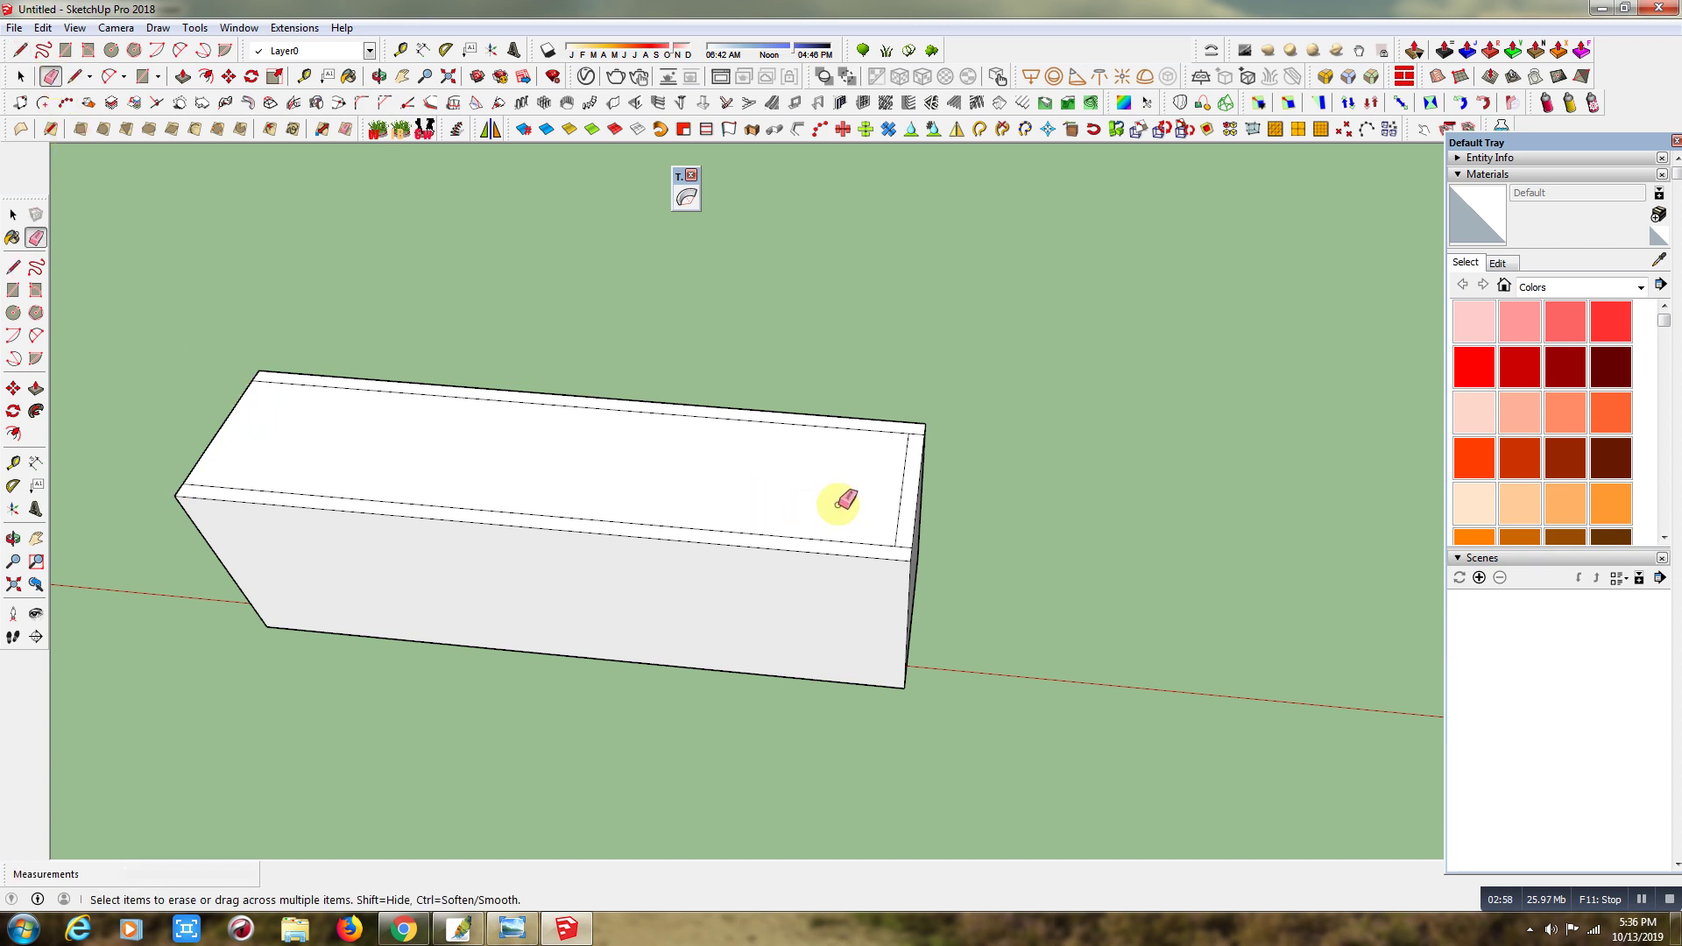
click(902, 481)
Raise the top edge strips, front ledge by 5 1/16", then window-select the whole box.
click(203, 77)
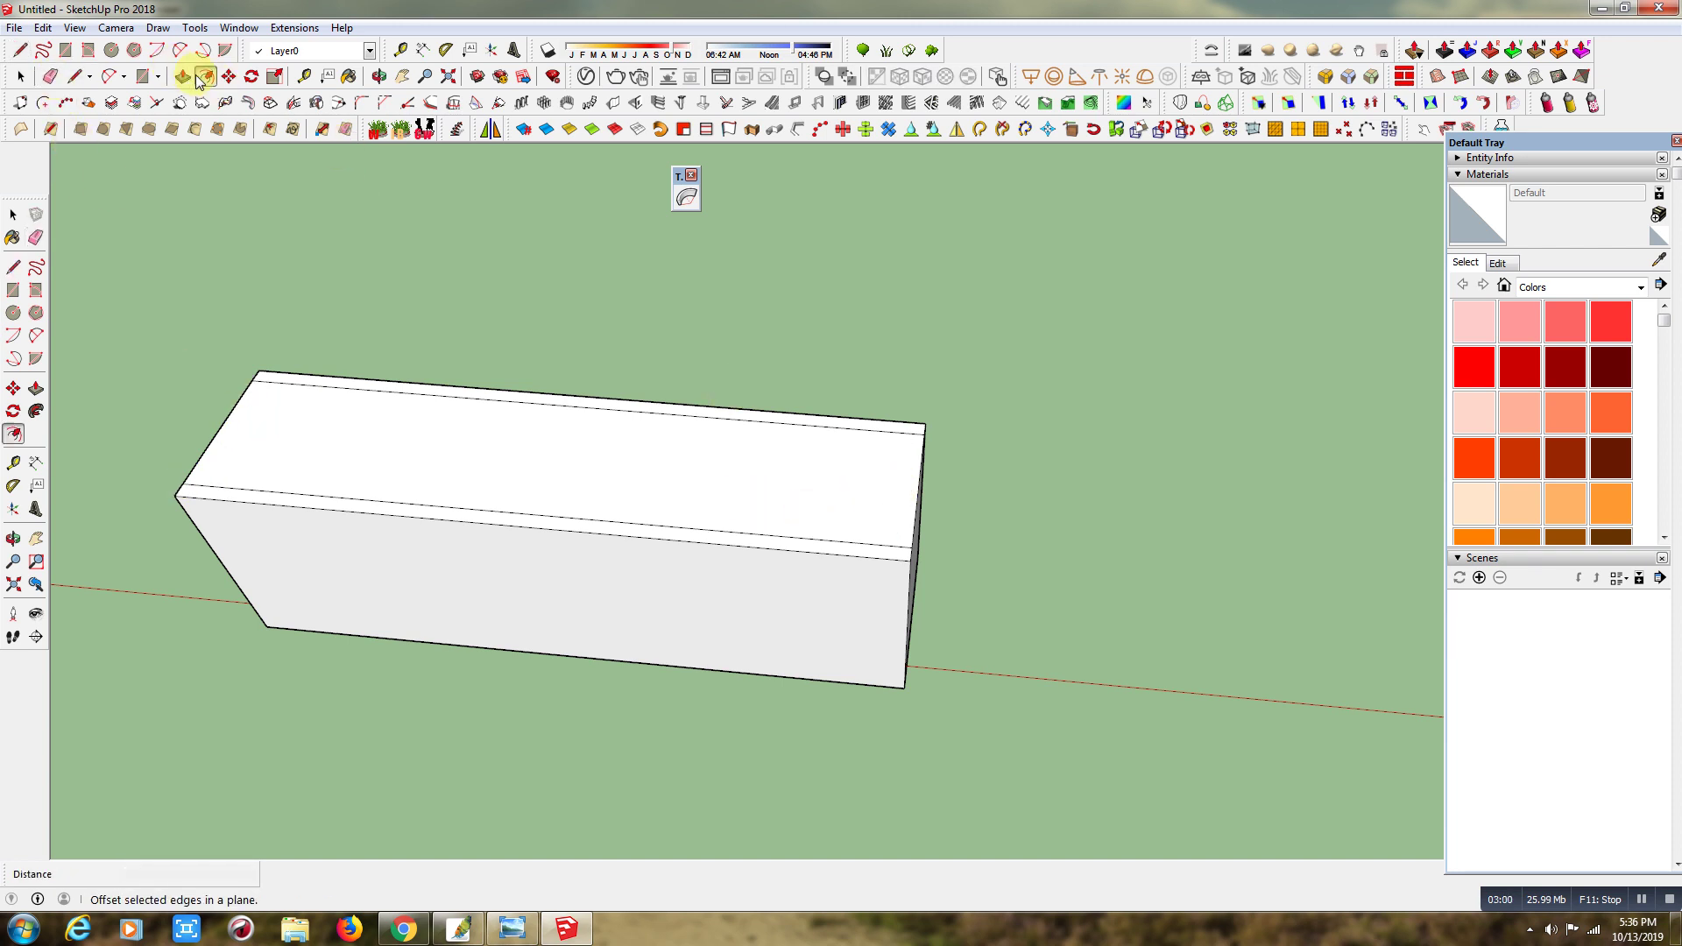
drag(678, 419, 692, 405)
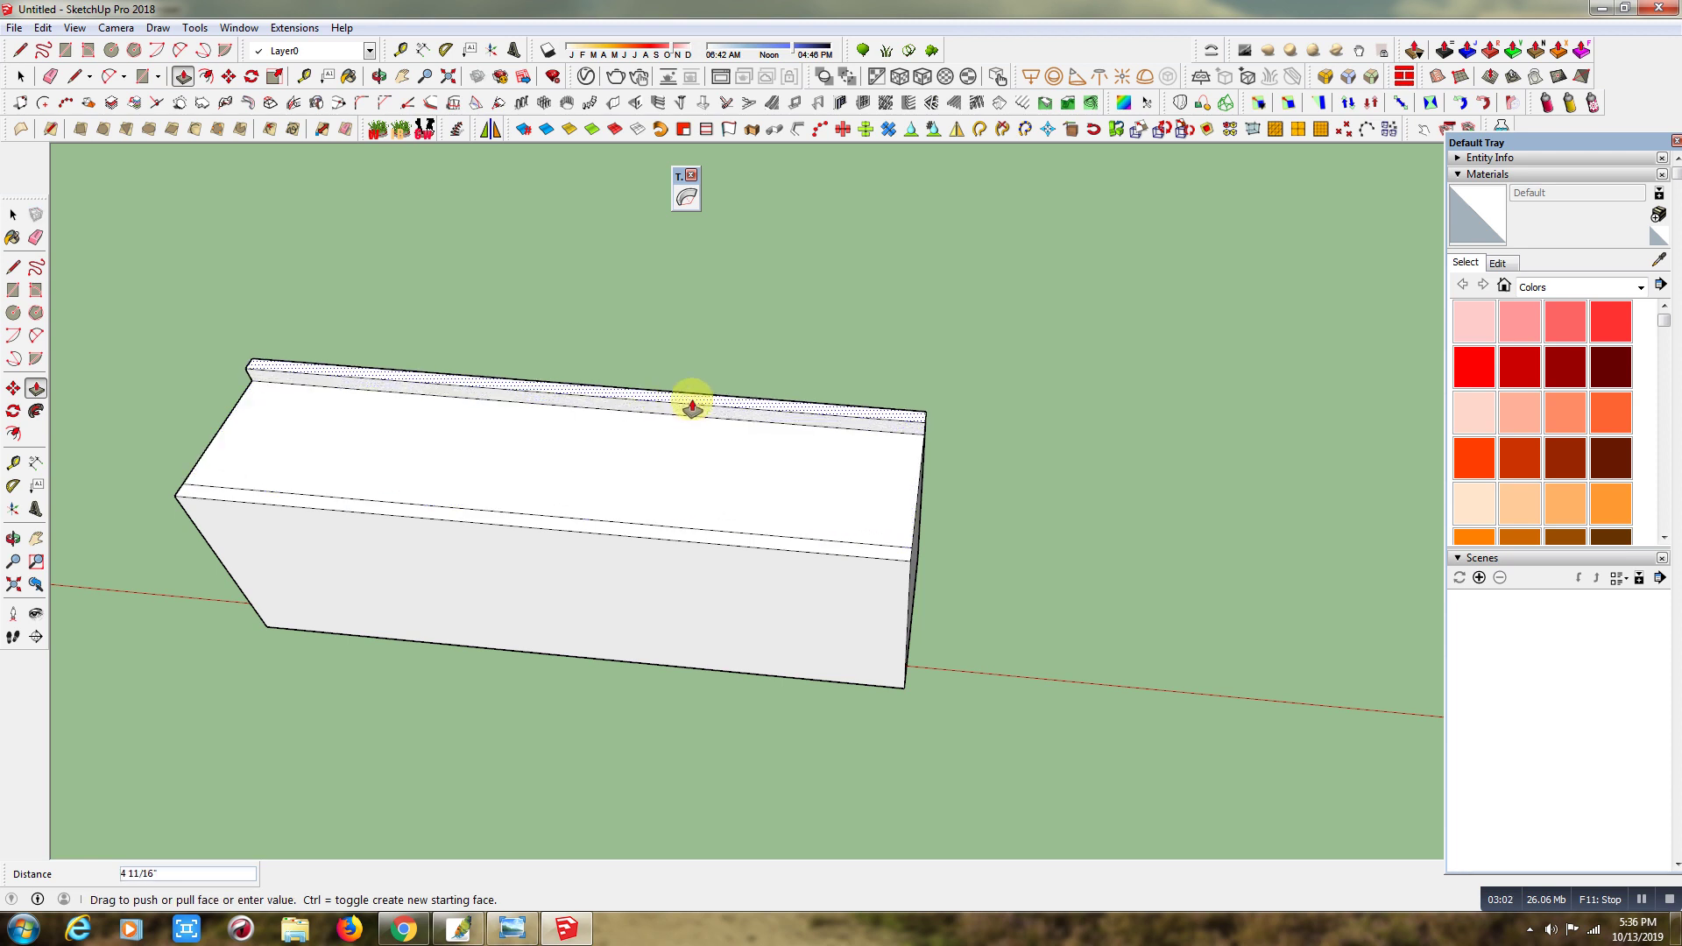
click(692, 404)
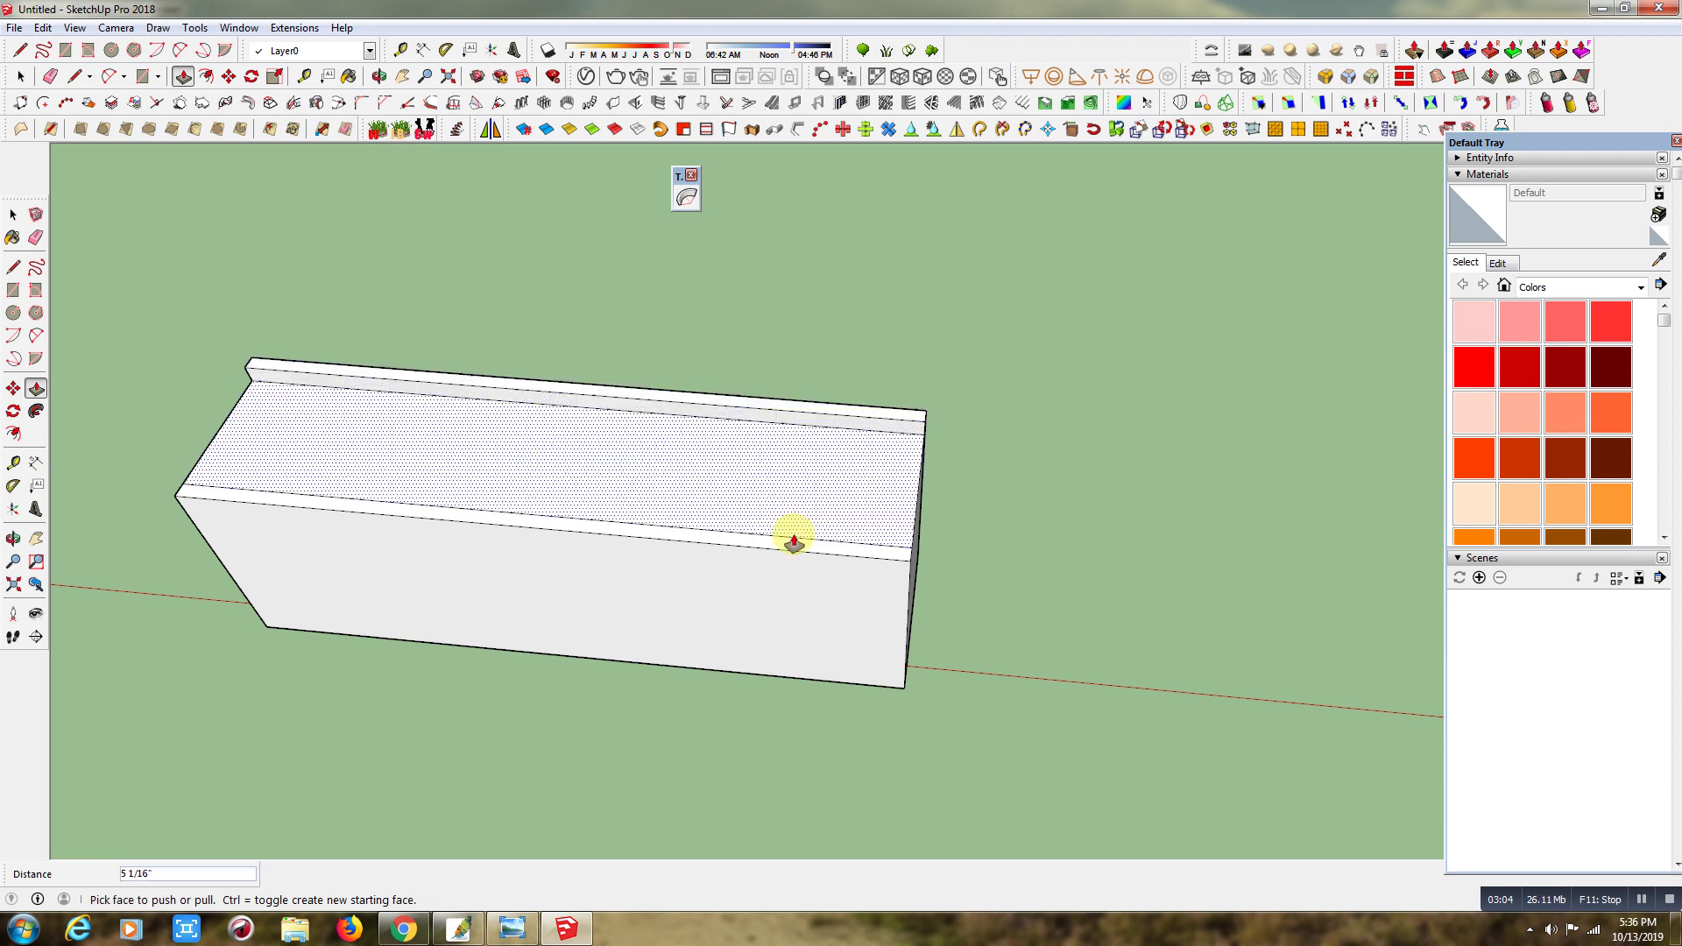
drag(823, 533, 887, 422)
click(886, 421)
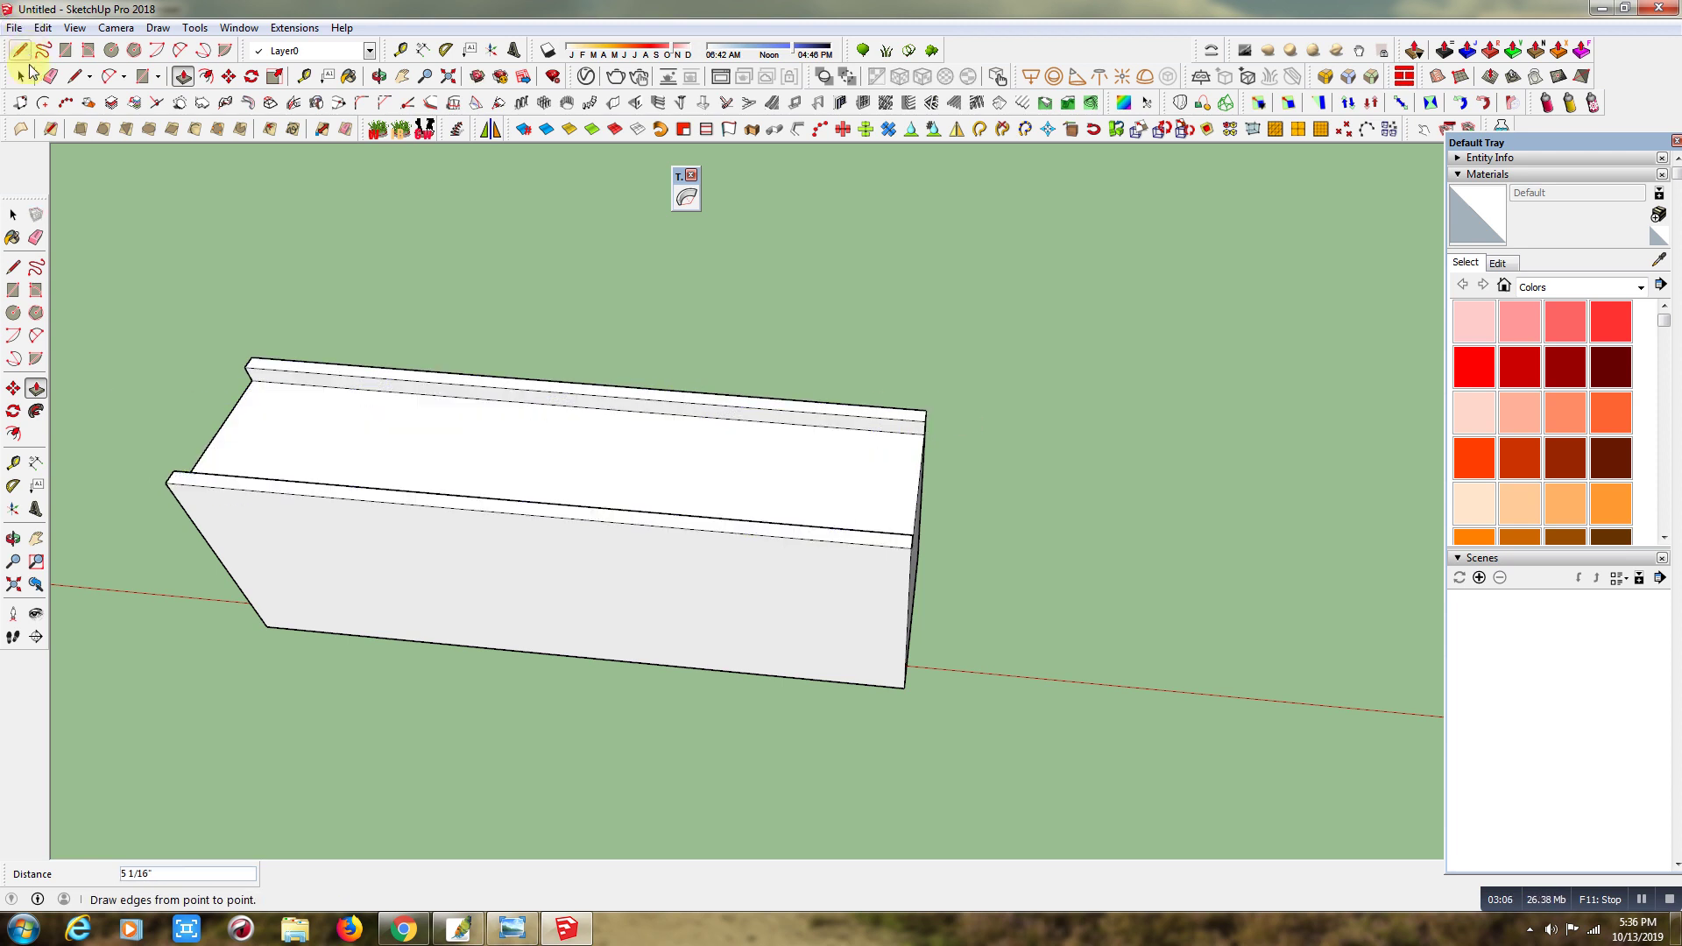
click(21, 77)
scroll(499, 379, down, 3)
mouse_move(443, 331)
mouse_down()
mouse_move(1013, 610)
mouse_move(957, 589)
mouse_up()
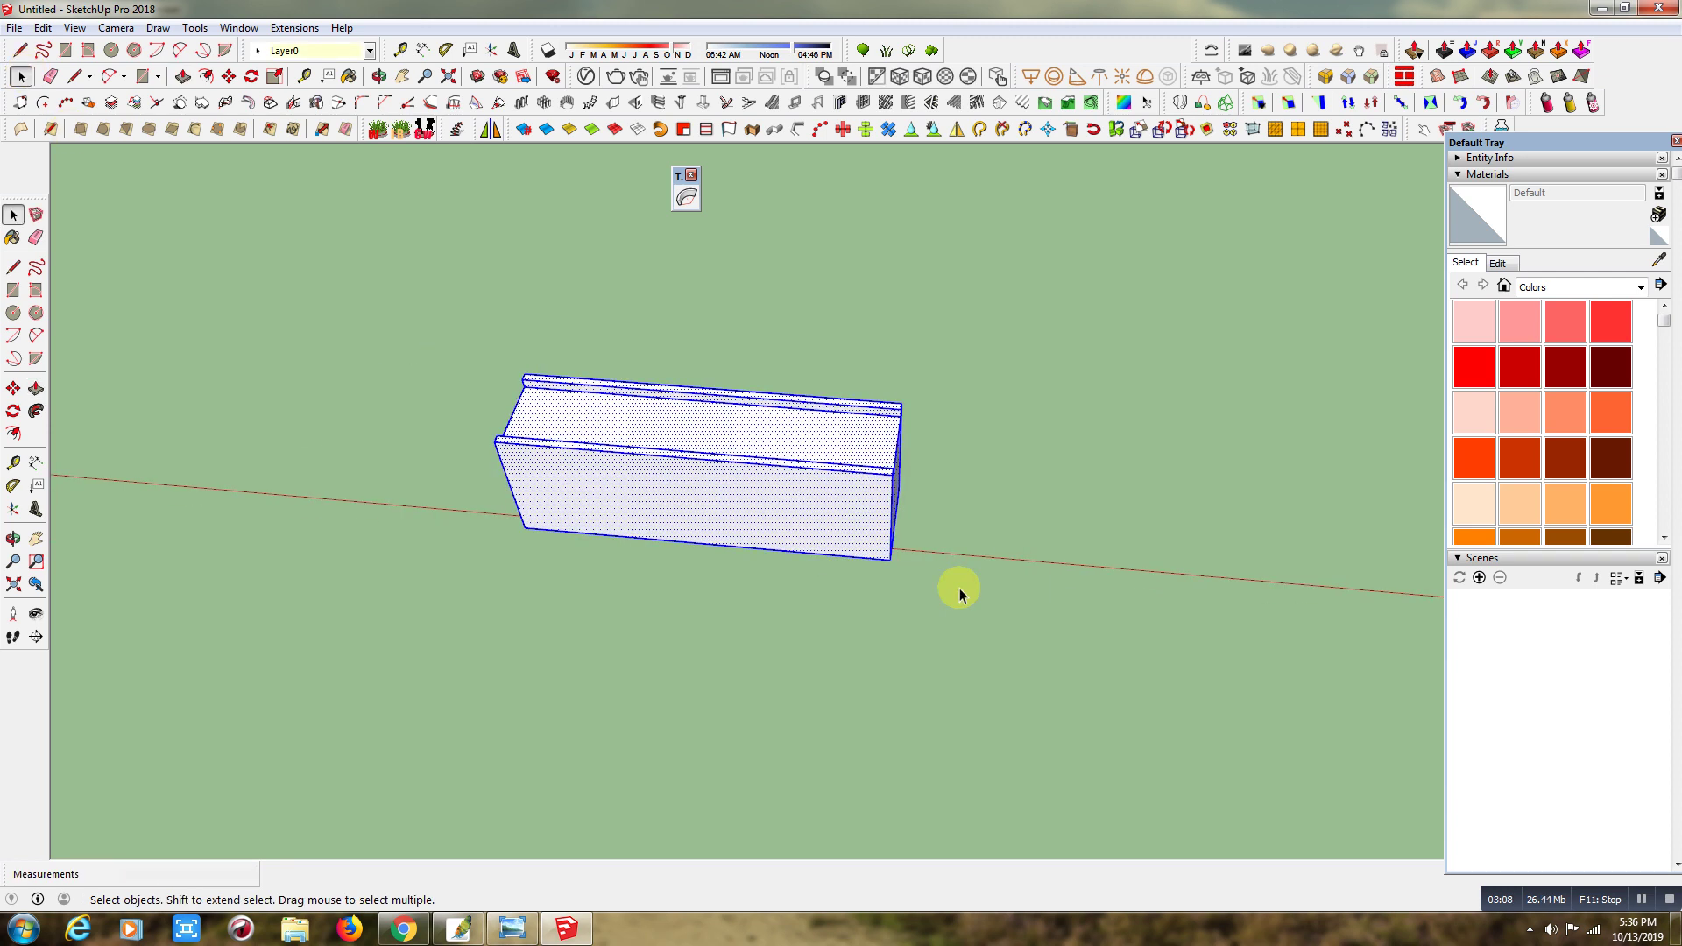
Make the channel box a group and orbit to face its long side.
right_click(812, 504)
click(907, 300)
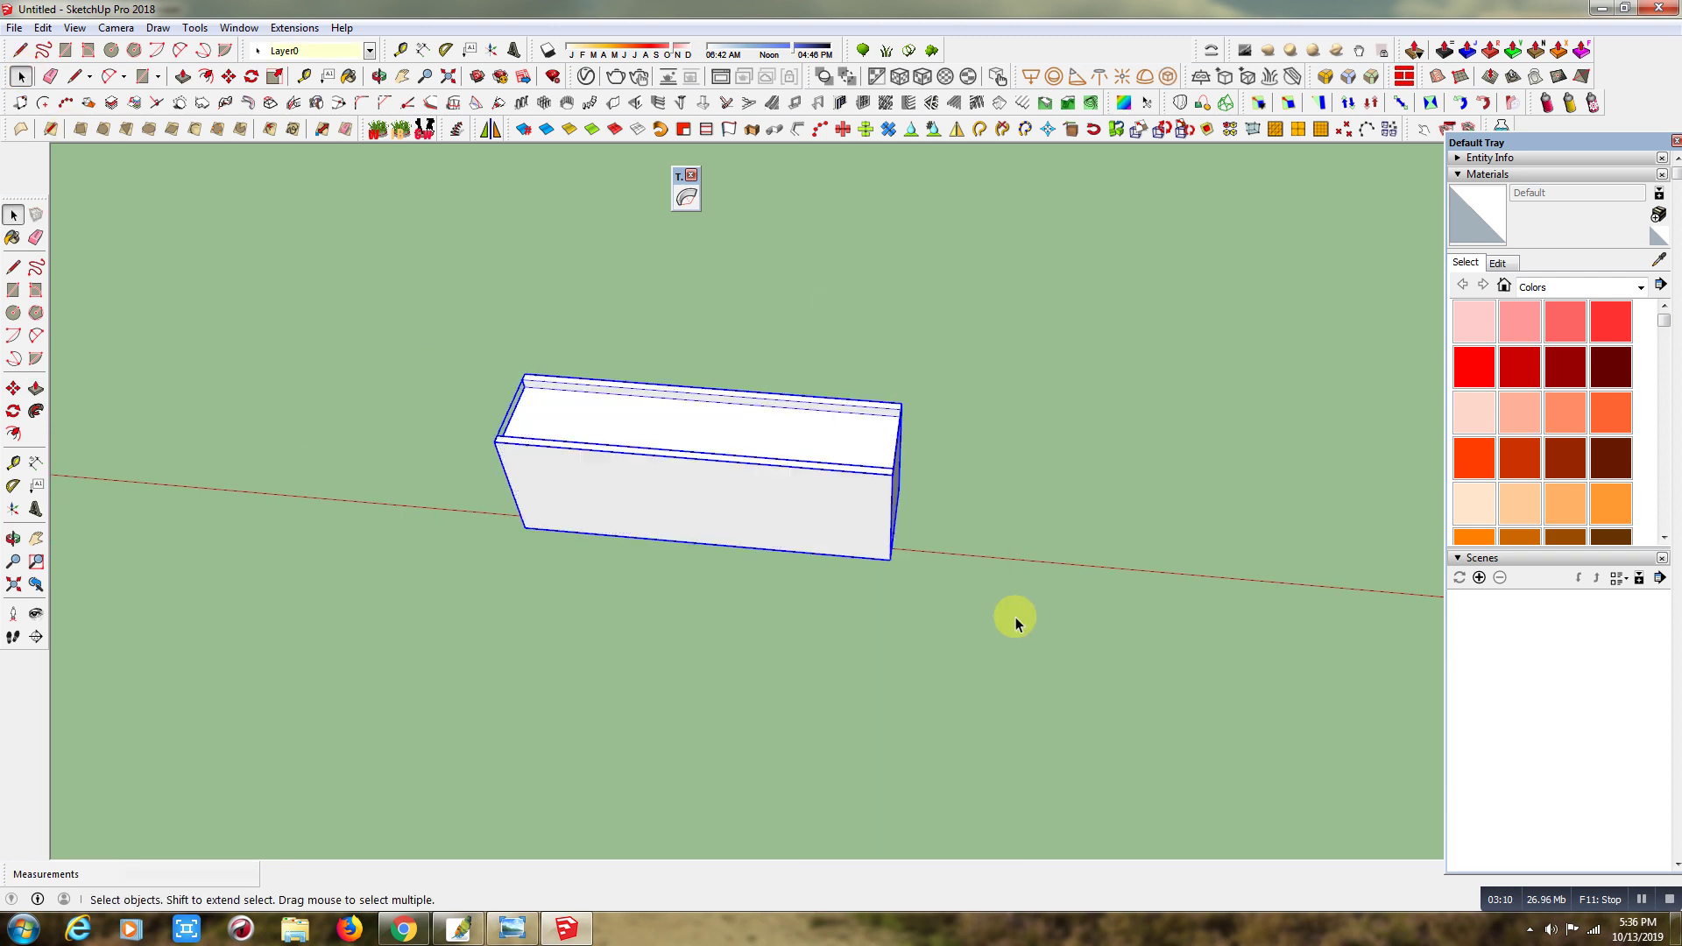
click(1013, 612)
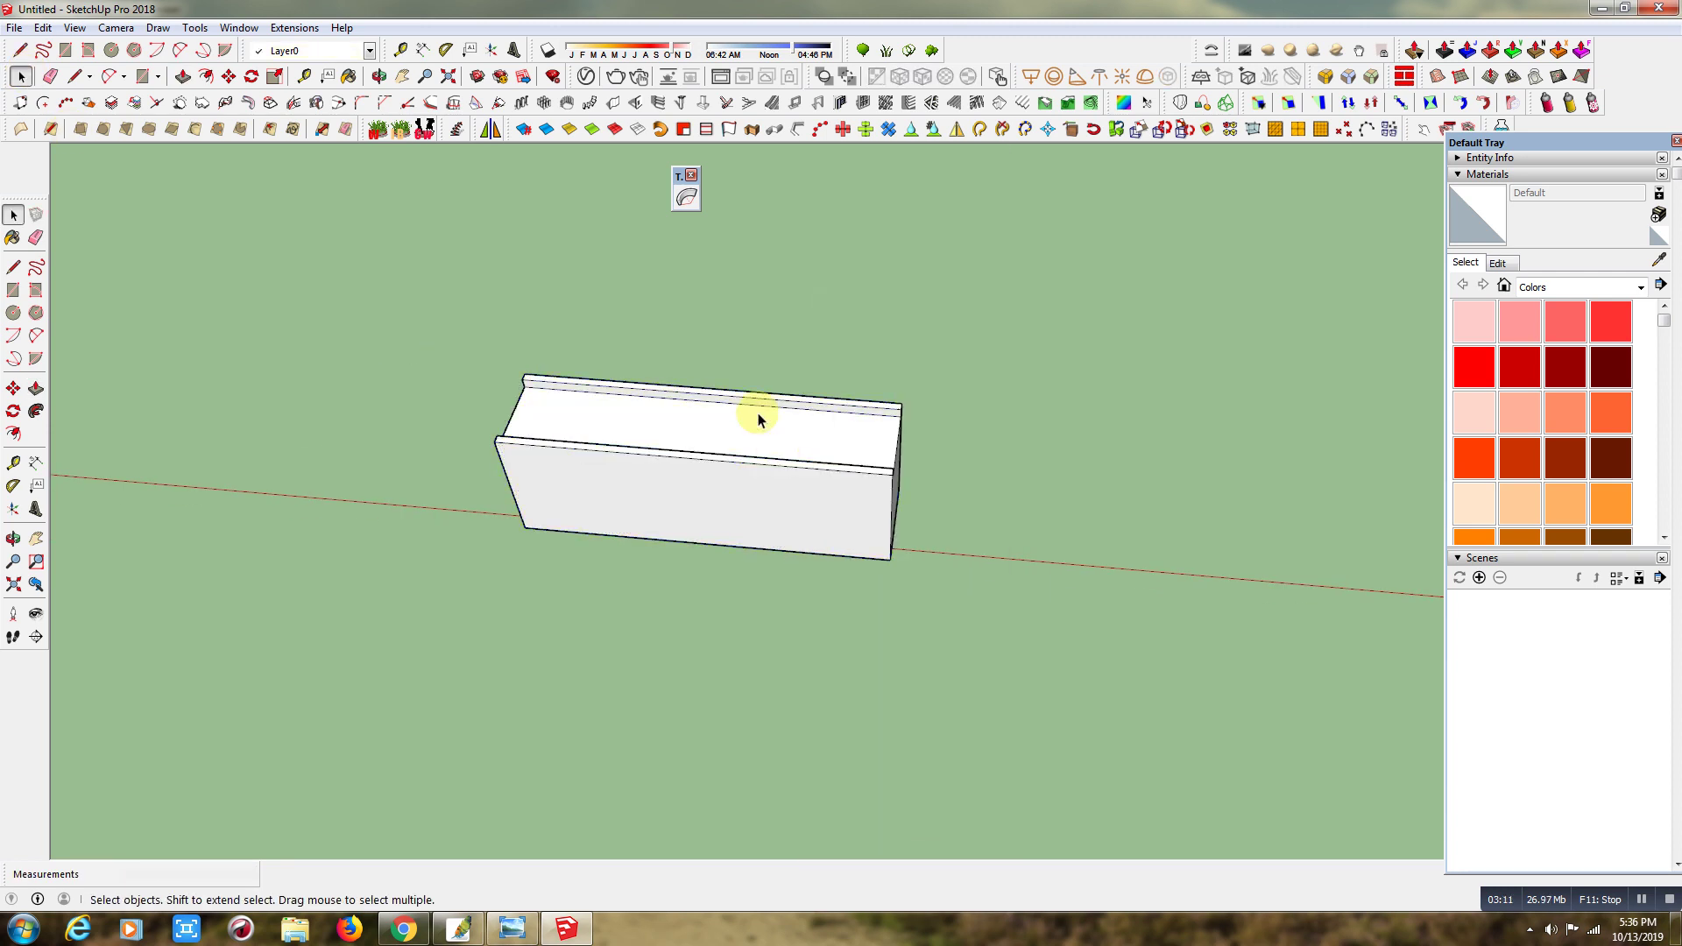
click(379, 77)
mouse_move(544, 488)
mouse_down()
mouse_move(702, 533)
mouse_move(683, 504)
mouse_move(677, 231)
mouse_up()
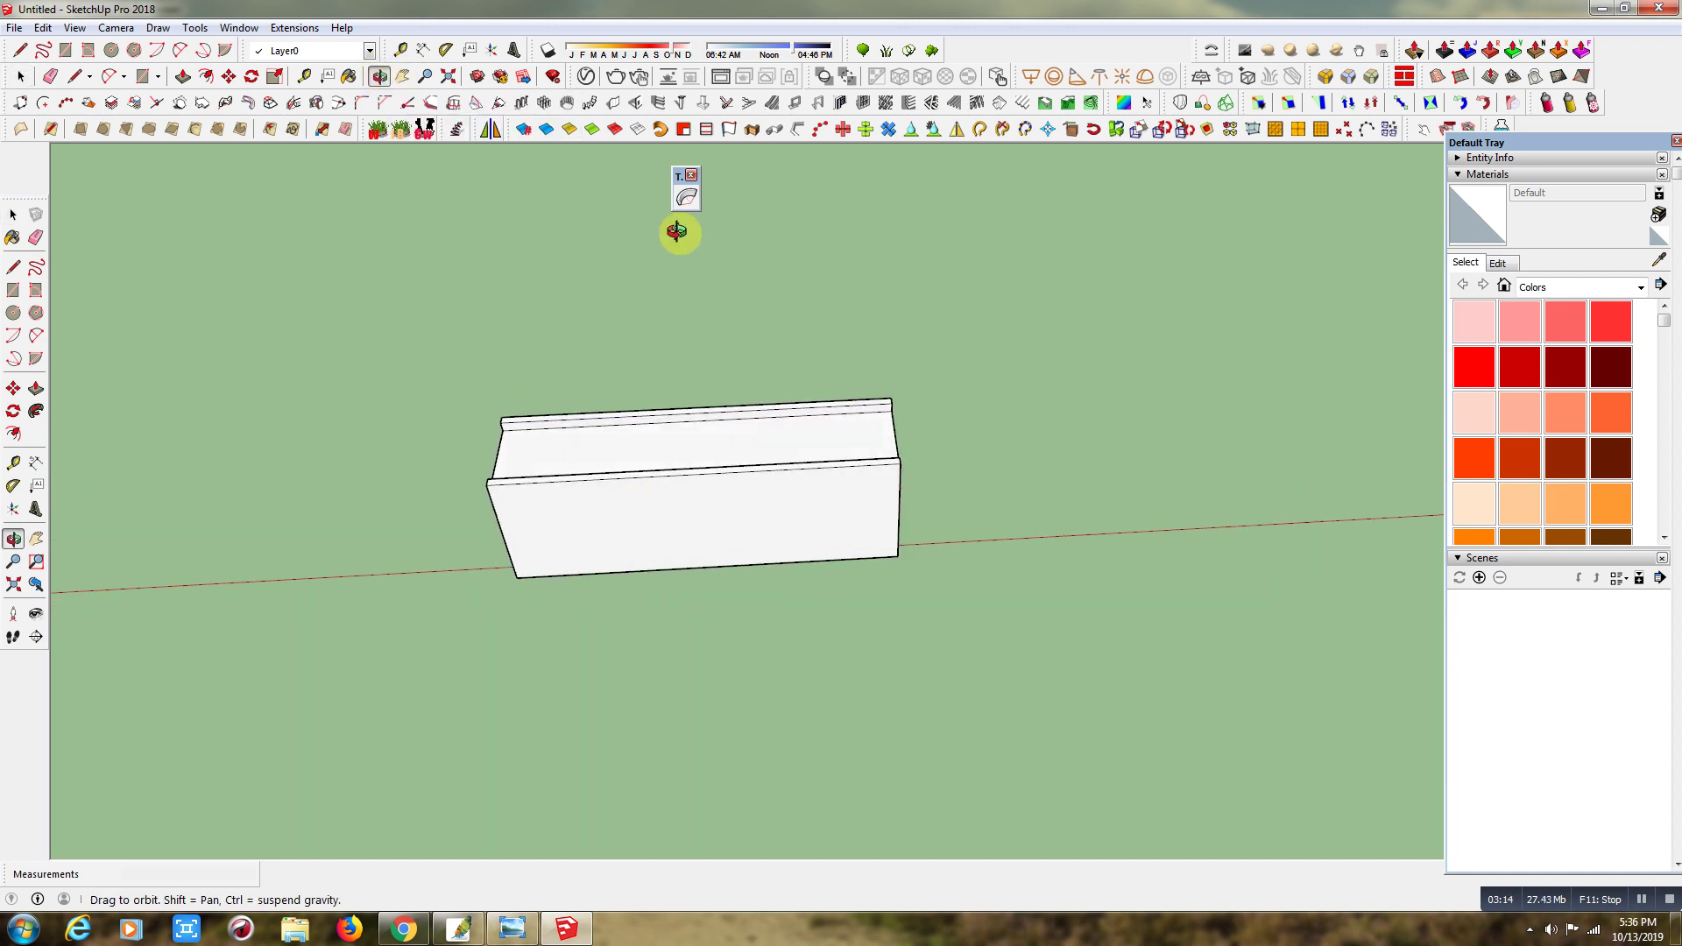
click(688, 206)
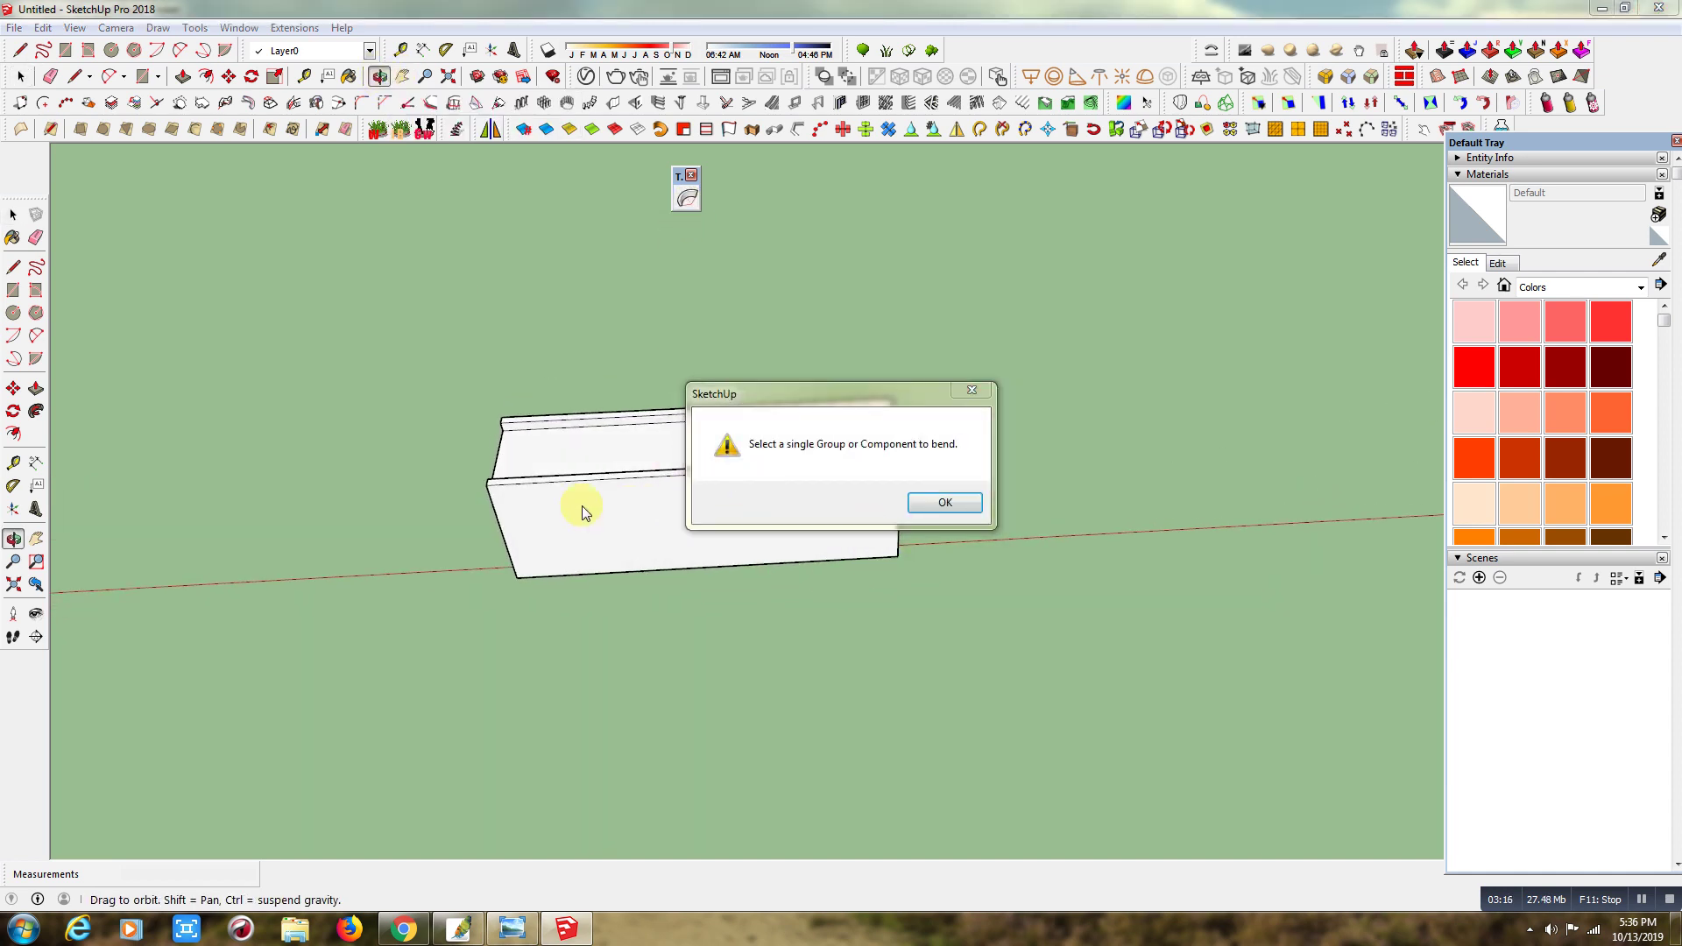
click(974, 514)
right_click(602, 350)
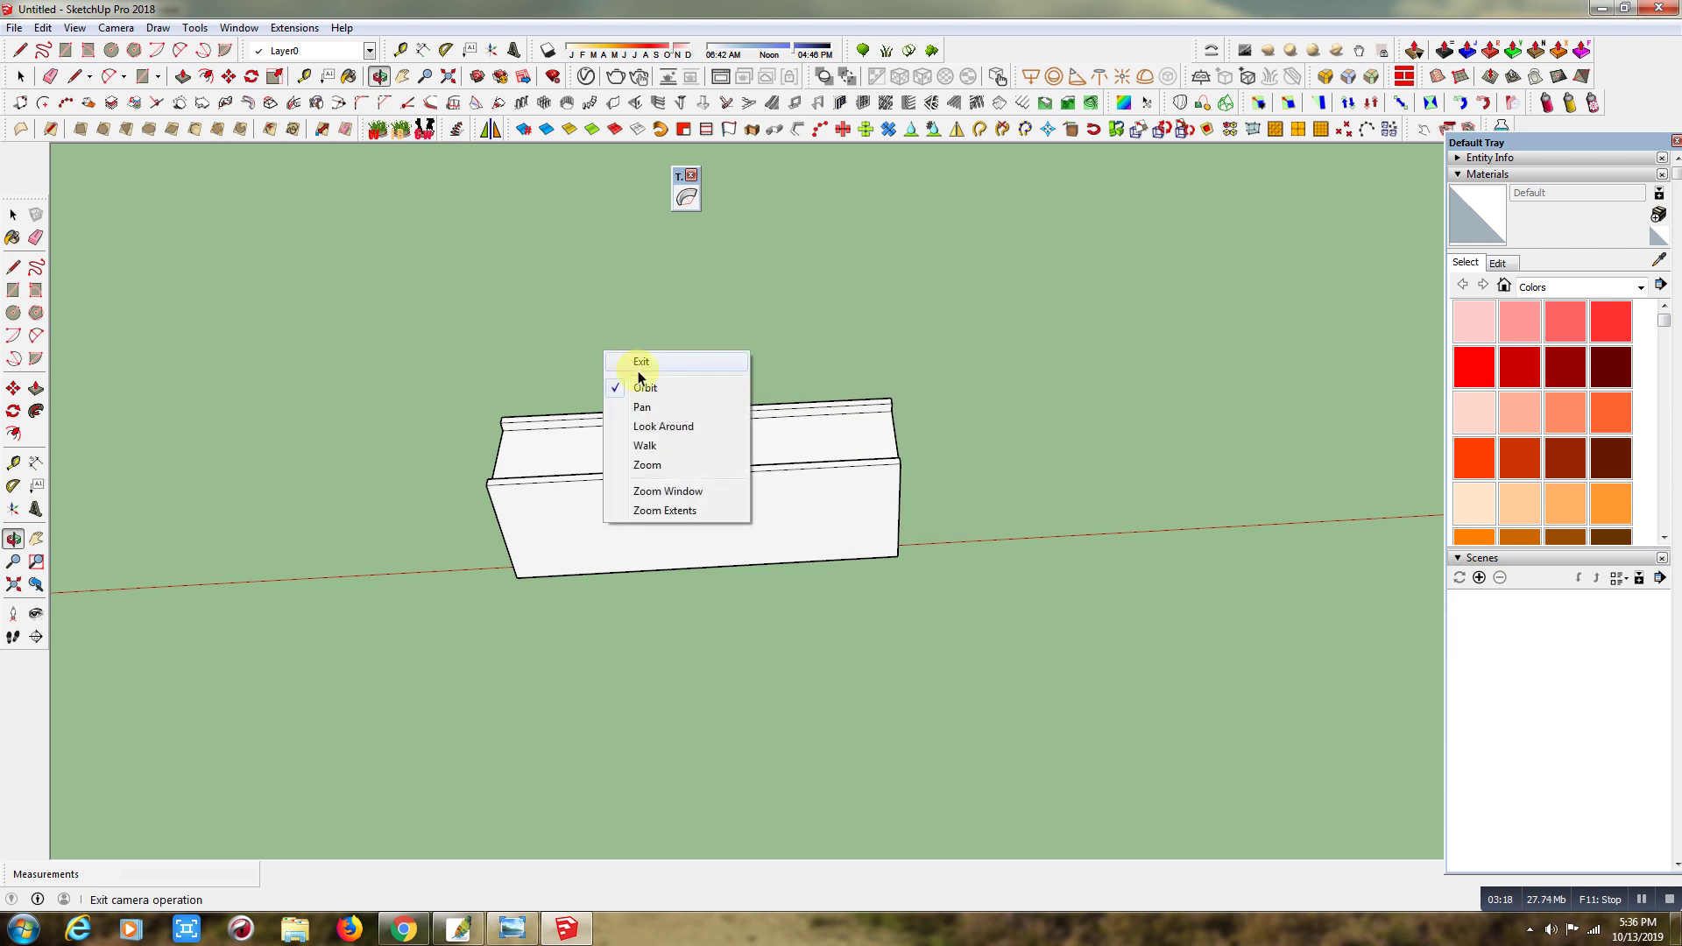
click(635, 362)
Bend the grouped channel with True Bend to about 180° and commit it.
click(710, 524)
click(689, 200)
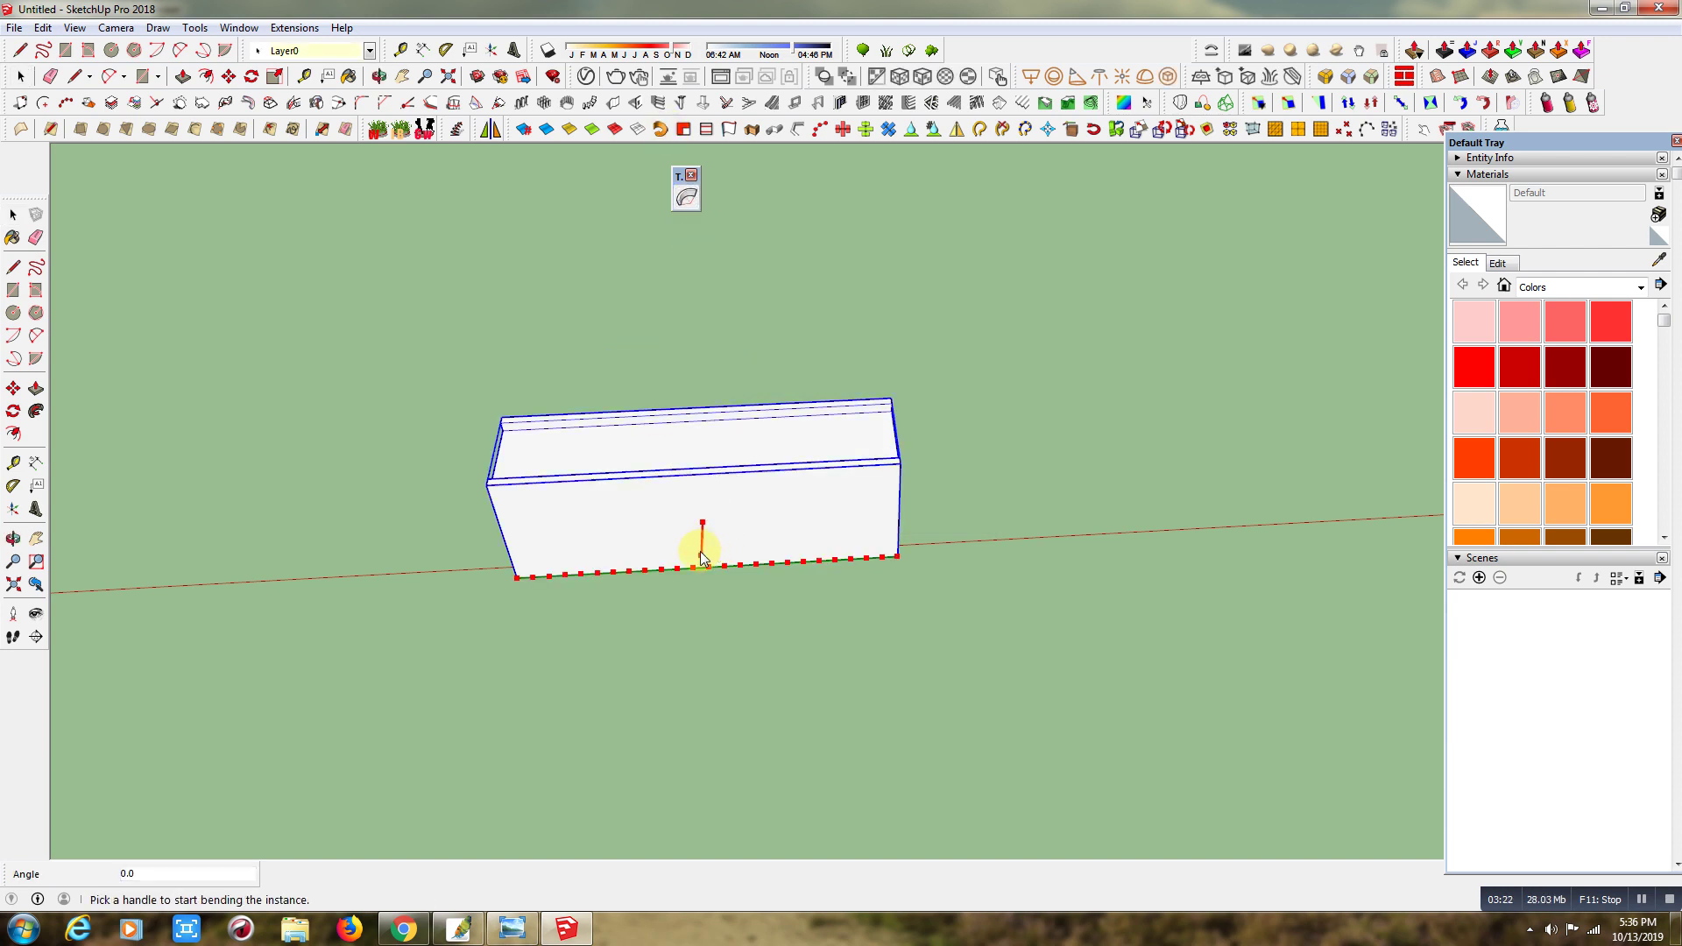
drag(699, 552, 715, 590)
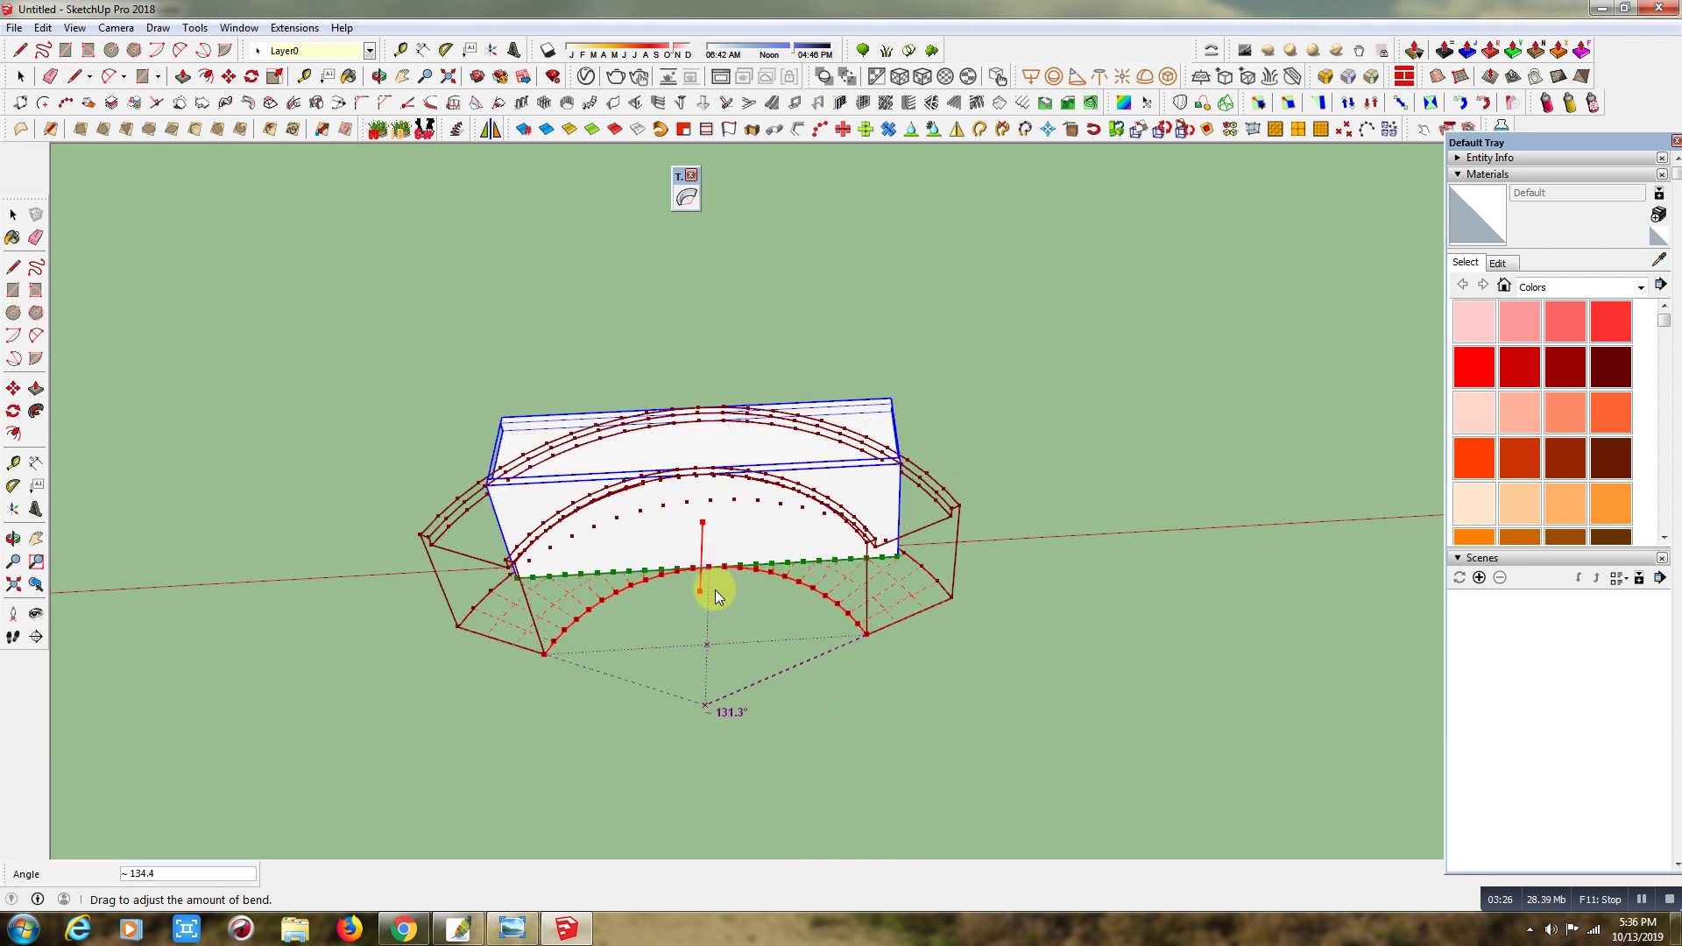
drag(715, 590, 711, 601)
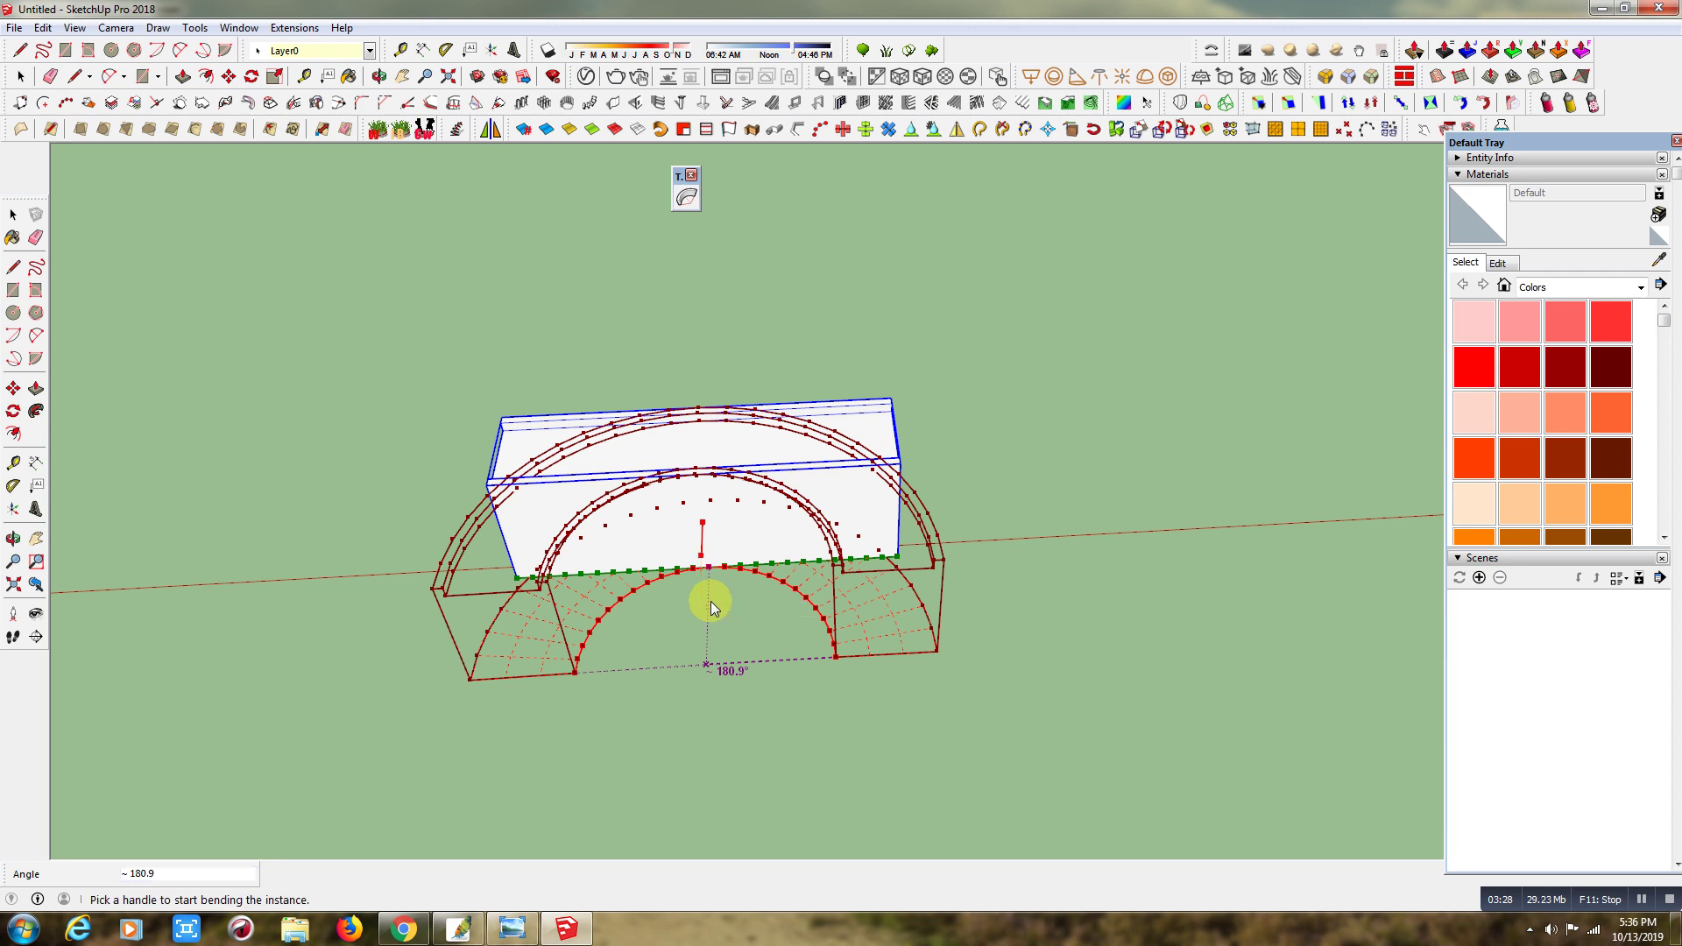
mouse_move(708, 604)
key(space)
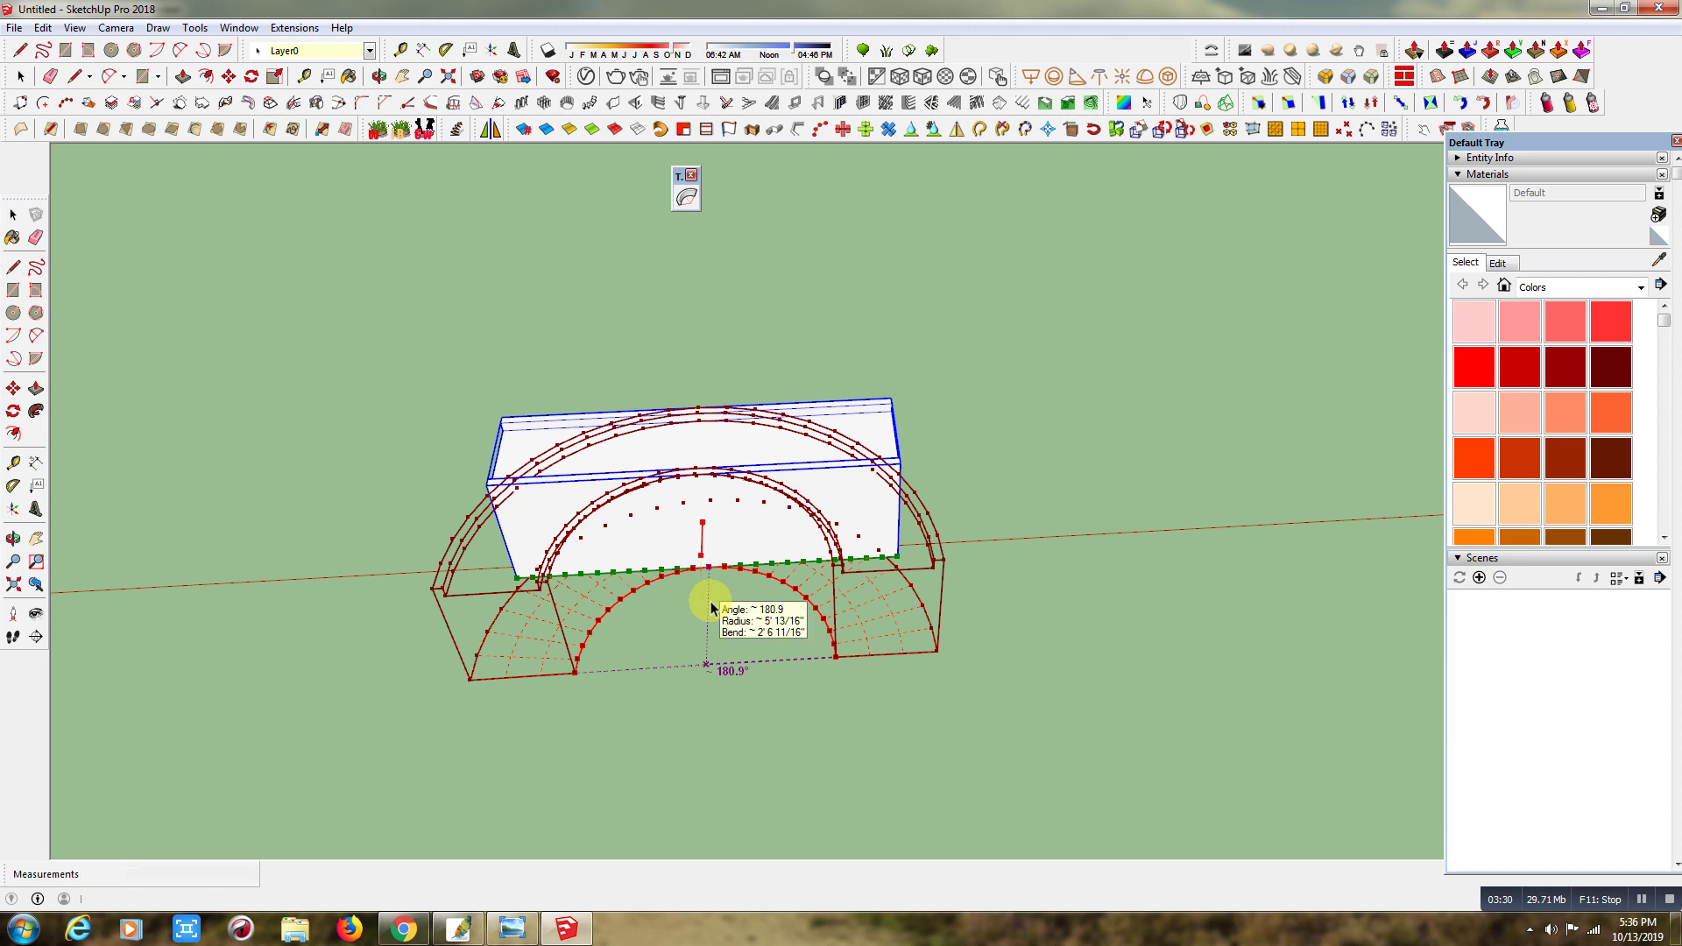
Deselect the arch and undo the bend to restore the straight box.
click(634, 355)
scroll(458, 470, down, 2)
scroll(744, 593, up, 2)
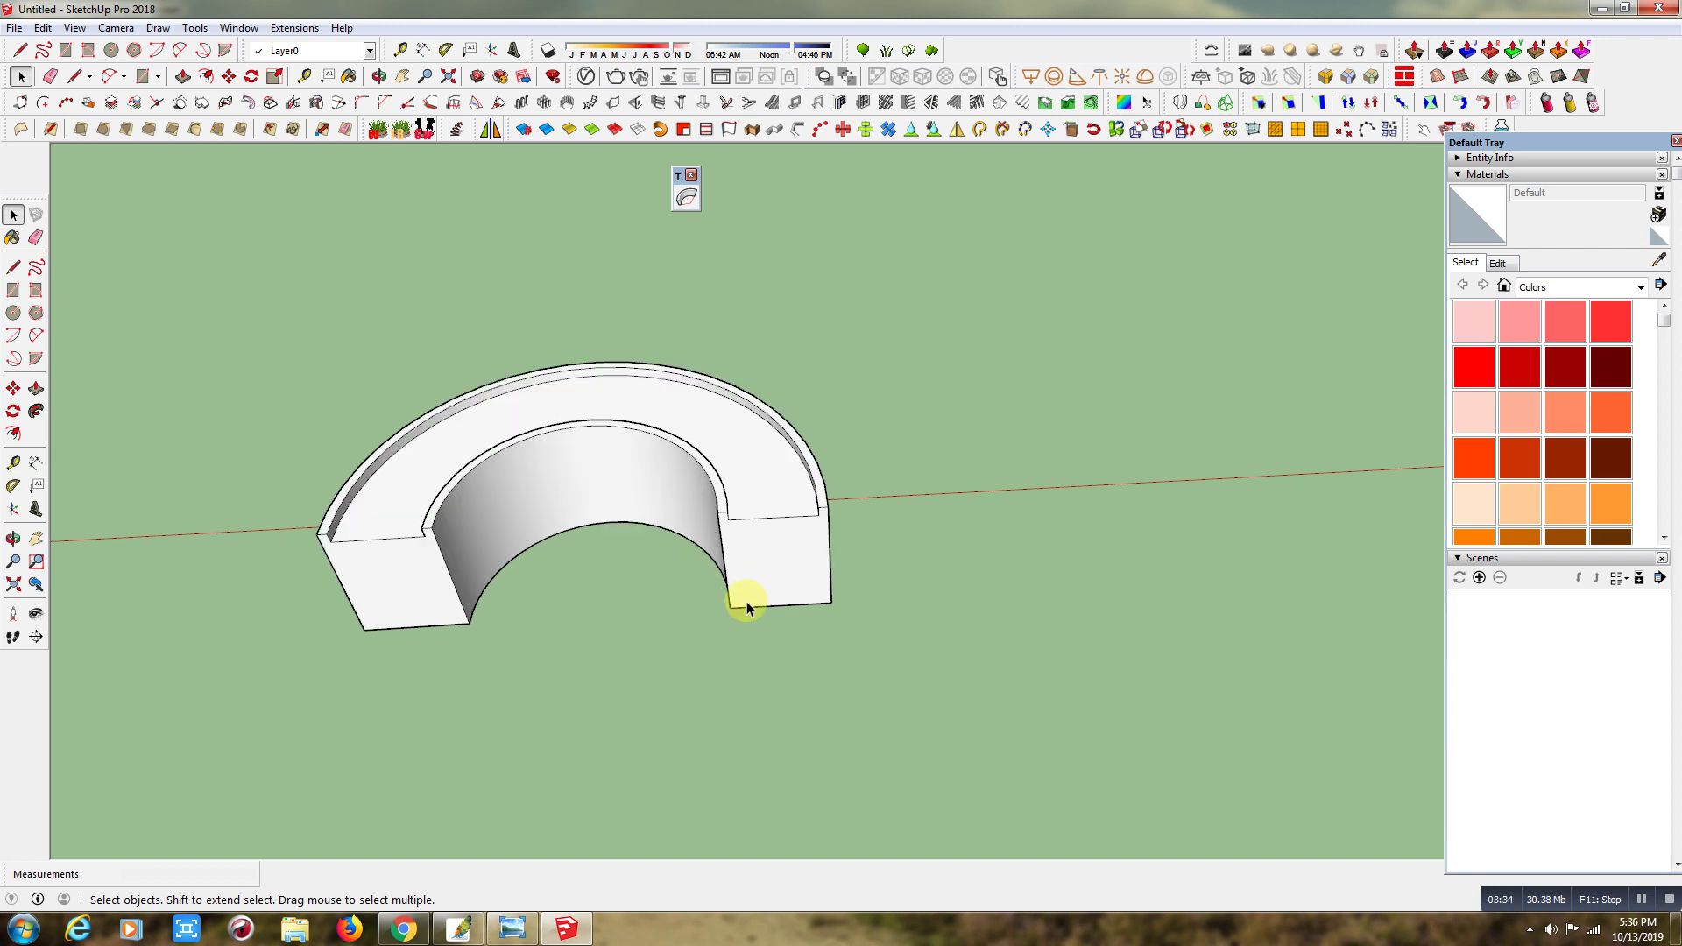
key(ctrl+z)
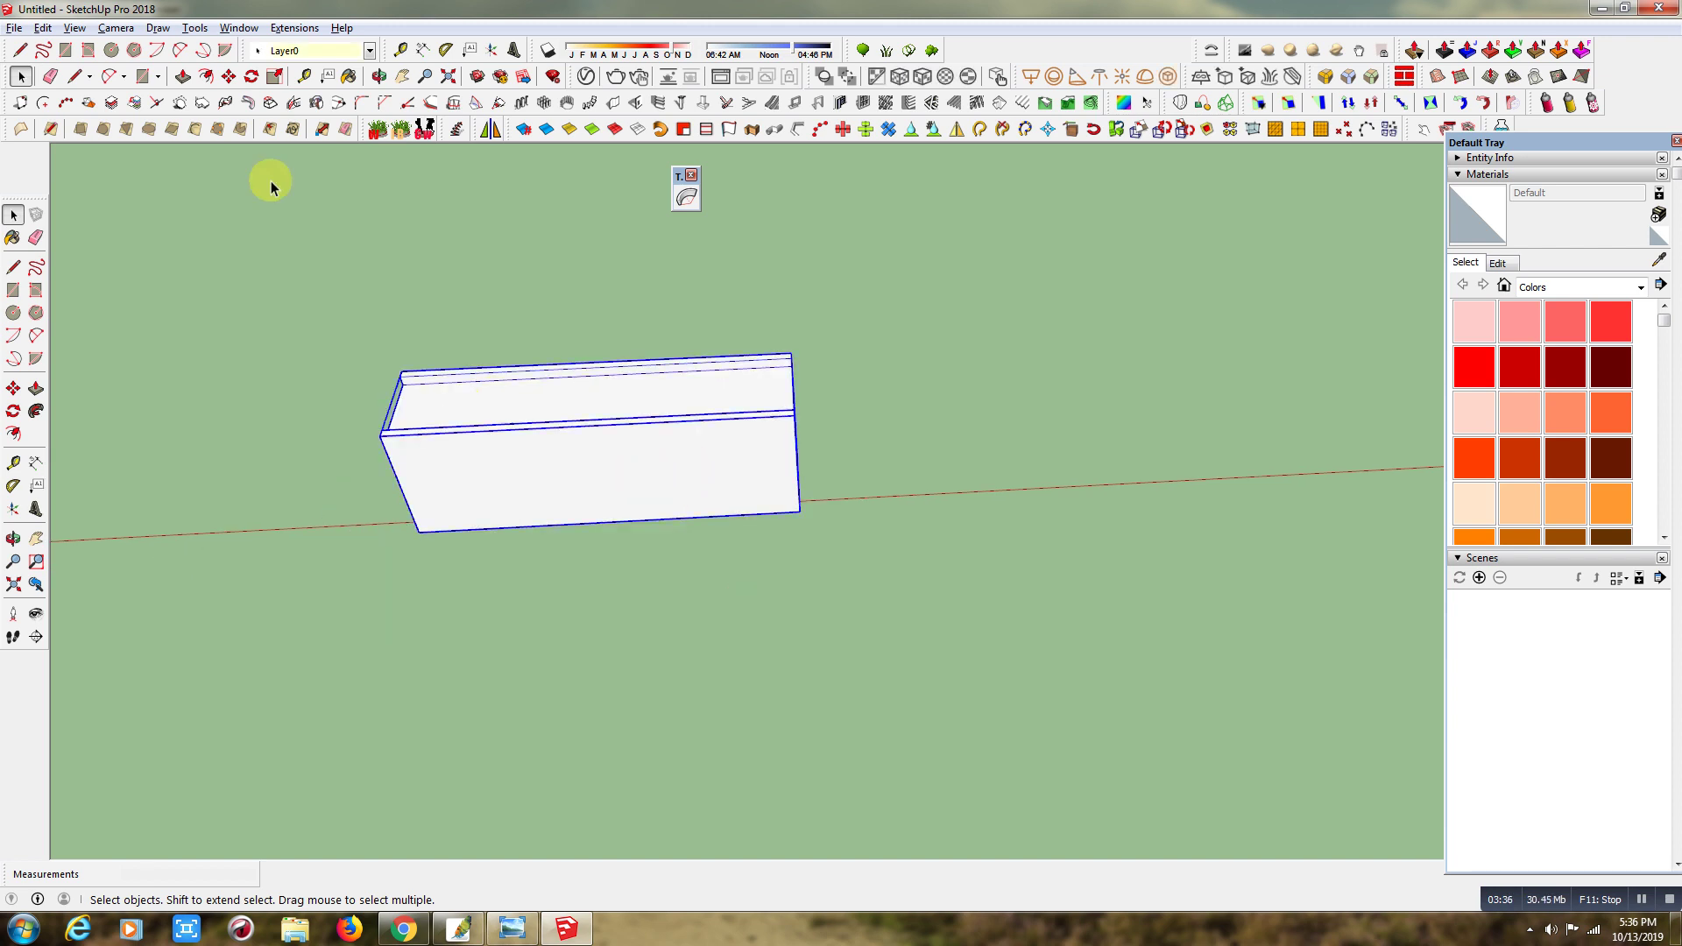
Copy the straight box to the right along the axis.
click(228, 76)
scroll(271, 489, down, 2)
click(449, 581)
key(ctrl)
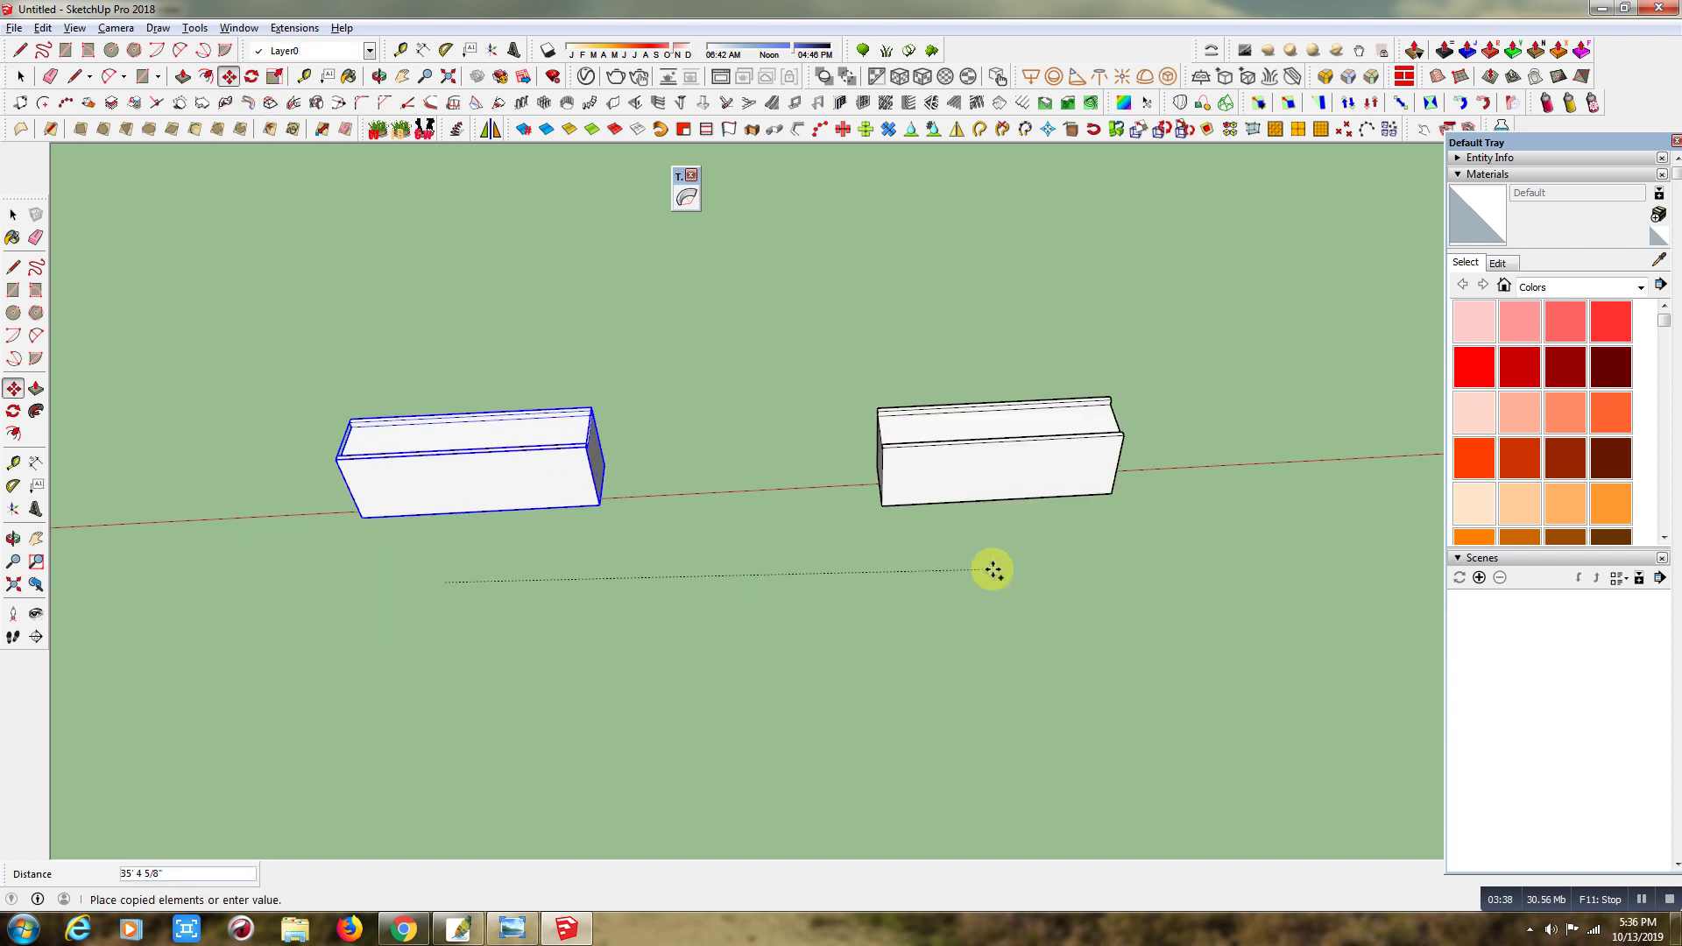
click(956, 547)
scroll(1034, 451, up, 2)
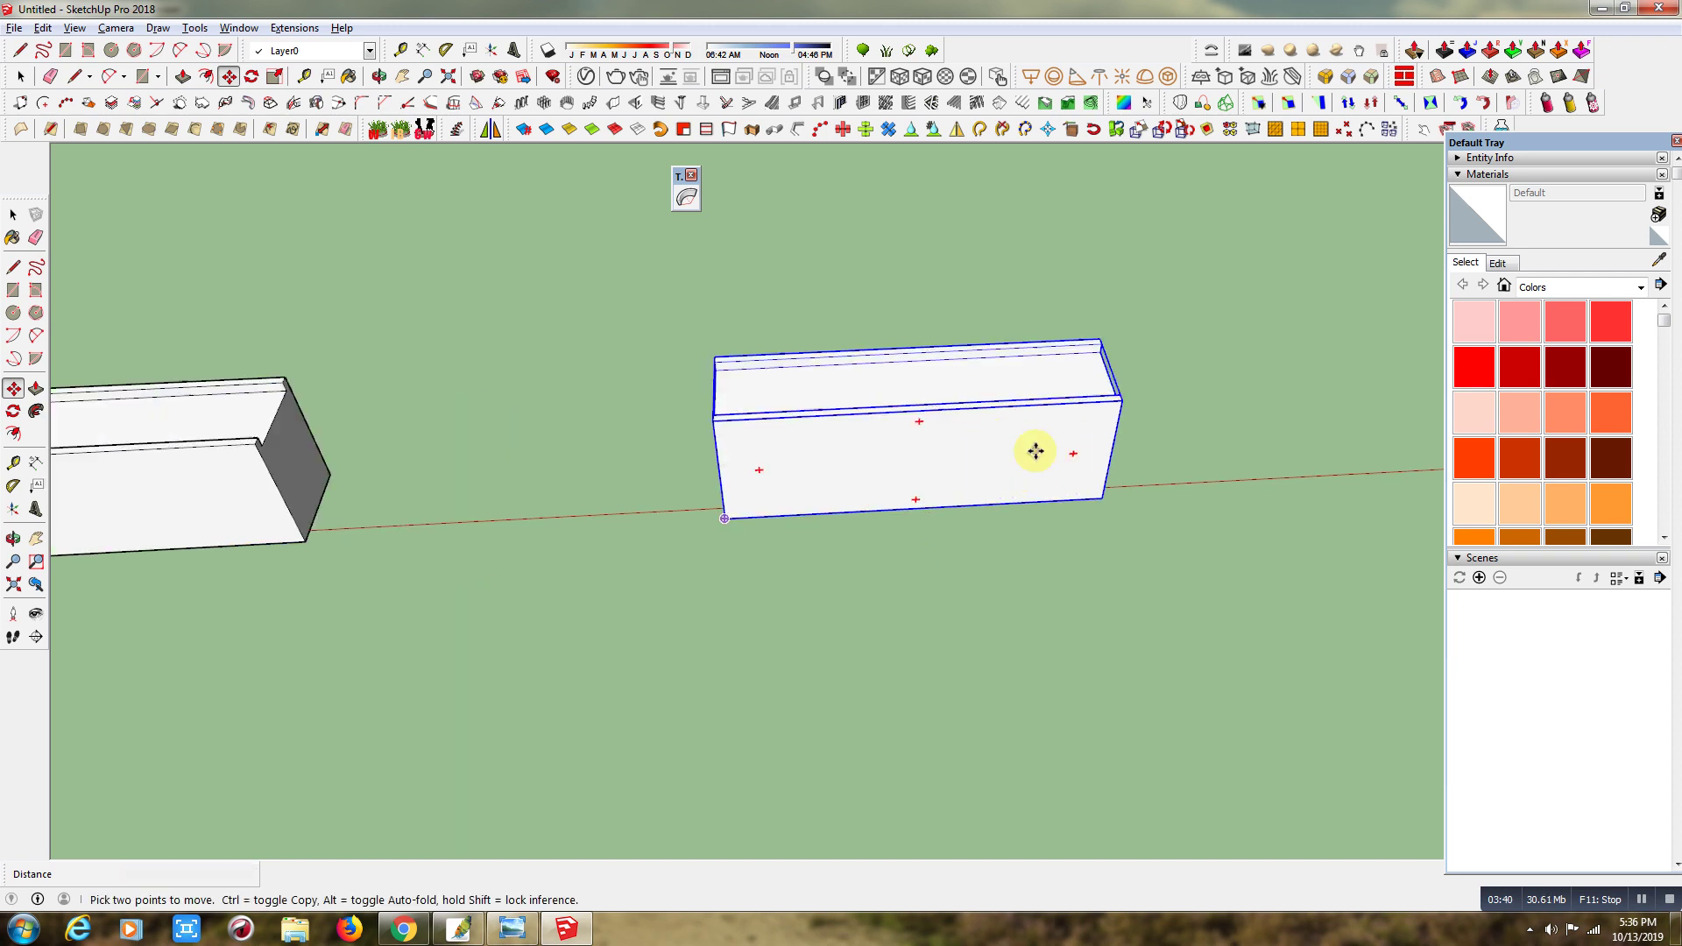
scroll(1033, 451, up, 2)
scroll(1034, 451, up, 2)
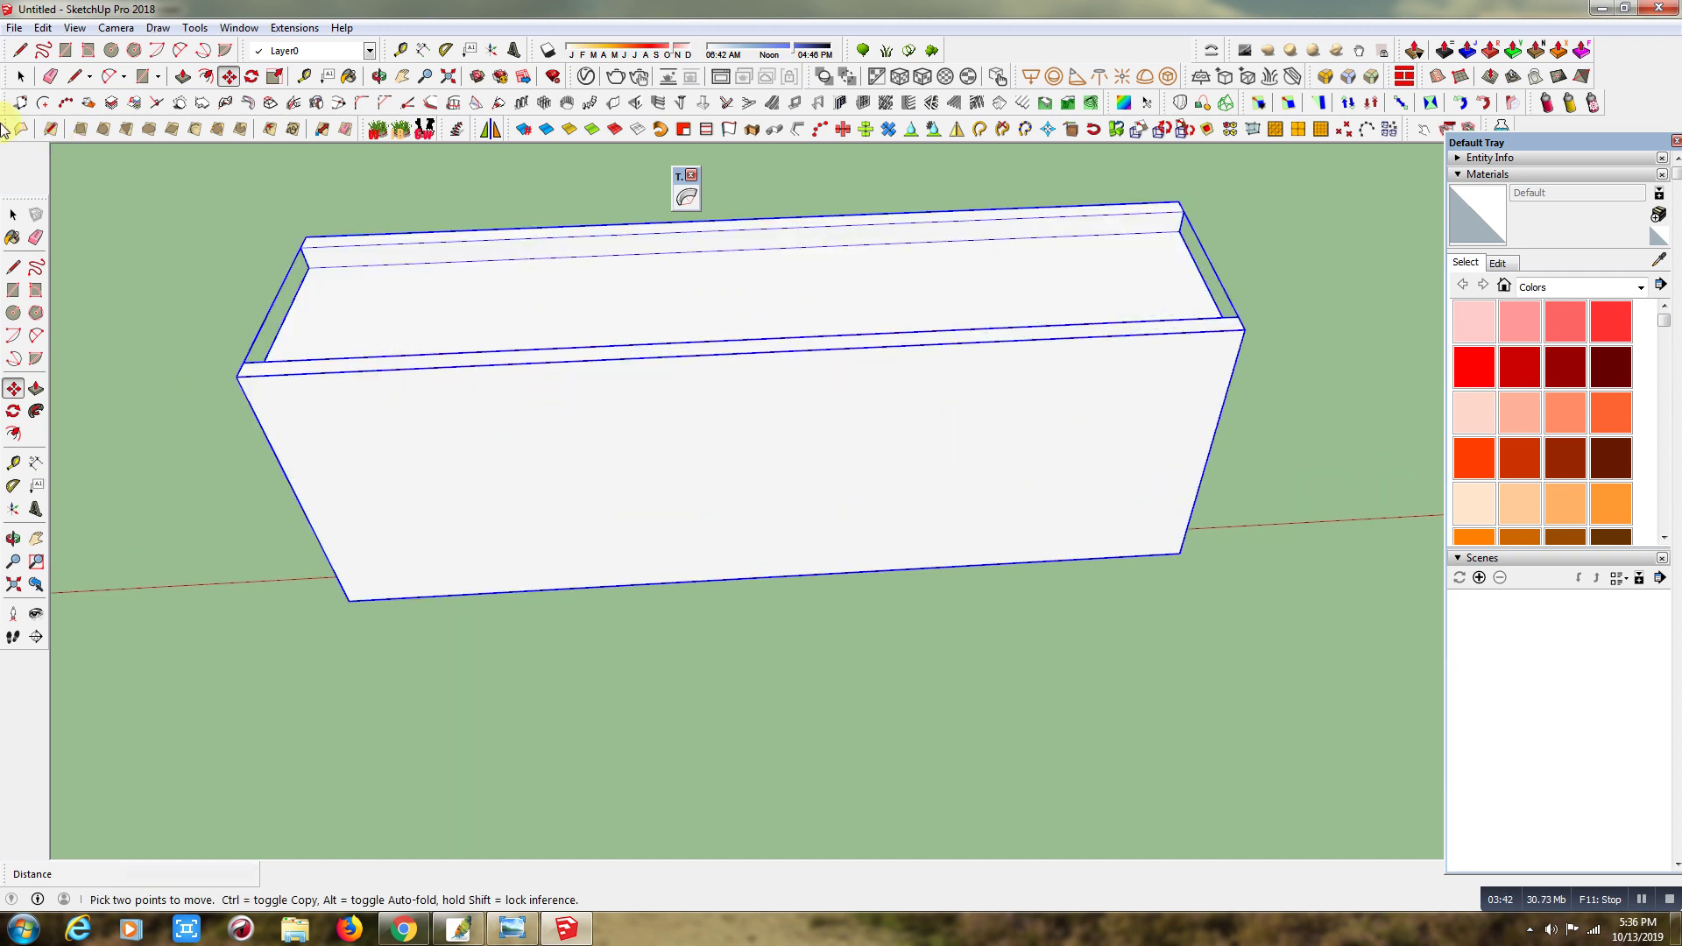
Inside the copied box's group, push the back and front ledges down flat.
click(21, 76)
double_click(600, 330)
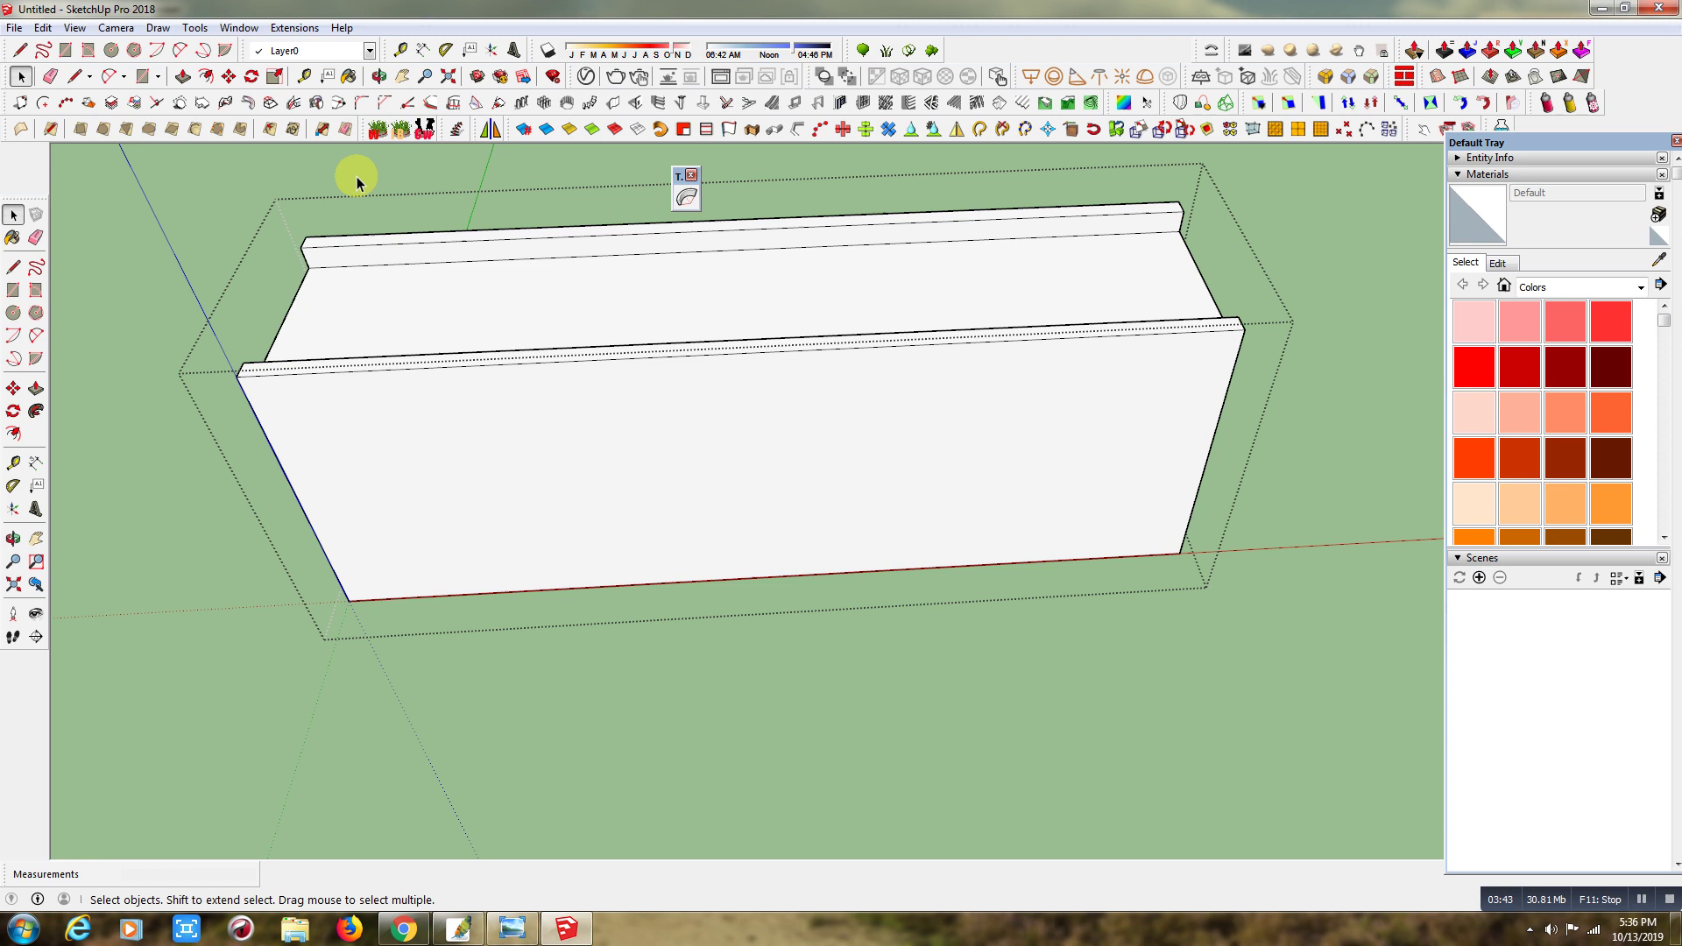
click(183, 76)
drag(432, 236, 477, 282)
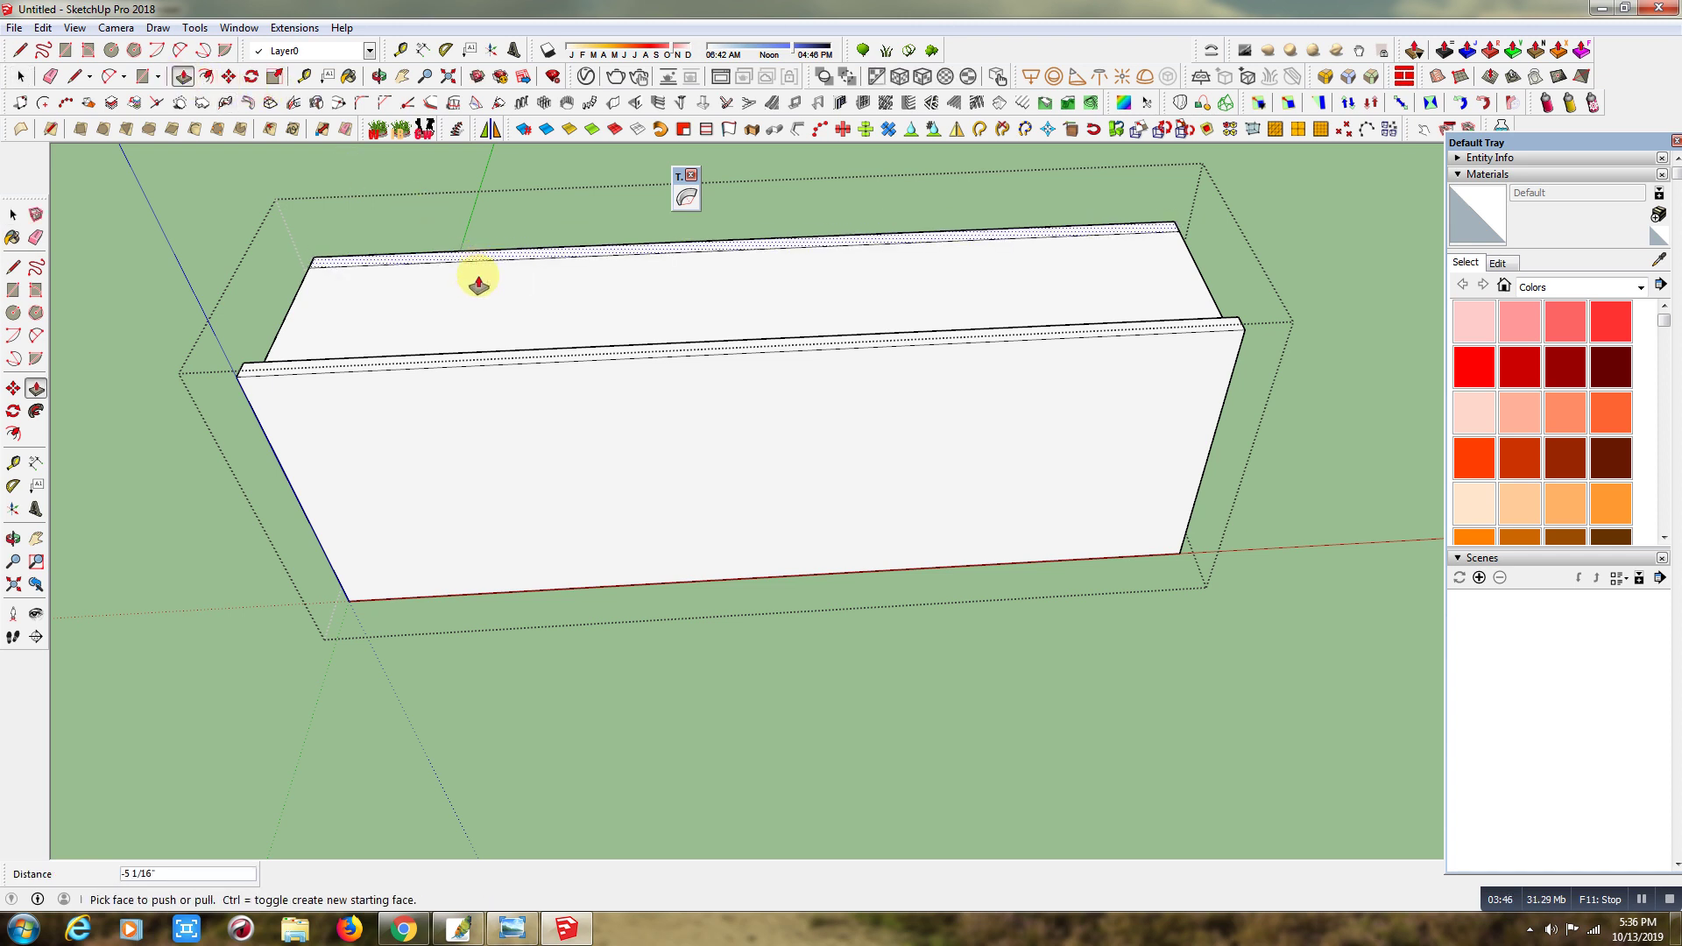
drag(526, 359, 824, 331)
click(827, 333)
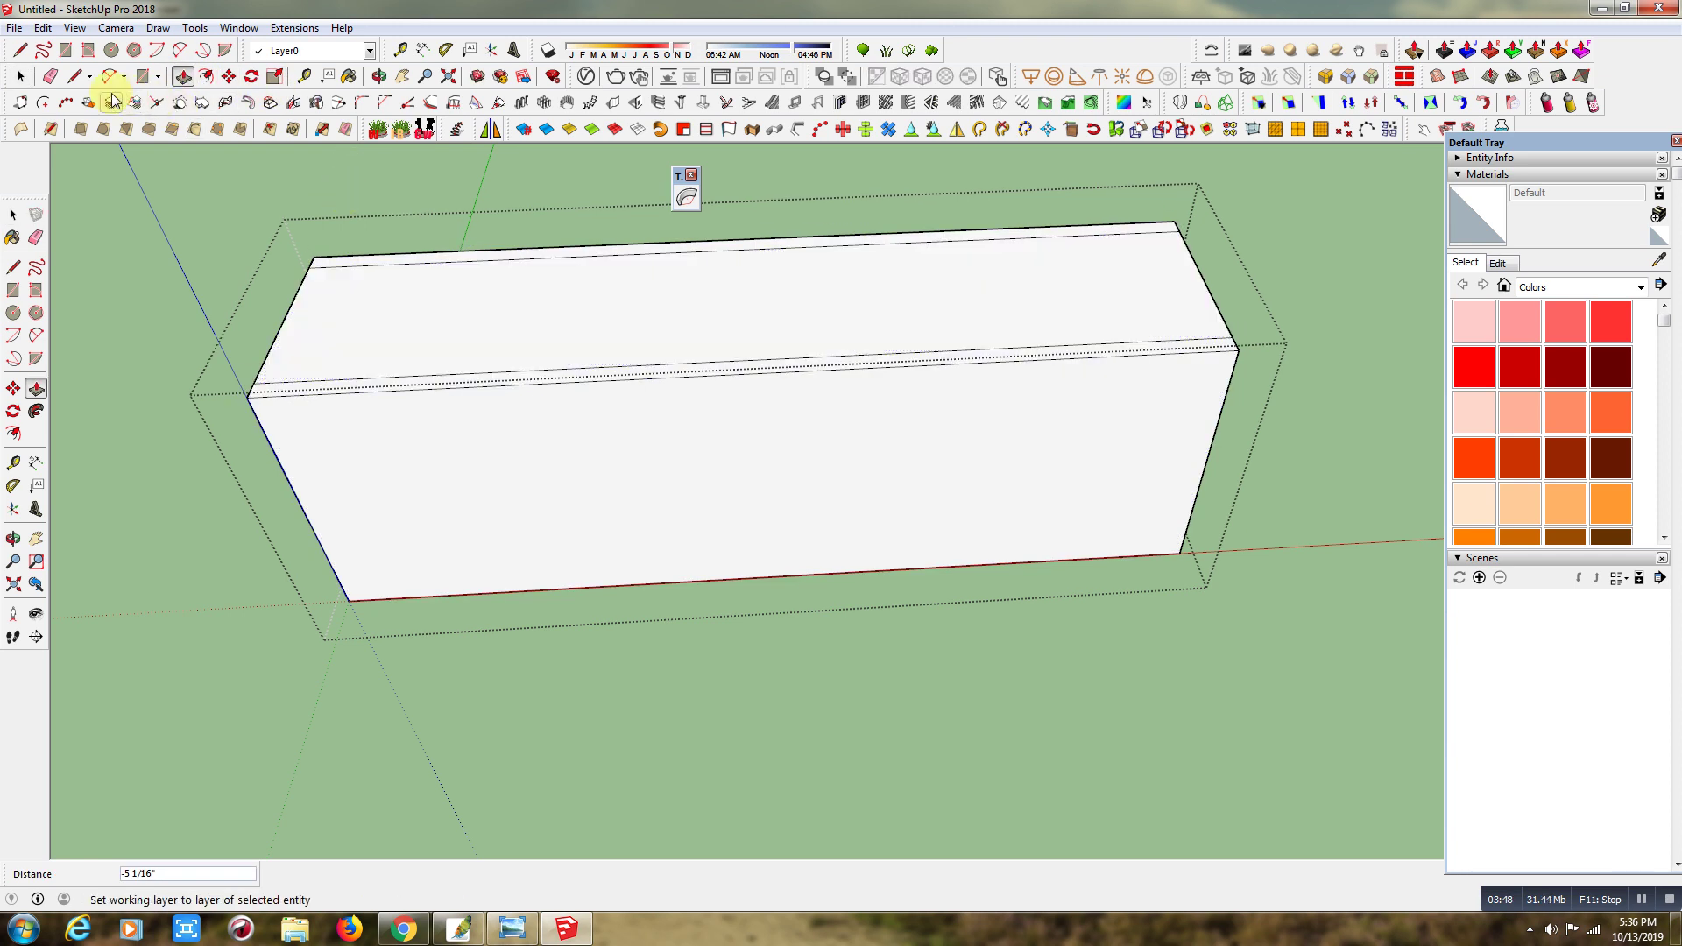
Draw a corner-to-corner diagonal, erase leftover lines, and push the front triangle in to form a wedge.
click(75, 76)
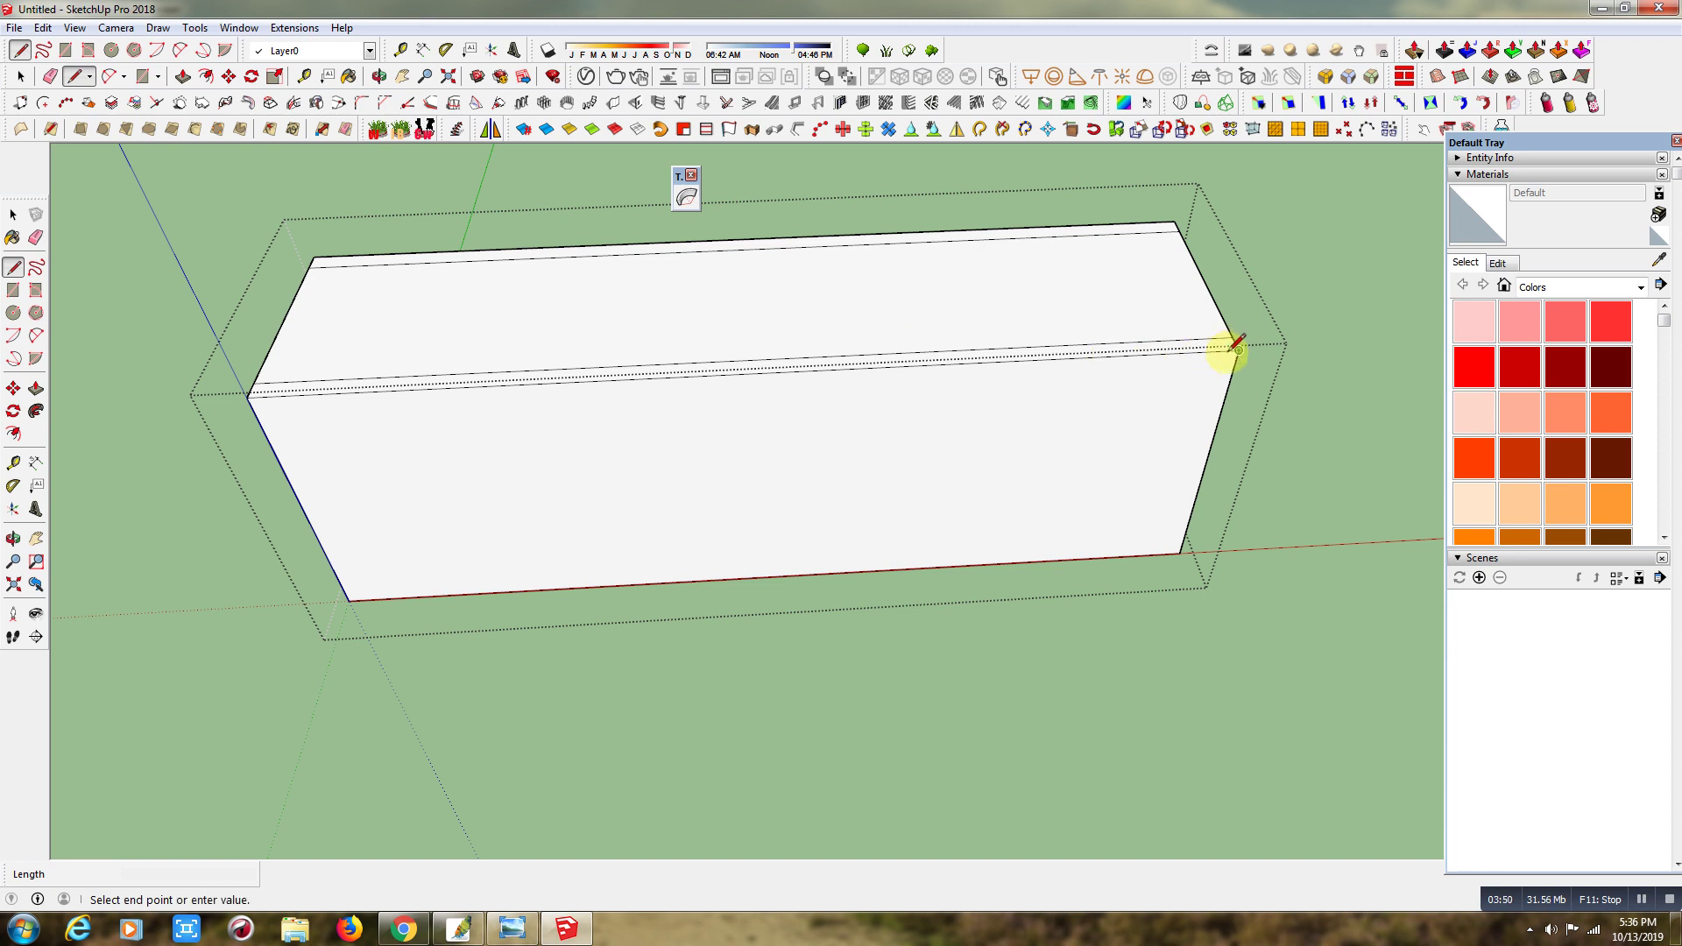
click(354, 600)
click(50, 76)
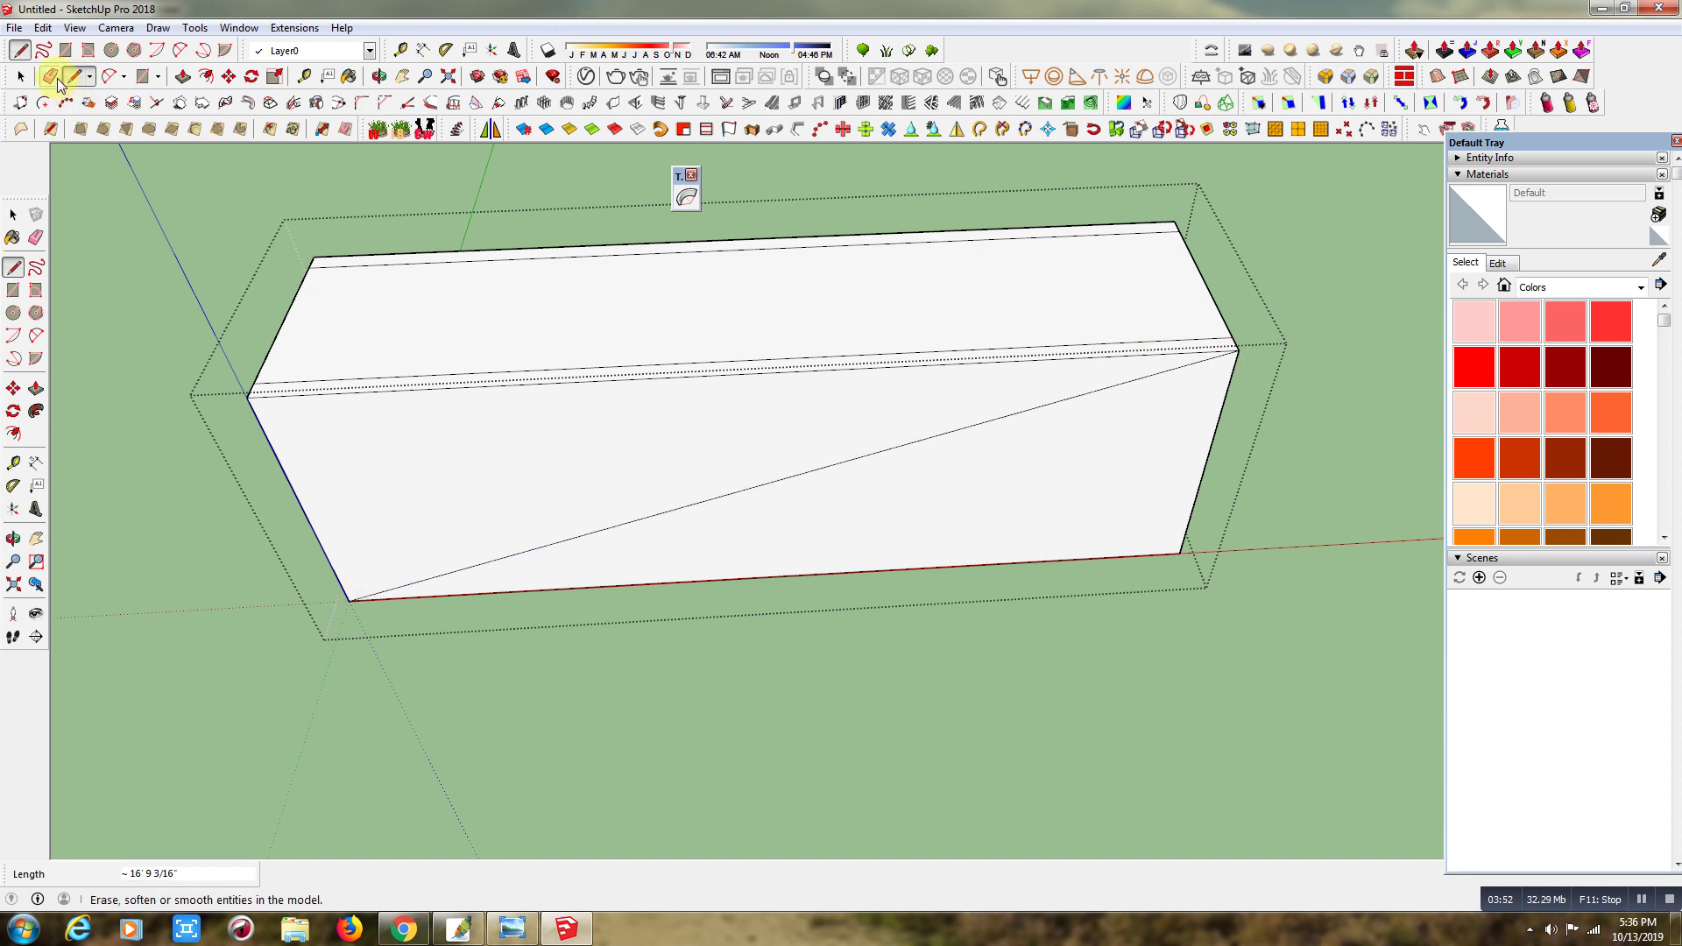
click(480, 377)
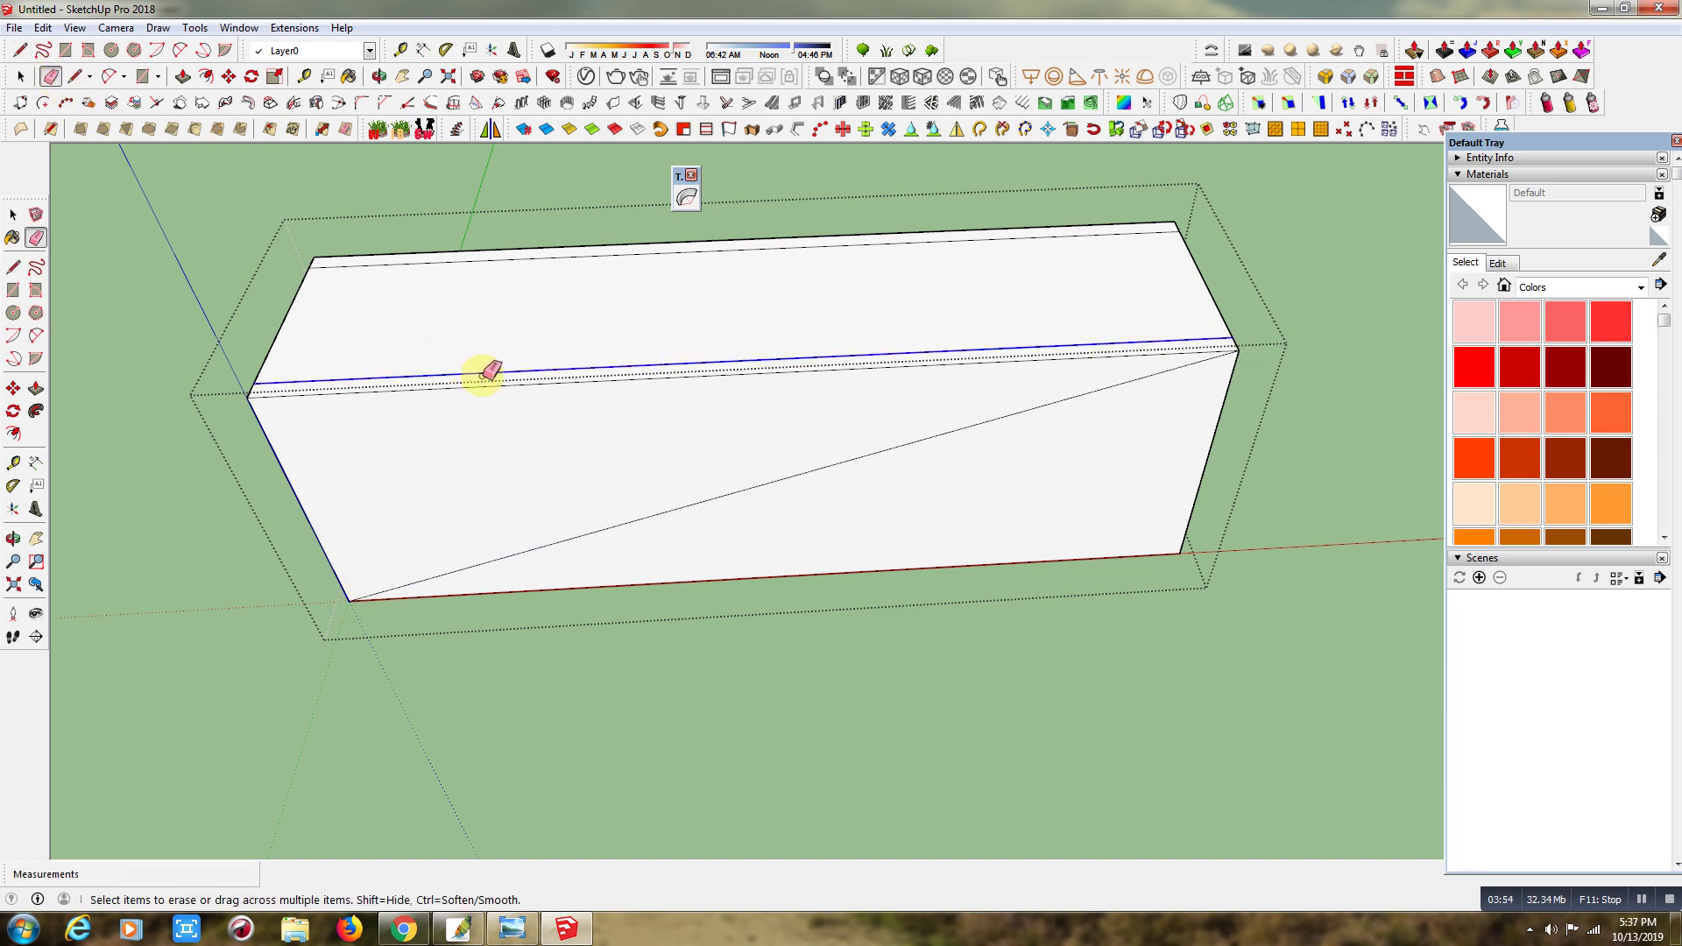
click(538, 254)
click(182, 76)
drag(713, 421, 1012, 232)
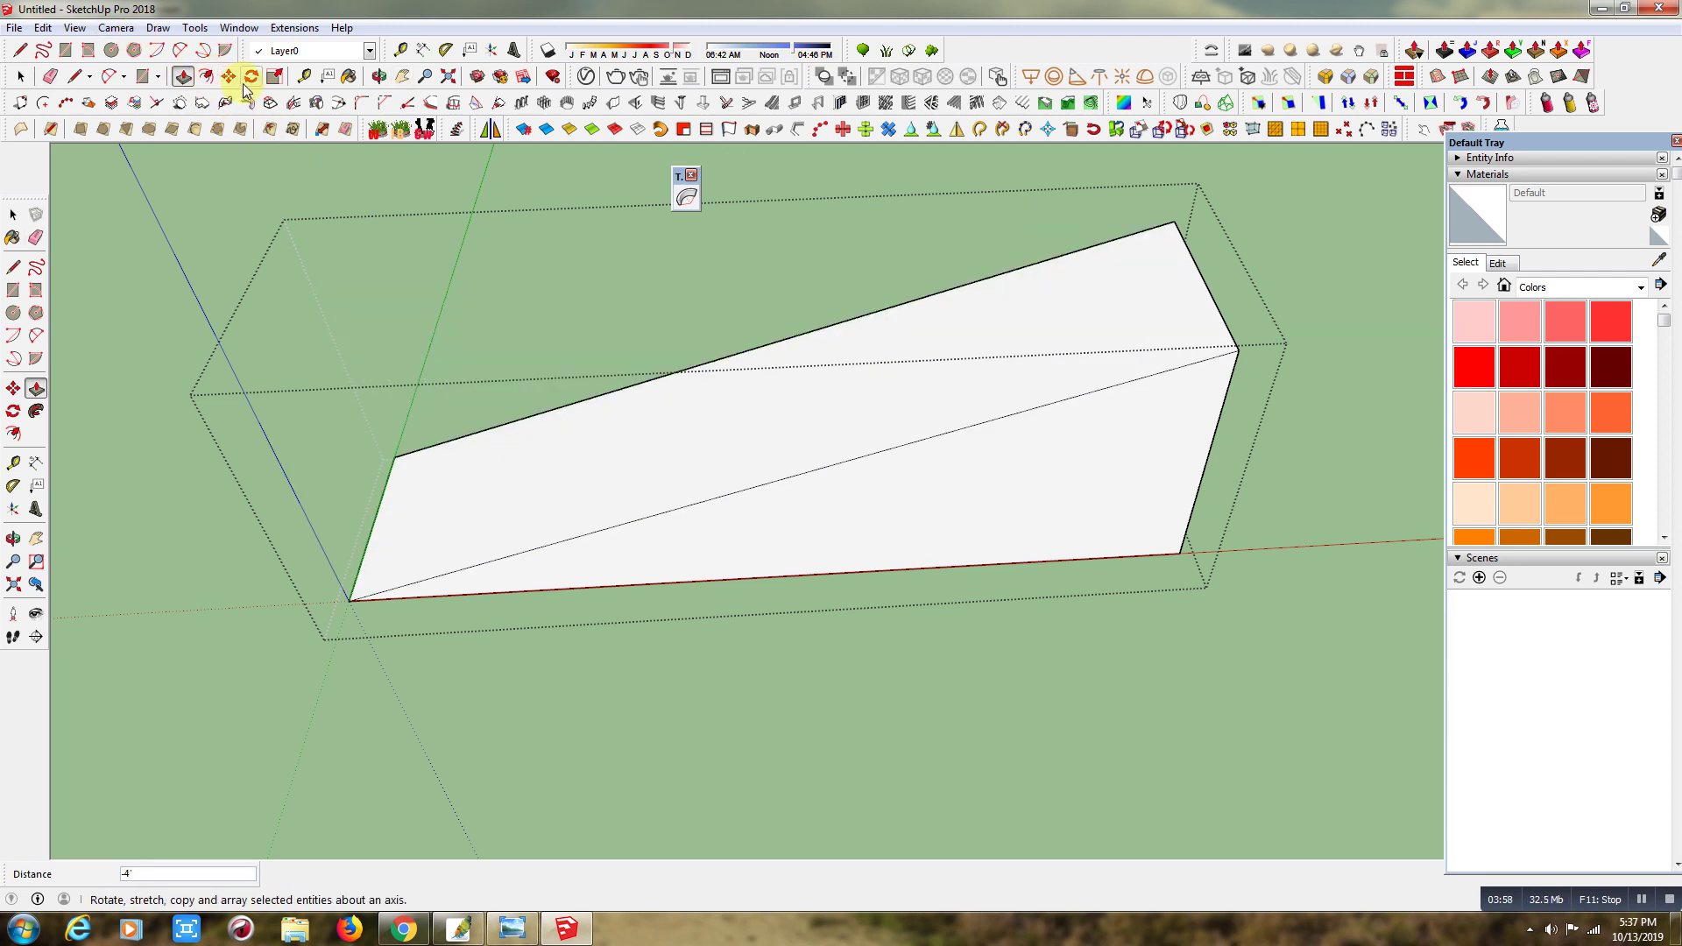
Offset an inset outline onto the wedge's sloped top face.
click(205, 76)
click(1118, 313)
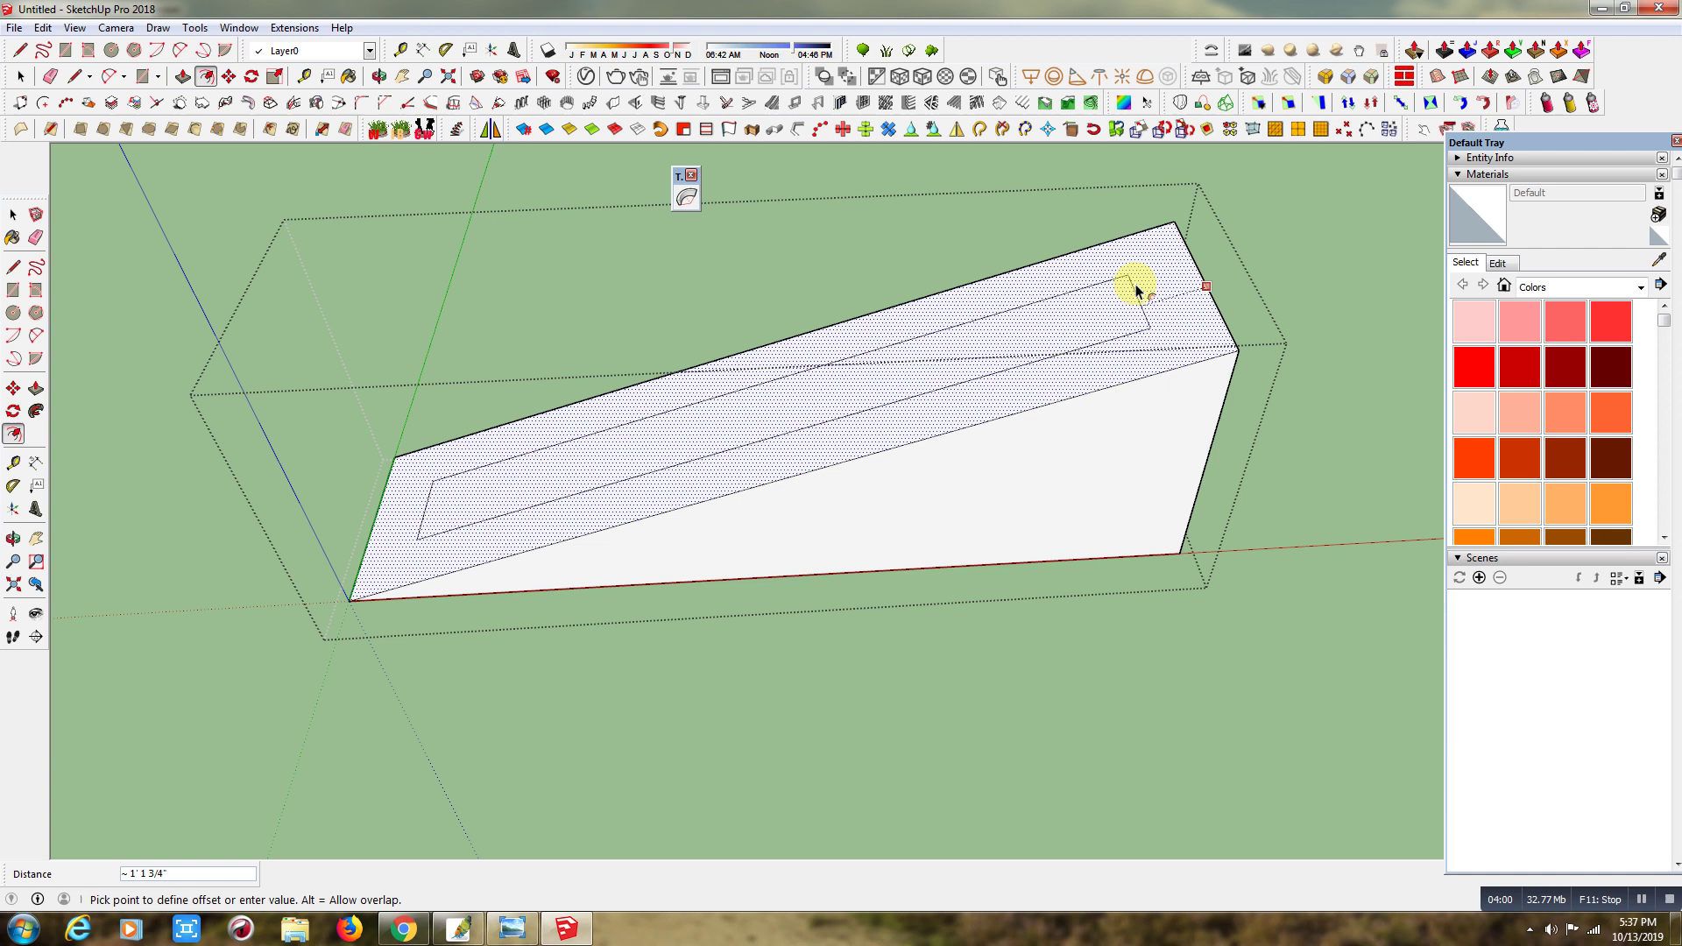
click(1162, 233)
Draw short lines from the top face's corners to divide the end rims.
click(74, 77)
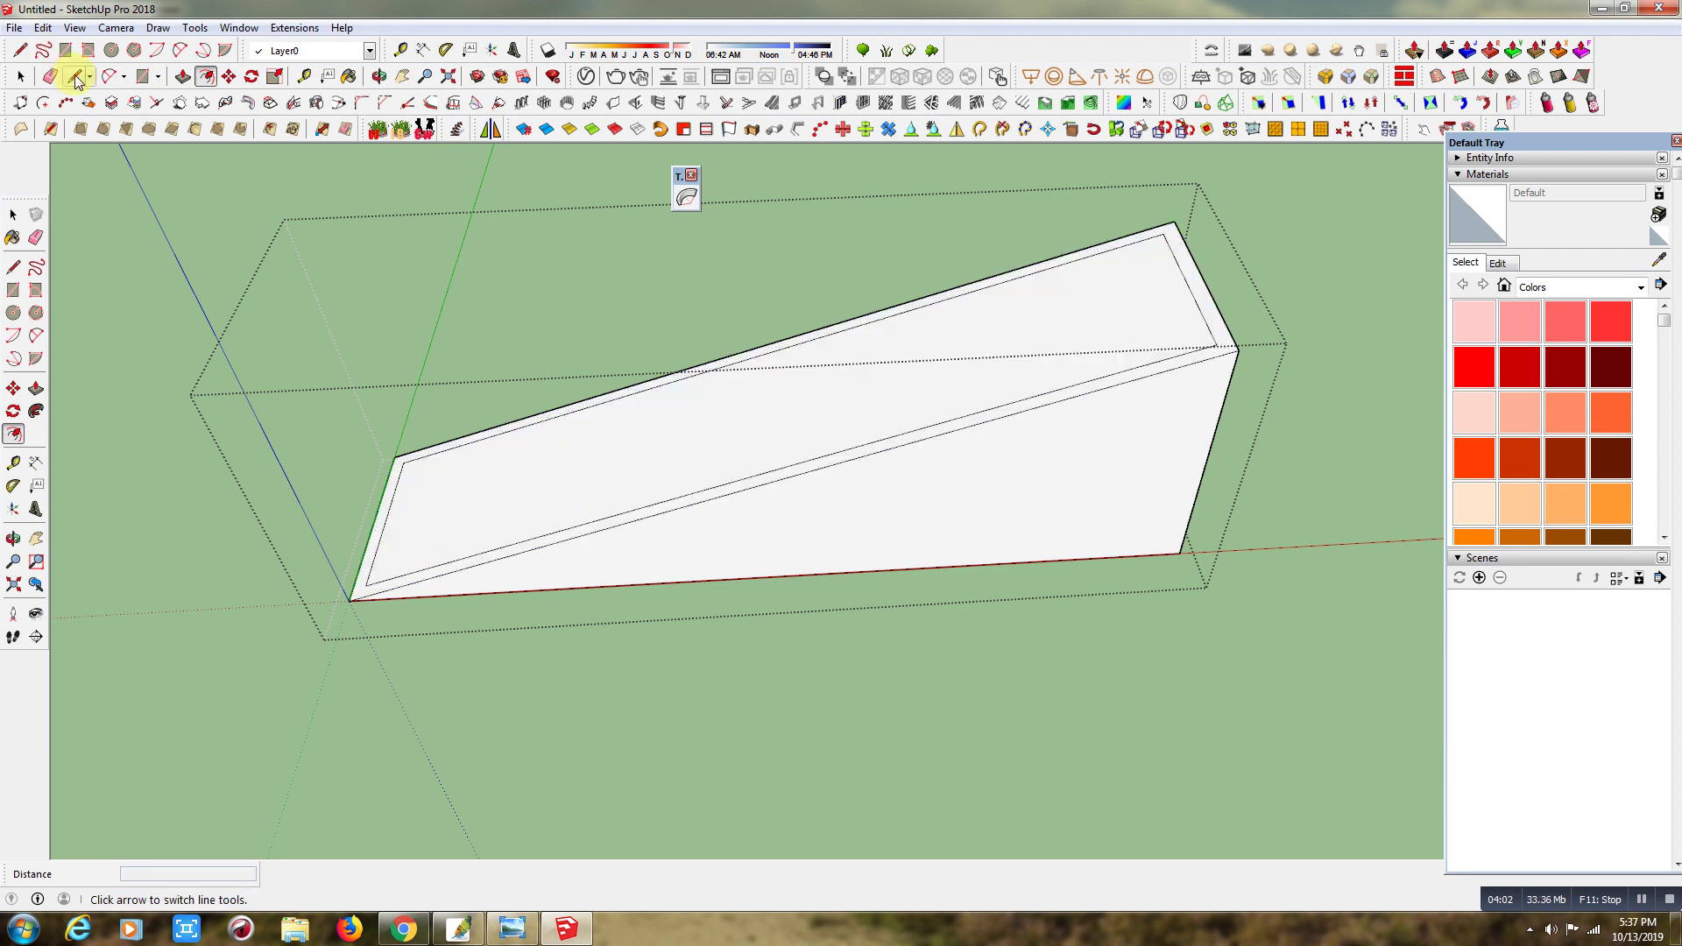
click(1163, 234)
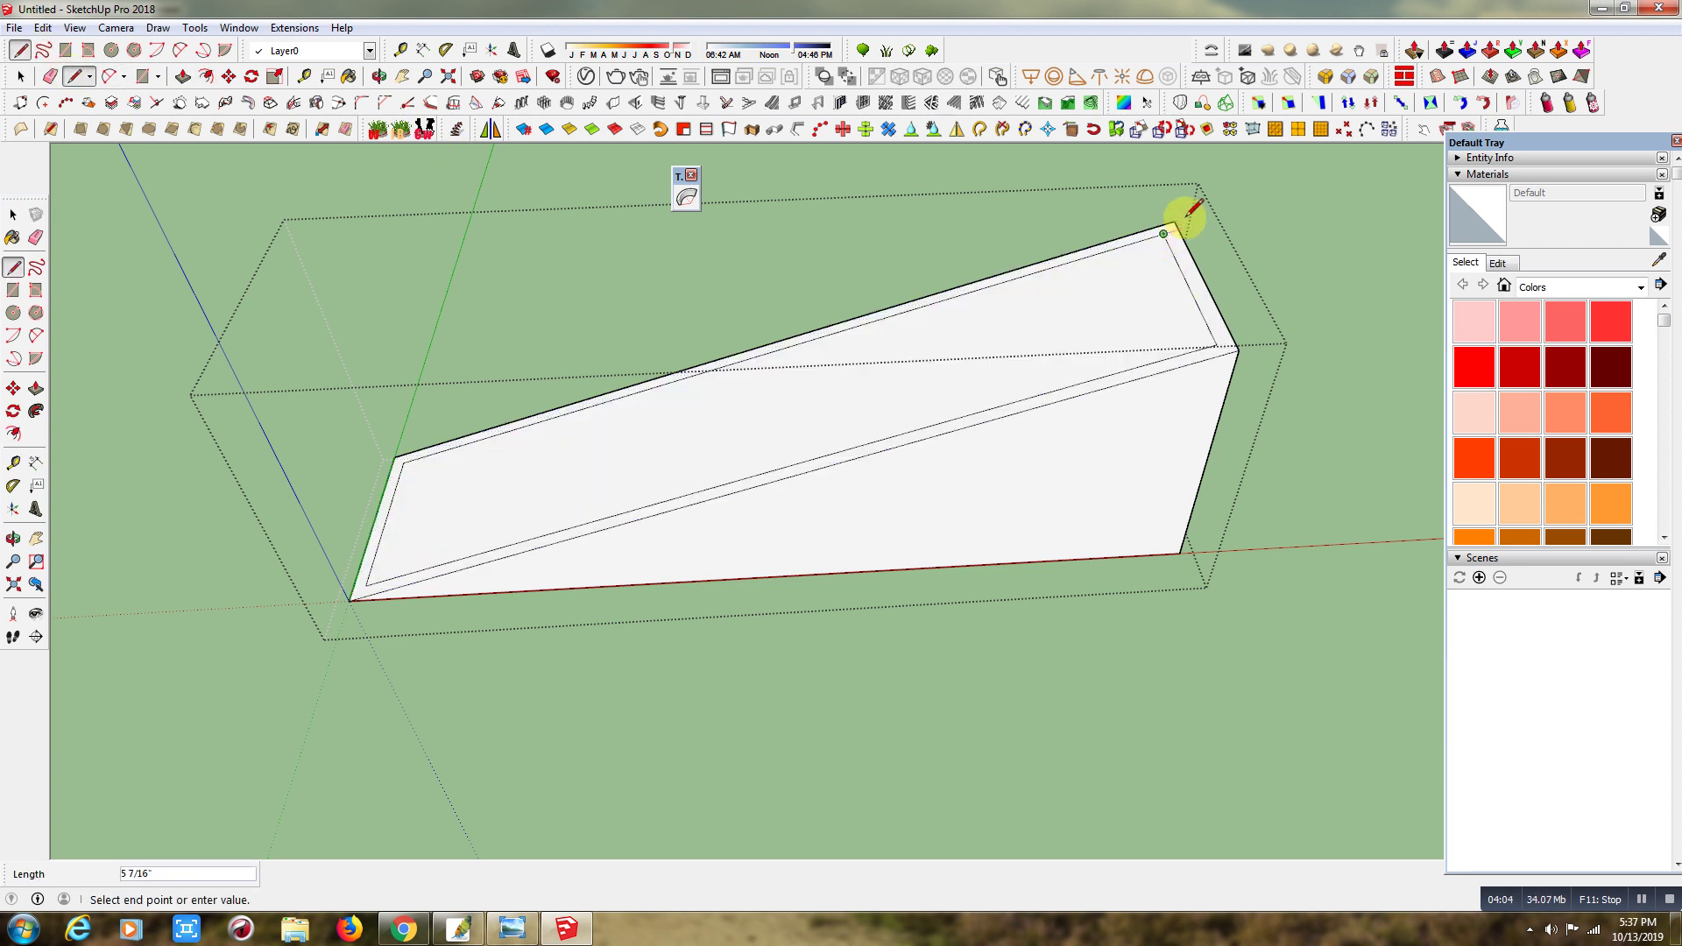
scroll(1179, 225, up, 1)
scroll(1178, 227, up, 1)
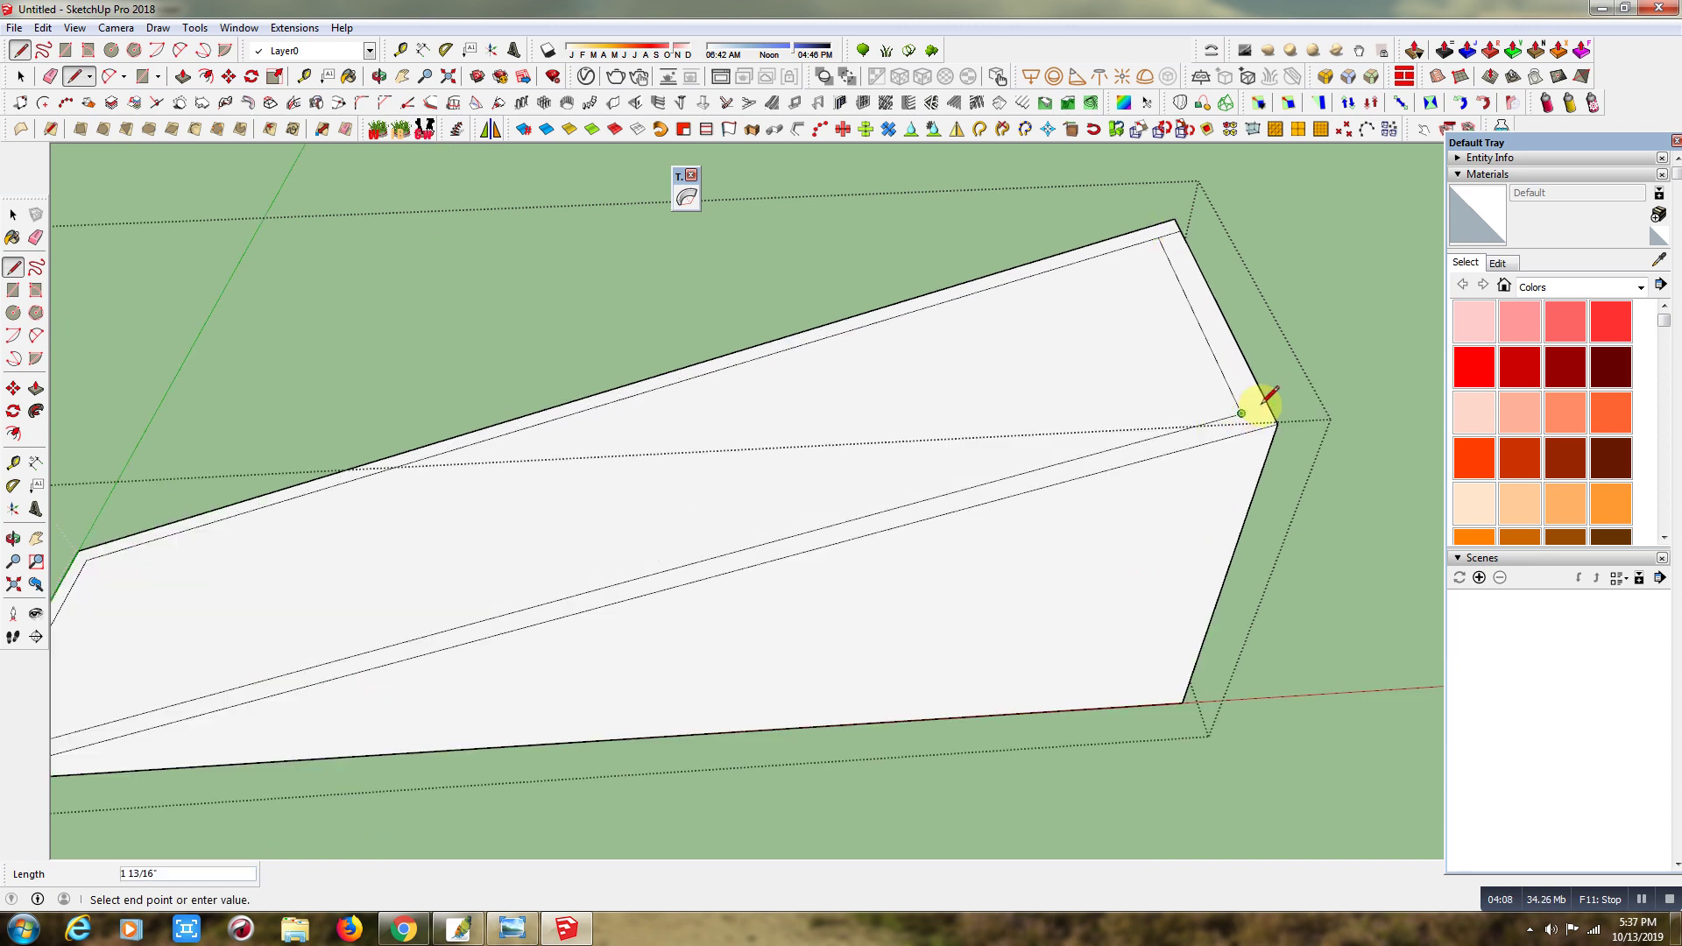
scroll(874, 464, down, 3)
scroll(284, 685, up, 3)
scroll(438, 665, up, 2)
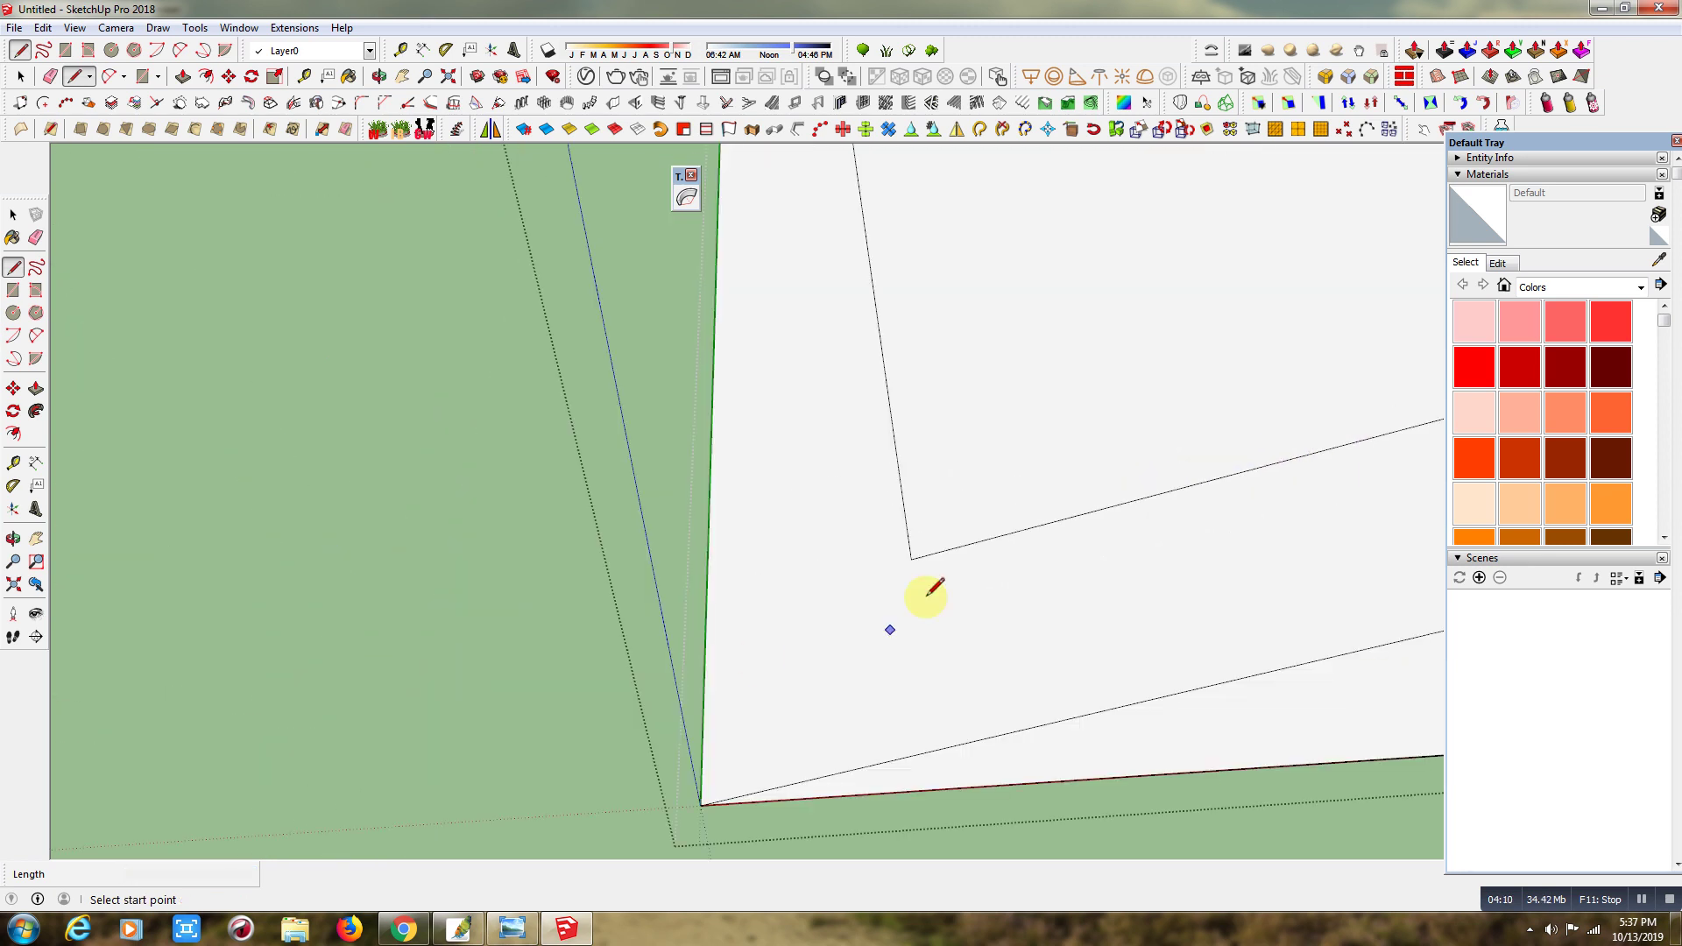
click(911, 558)
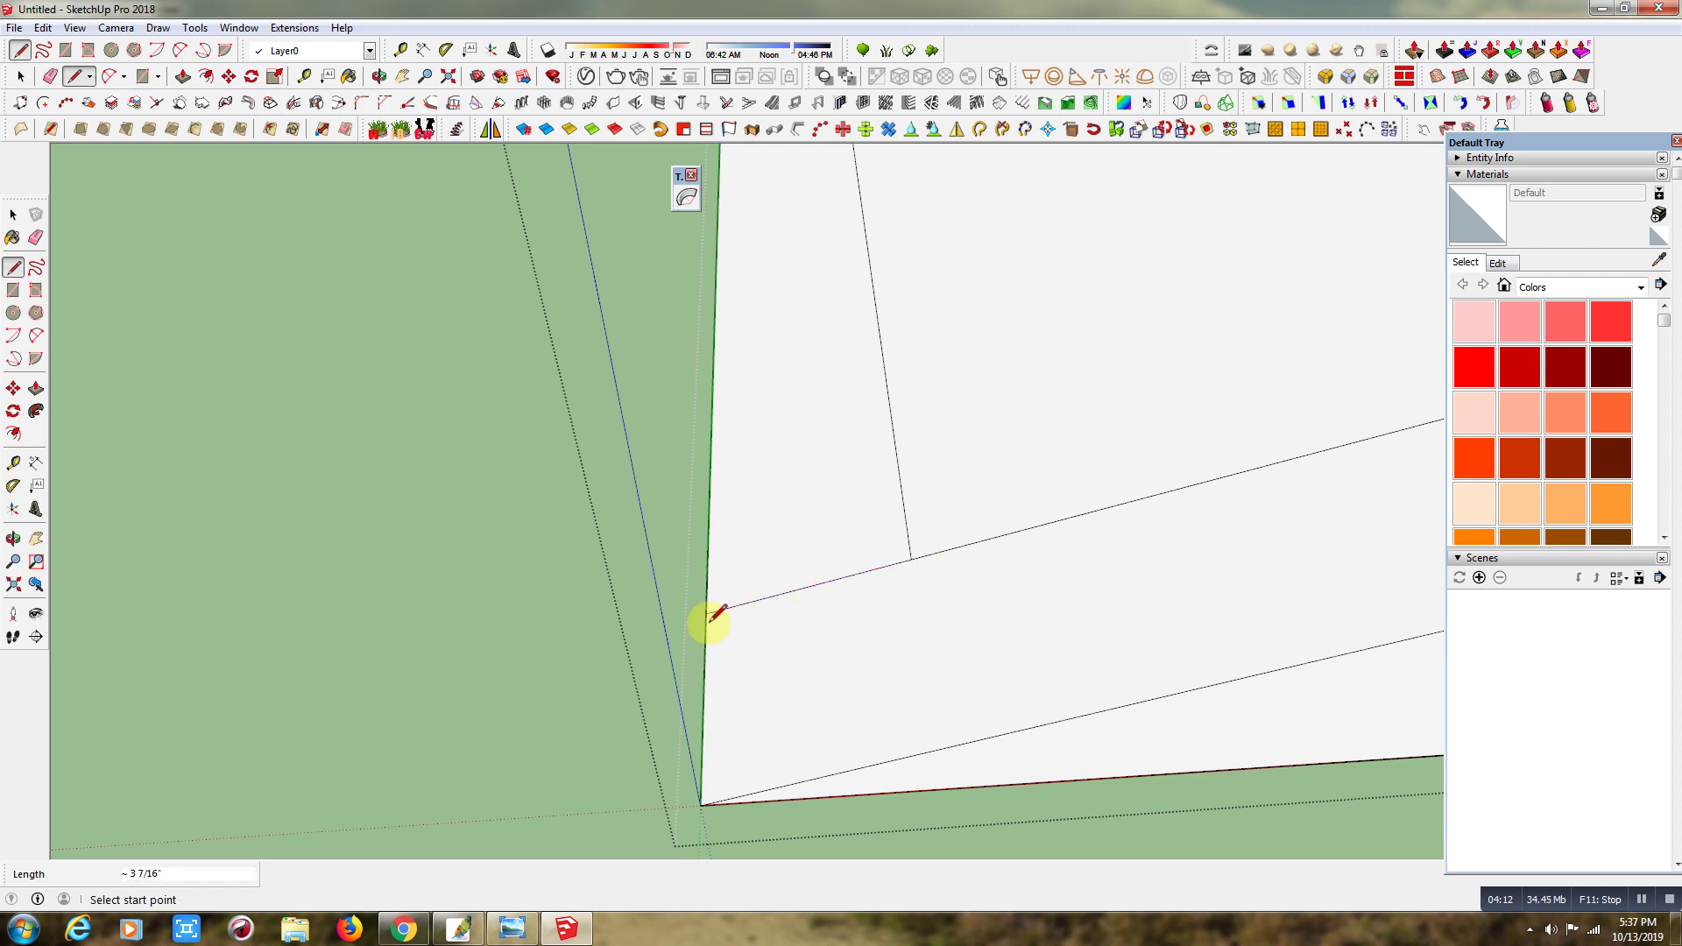
scroll(716, 611, down, 2)
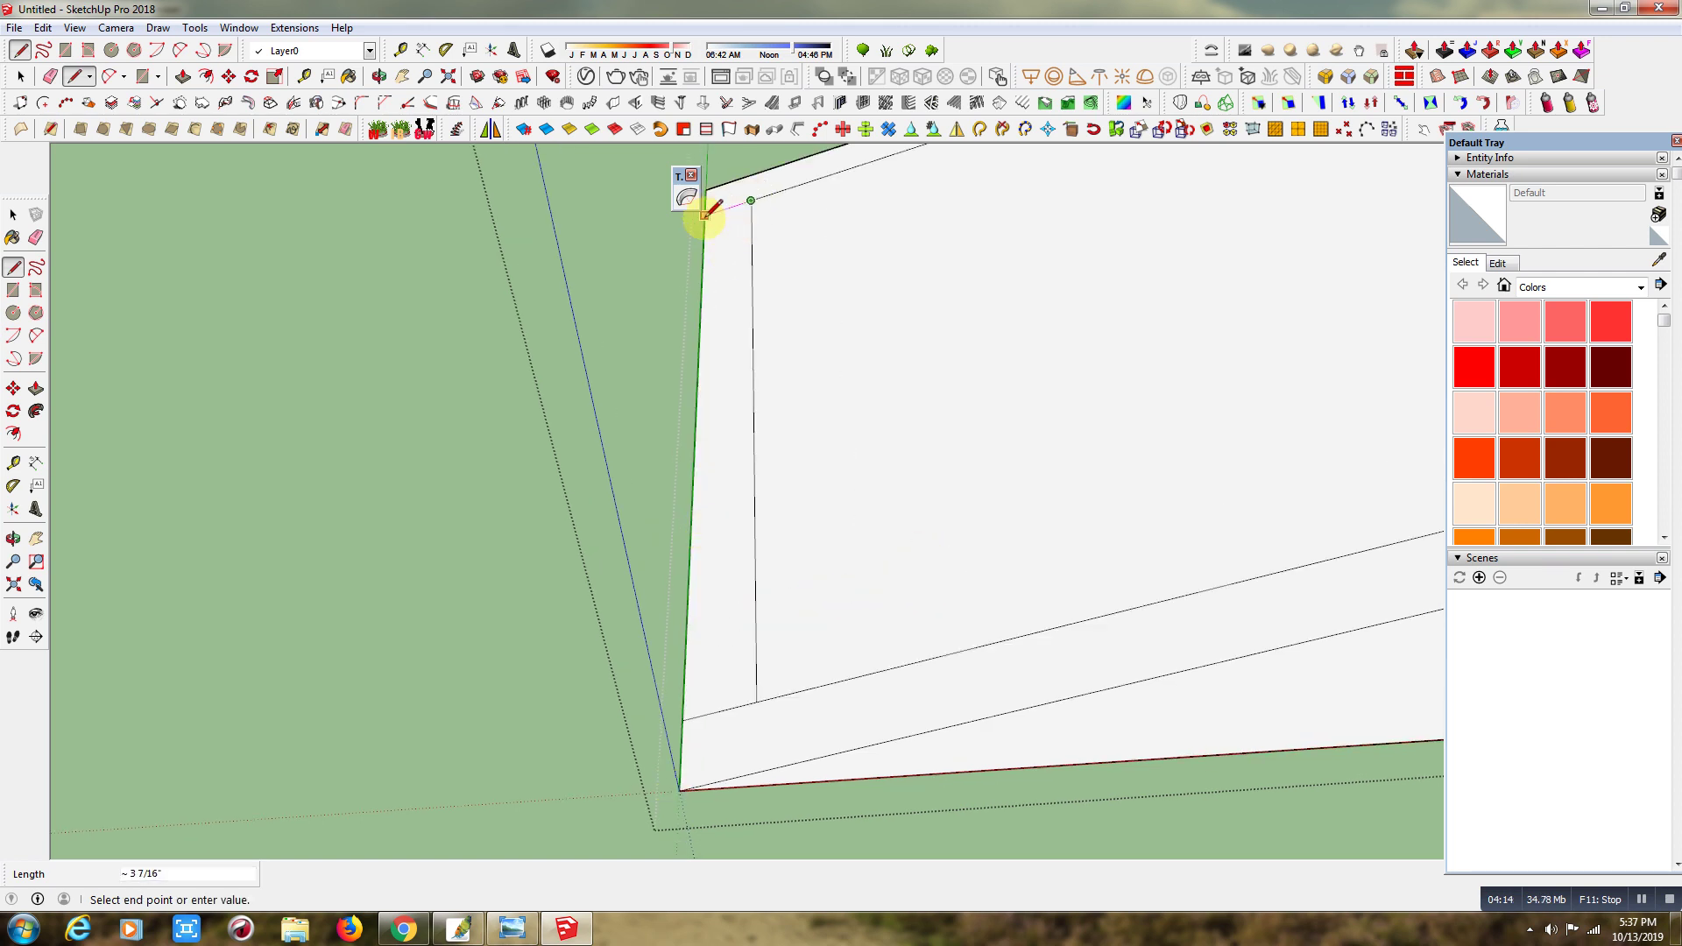
scroll(312, 670, down, 2)
scroll(311, 657, down, 2)
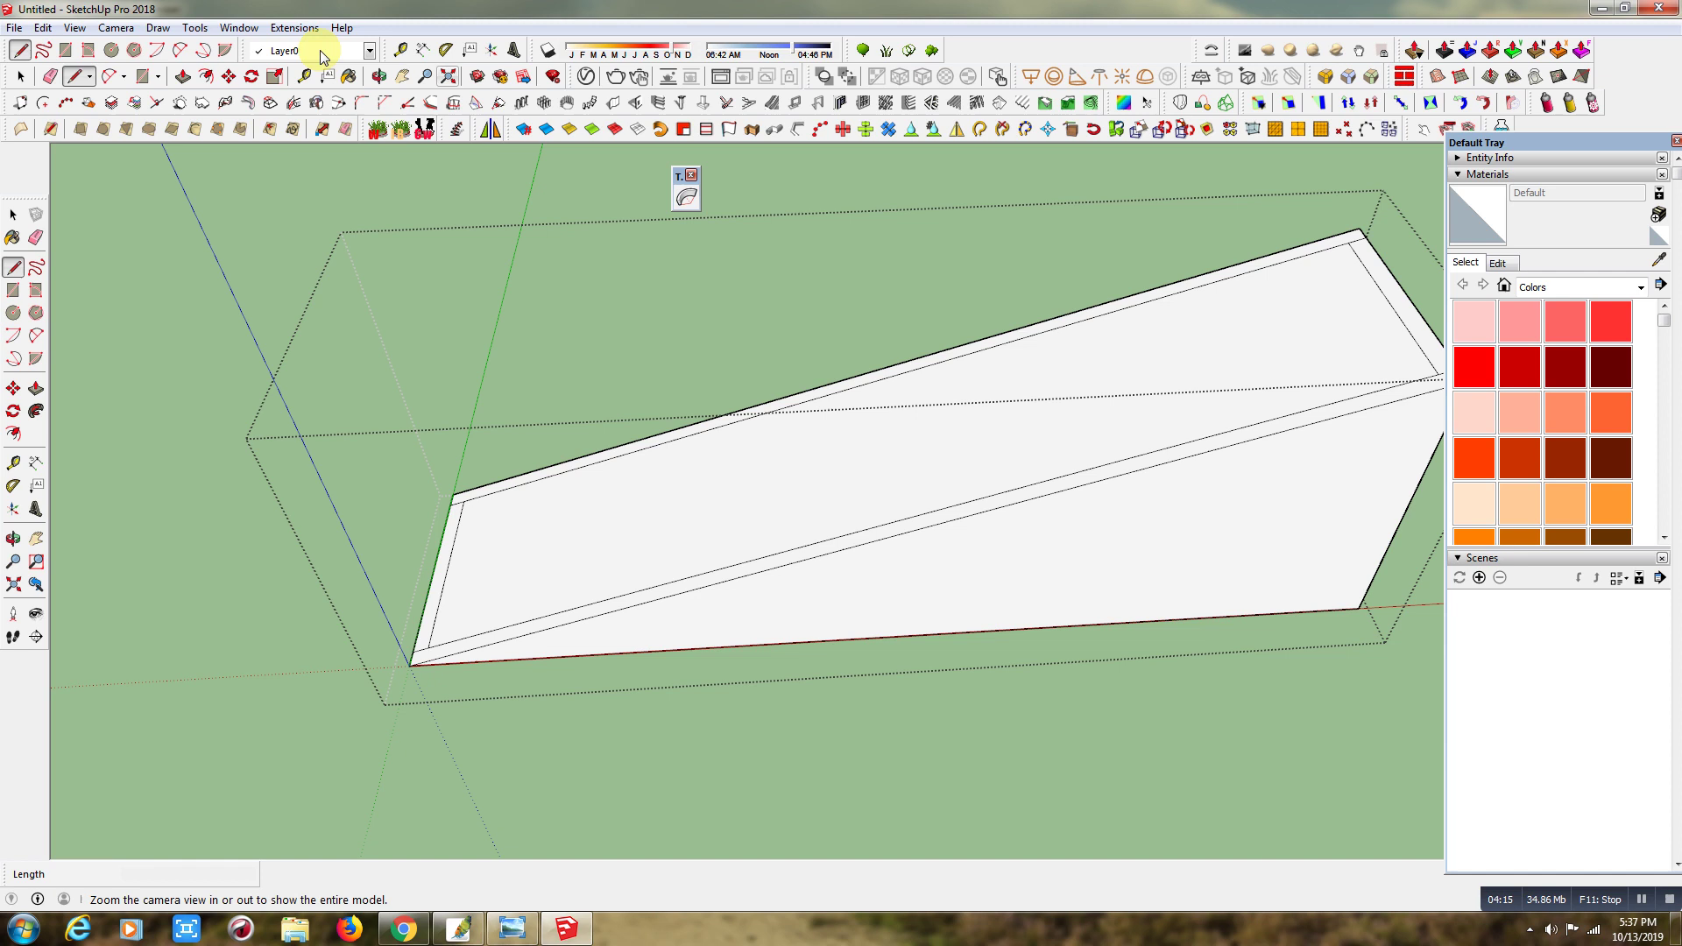
Raise the right edge strip 4 3/8" into a wall.
click(183, 76)
click(1286, 255)
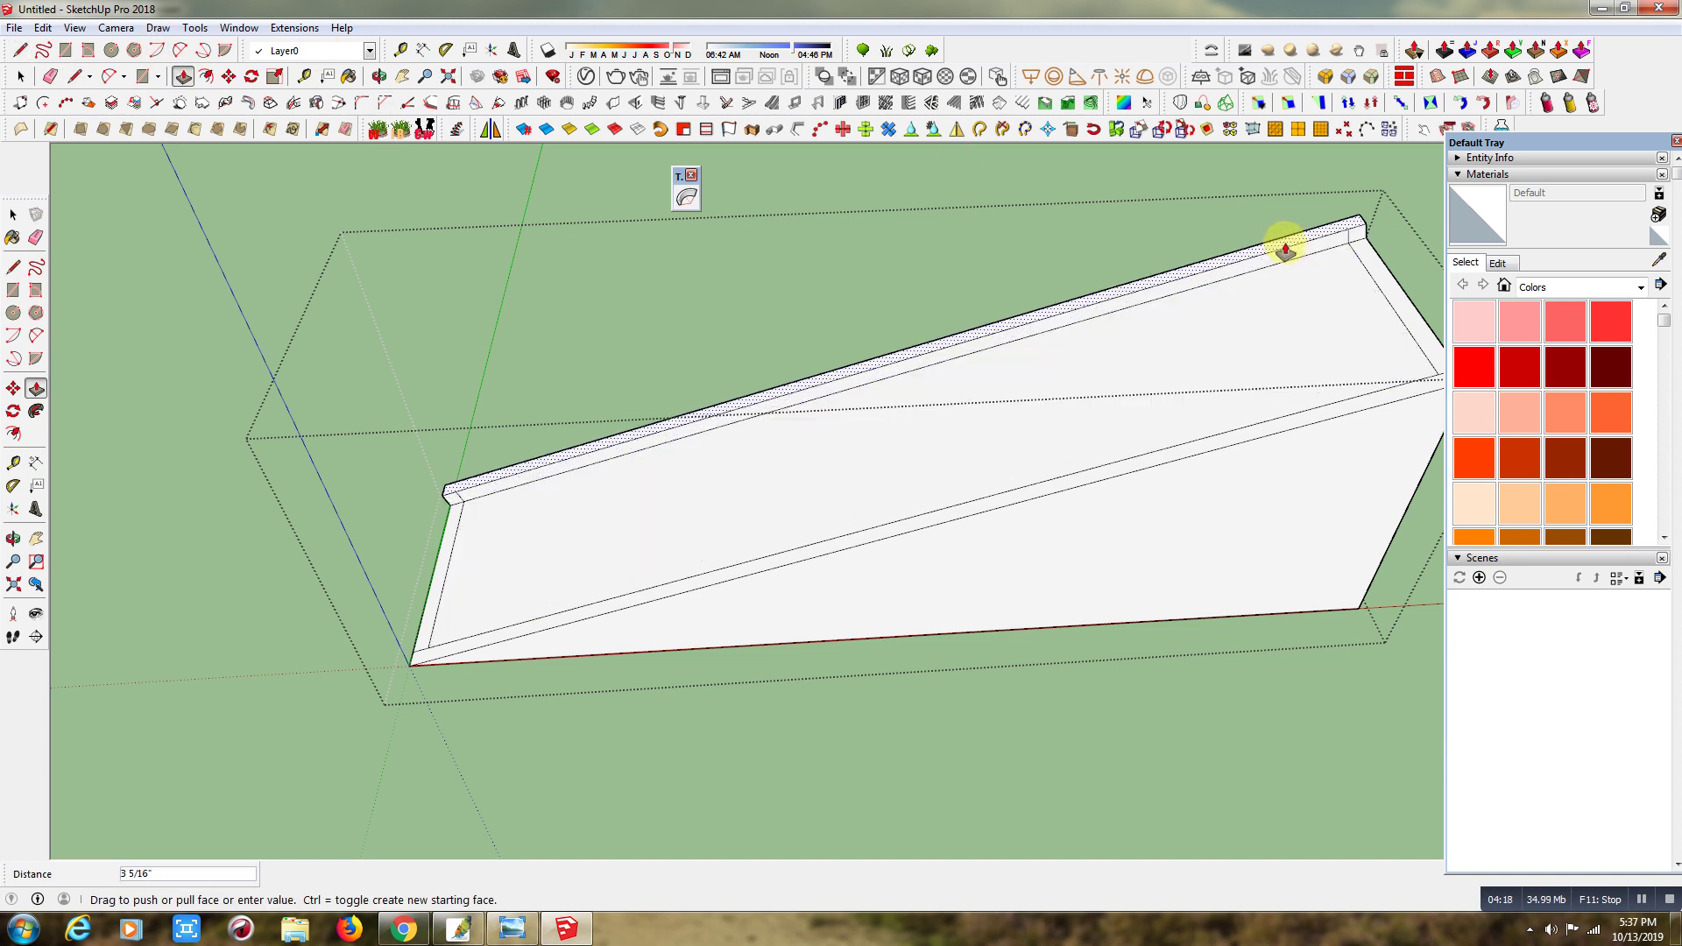
click(1277, 245)
scroll(1188, 487, down, 2)
scroll(1244, 449, up, 2)
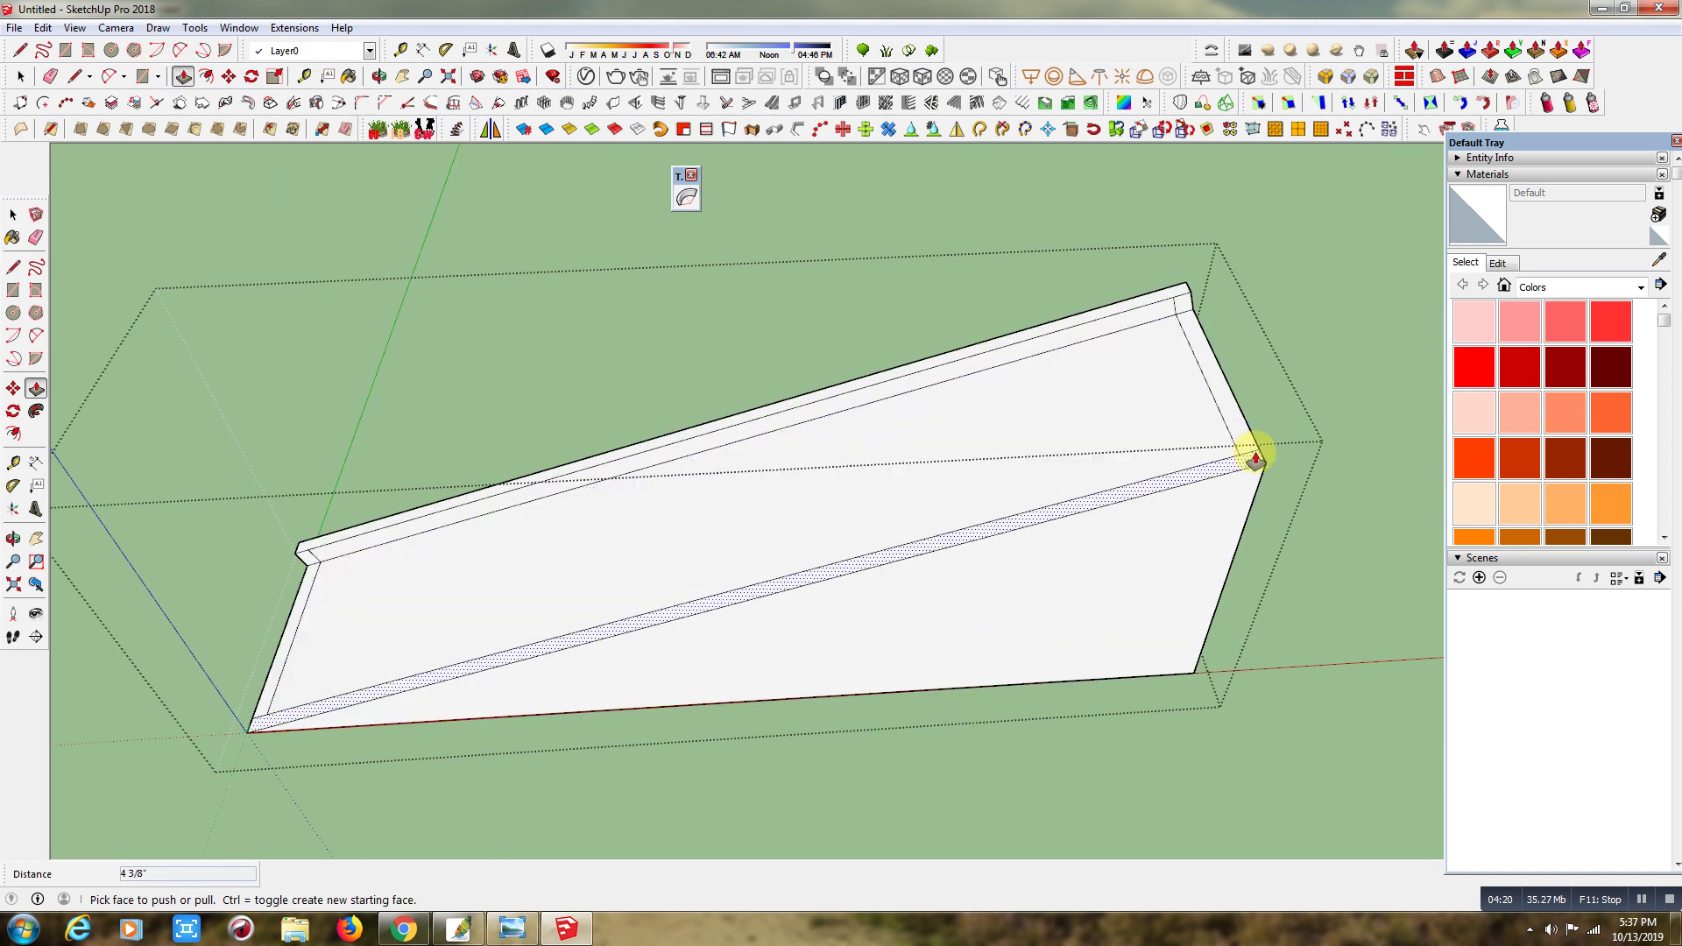
click(1243, 447)
key(Escape)
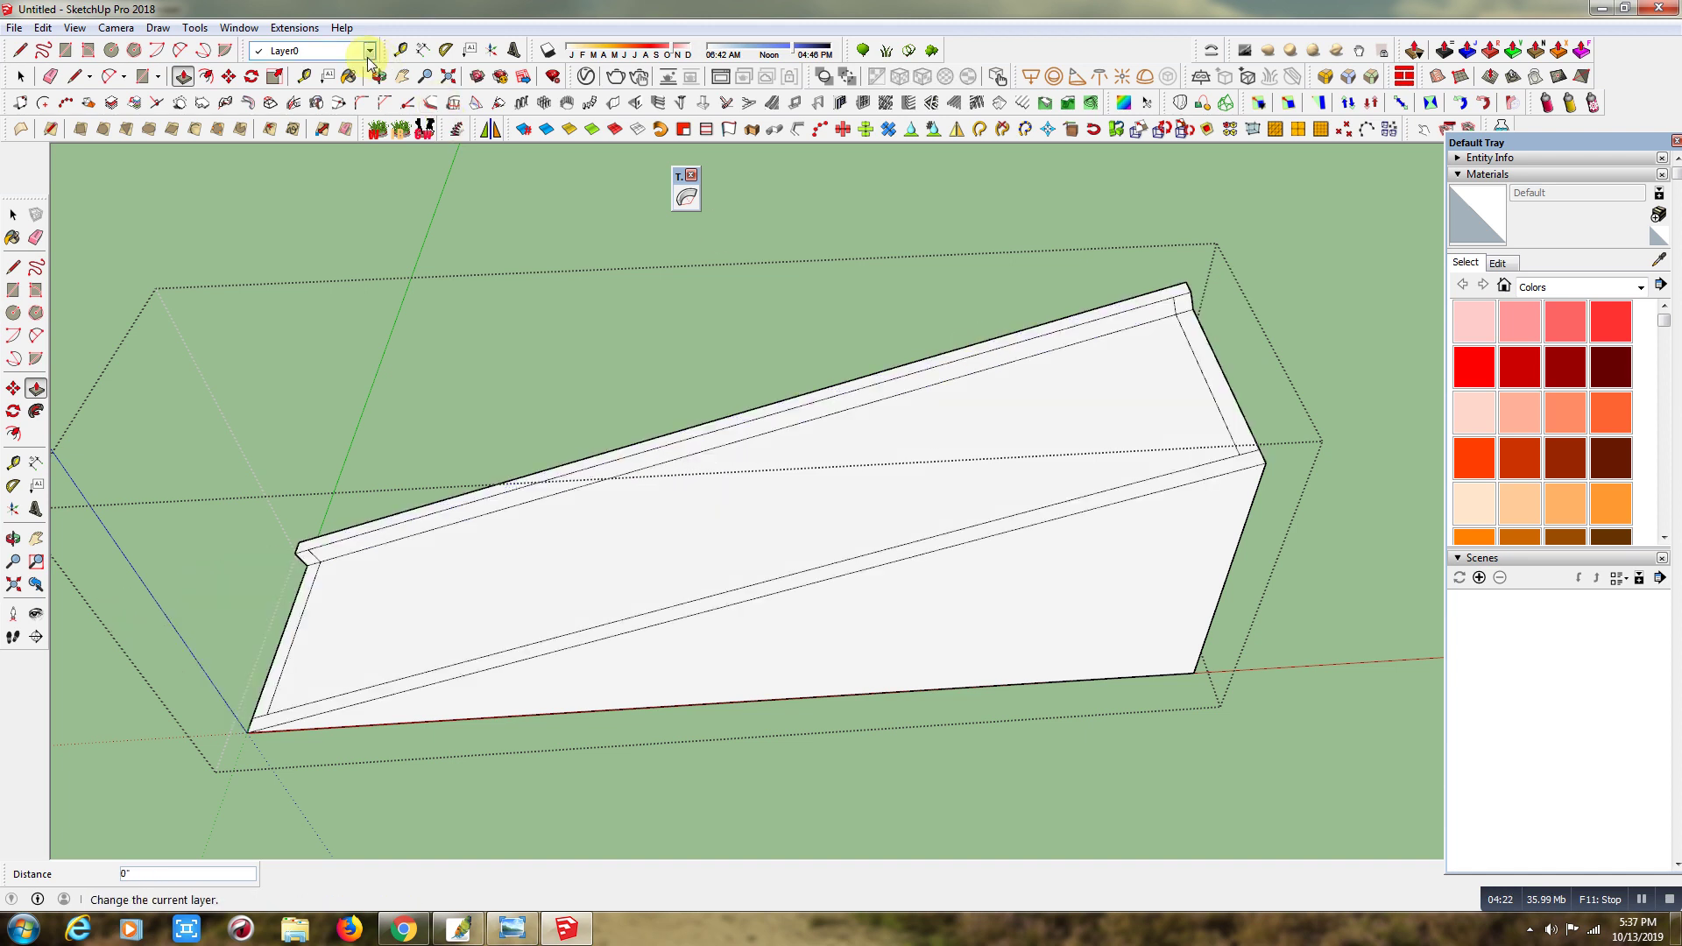
Raise the left ledge to match the right wall, viewing the channel from above.
click(380, 76)
drag(589, 297, 665, 364)
right_click(716, 358)
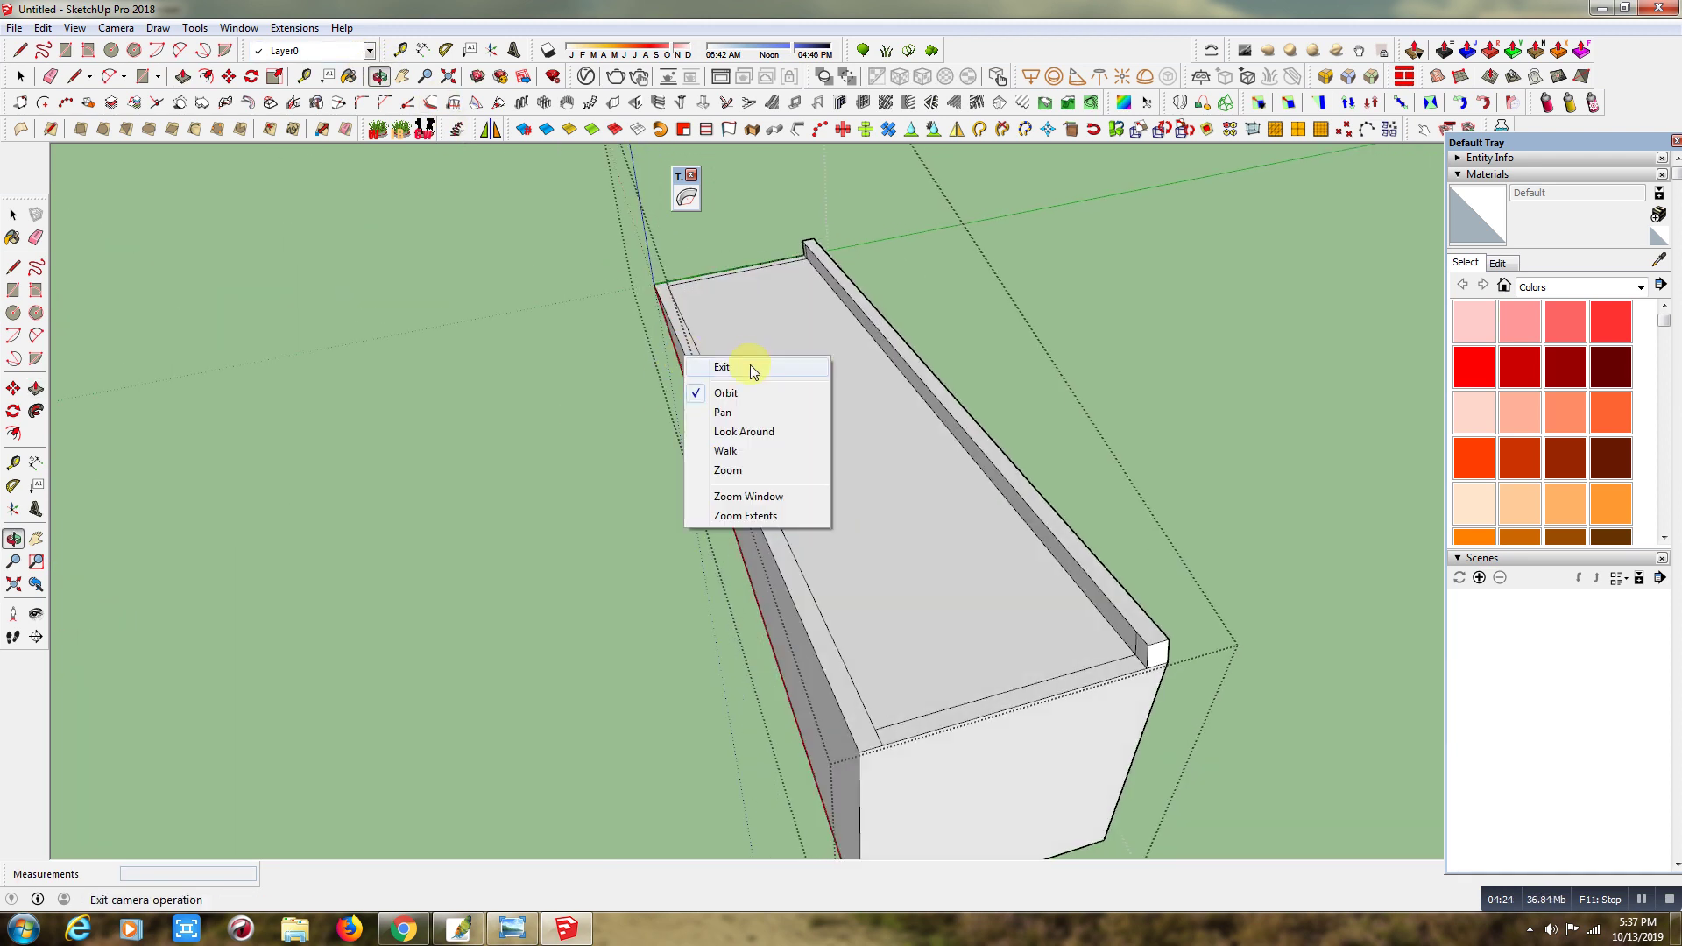
key(p)
click(724, 432)
click(1106, 587)
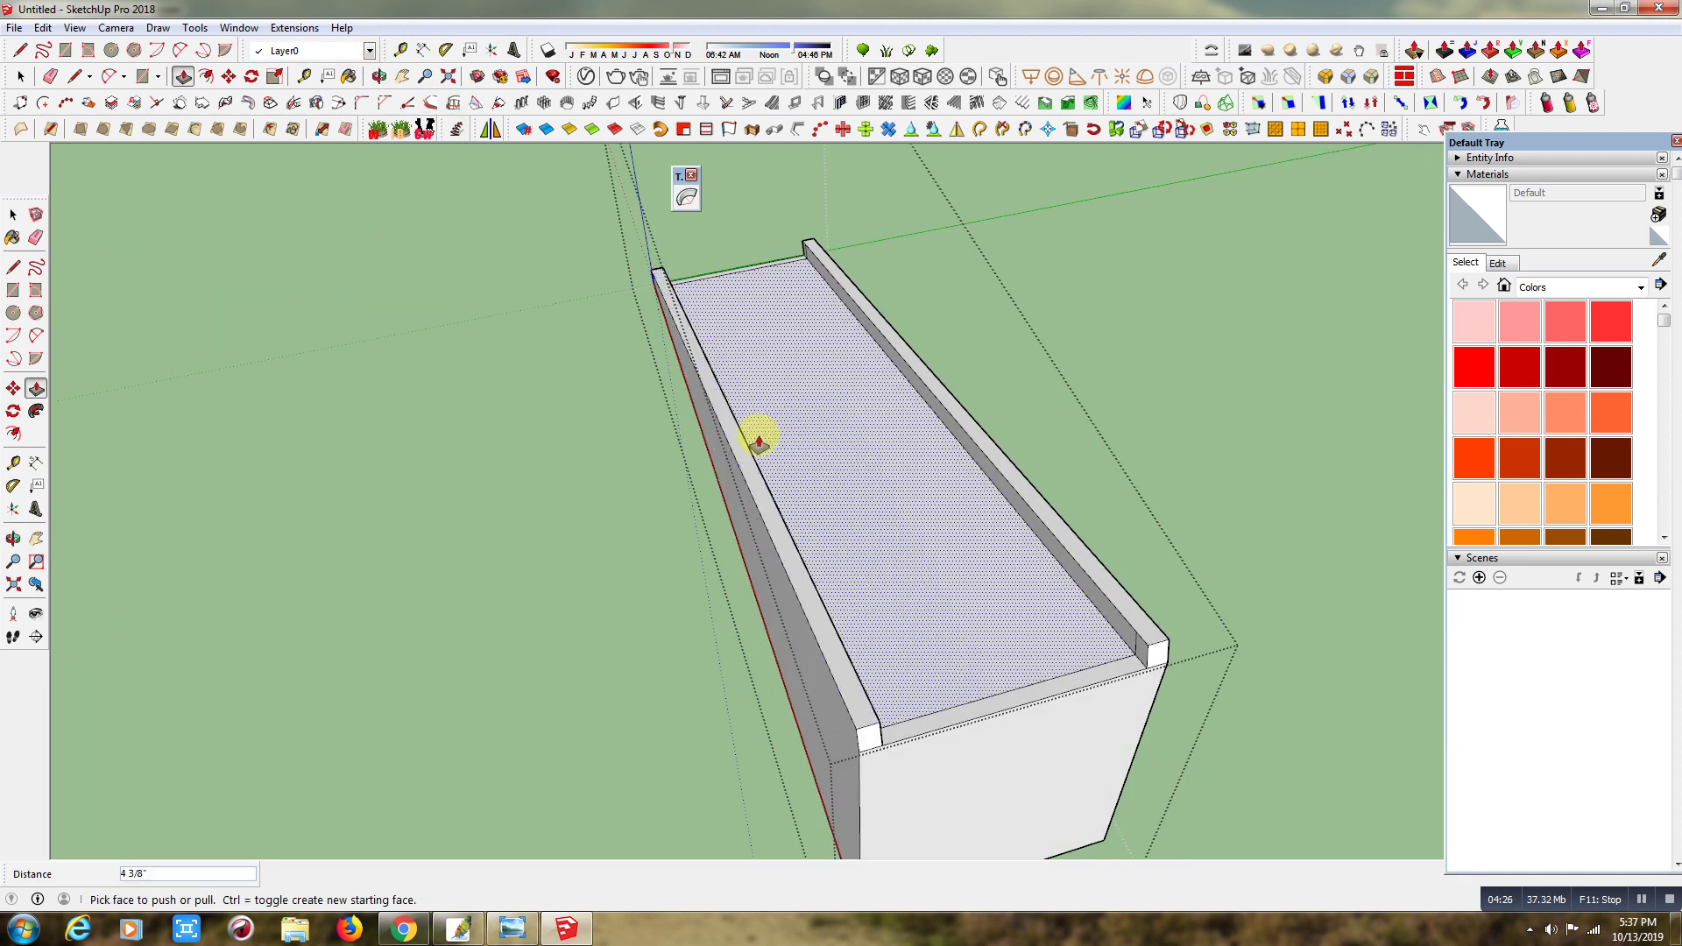
scroll(762, 439, down, 3)
click(379, 76)
mouse_move(523, 467)
mouse_down()
mouse_move(1050, 411)
mouse_move(991, 432)
mouse_move(1104, 443)
mouse_up()
click(19, 77)
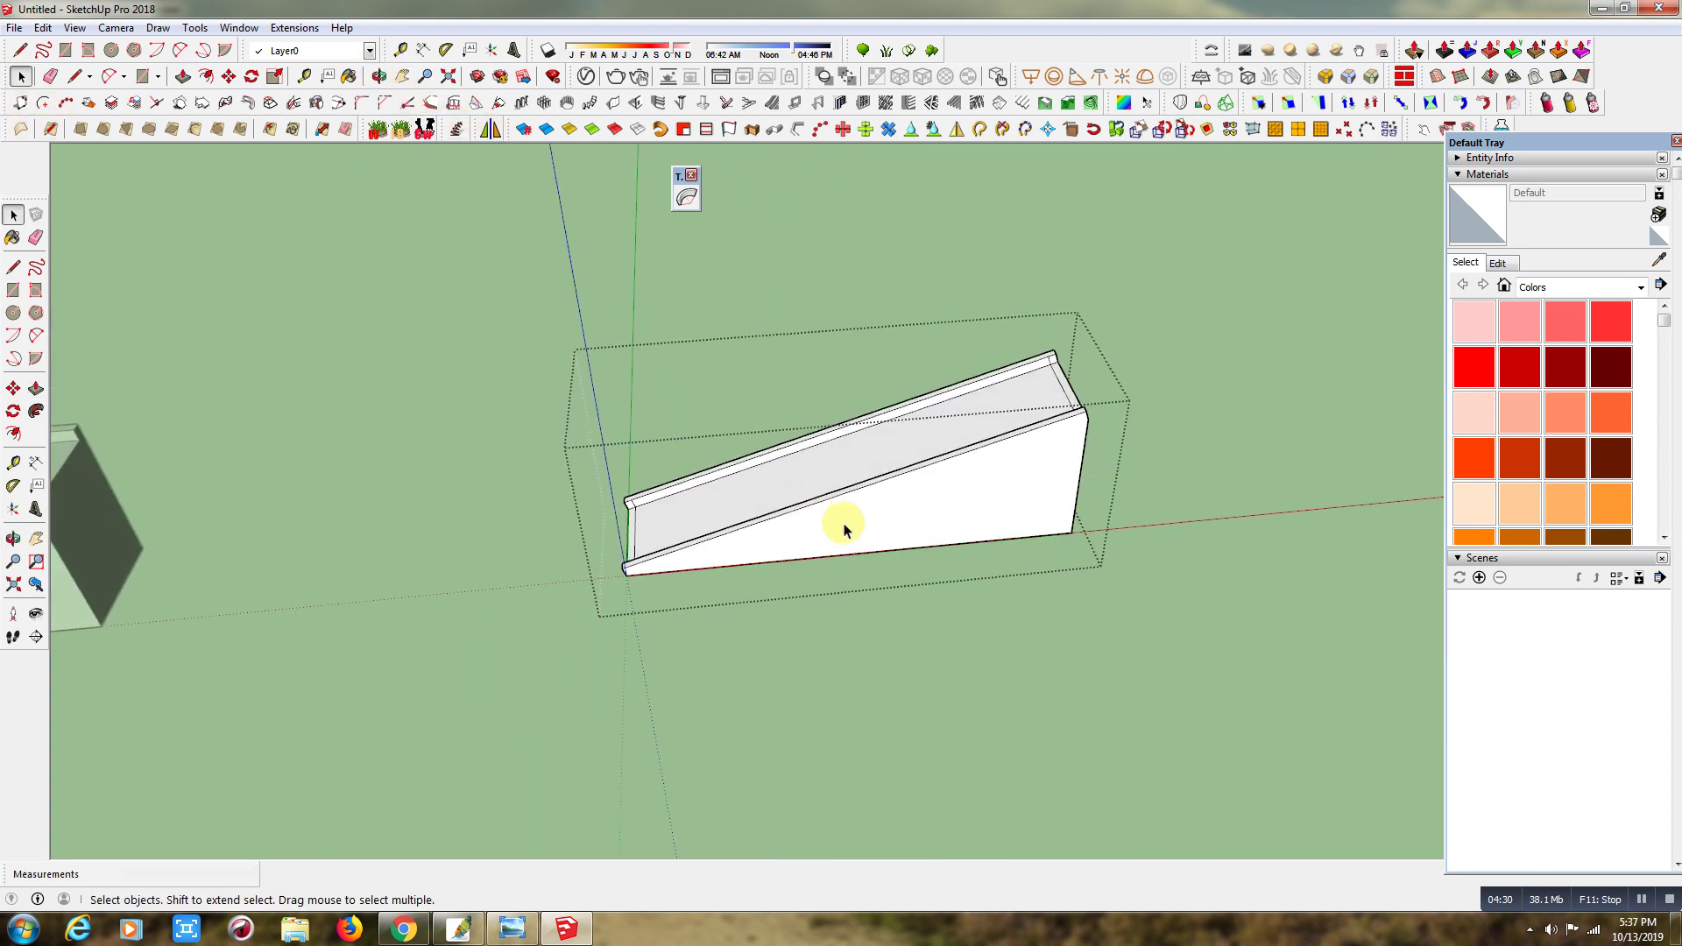
Select the tapered channel group and True Bend it into a 120° curve.
click(882, 638)
click(889, 507)
scroll(672, 337, down, 3)
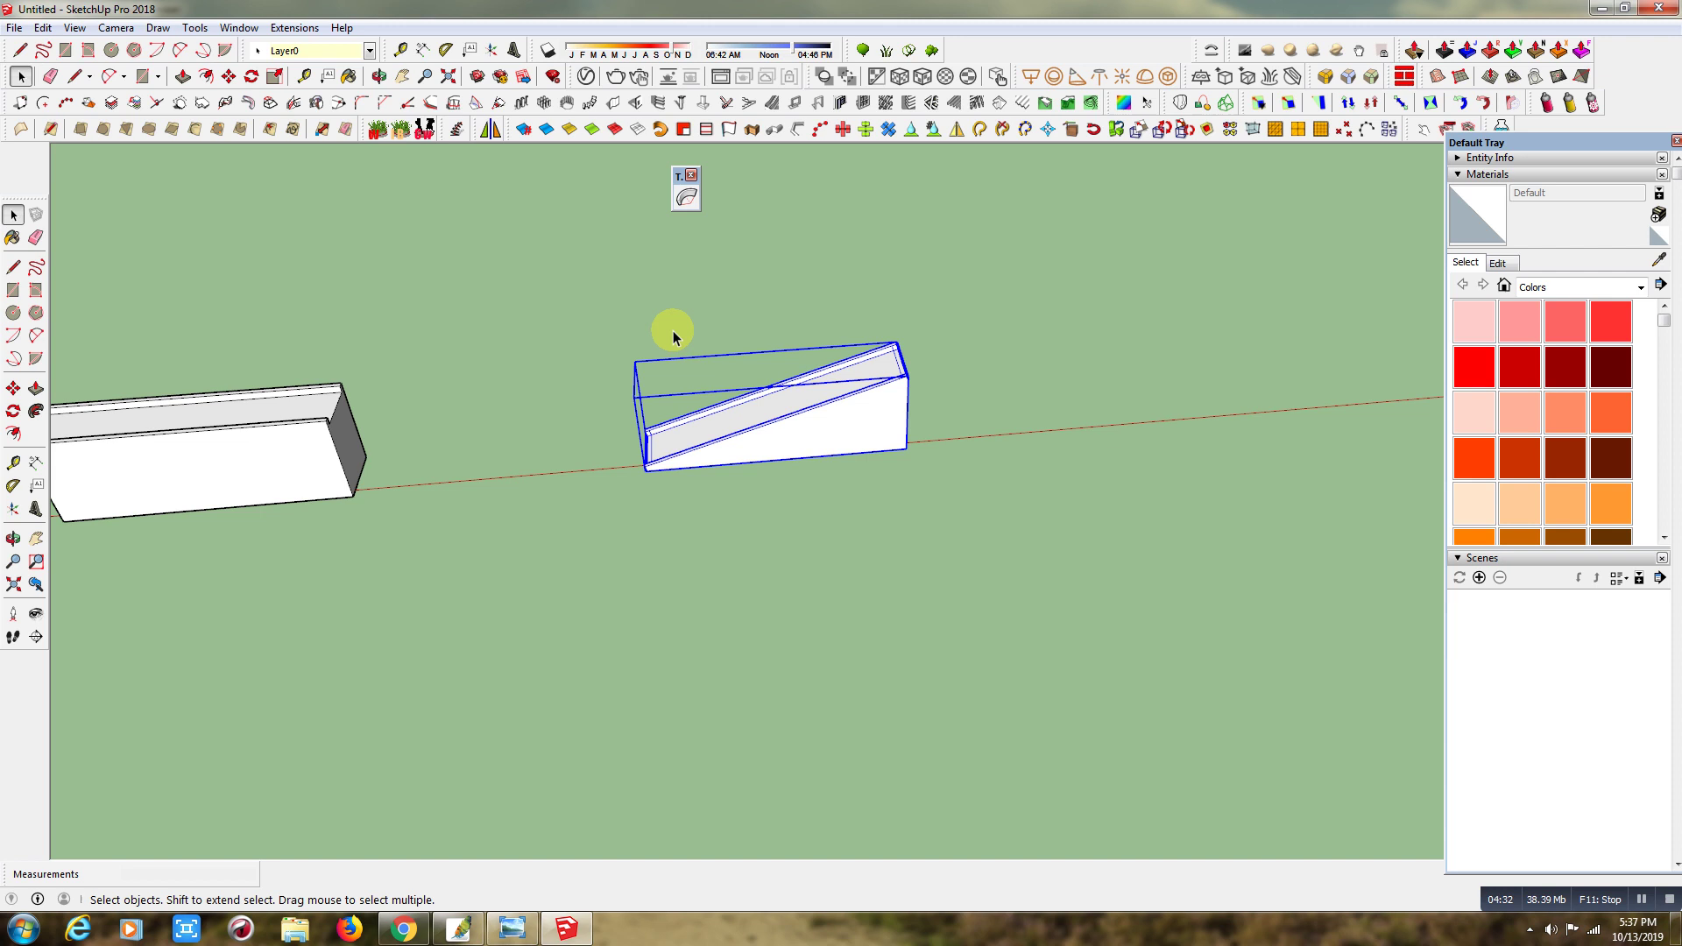
click(686, 197)
scroll(770, 416, up, 3)
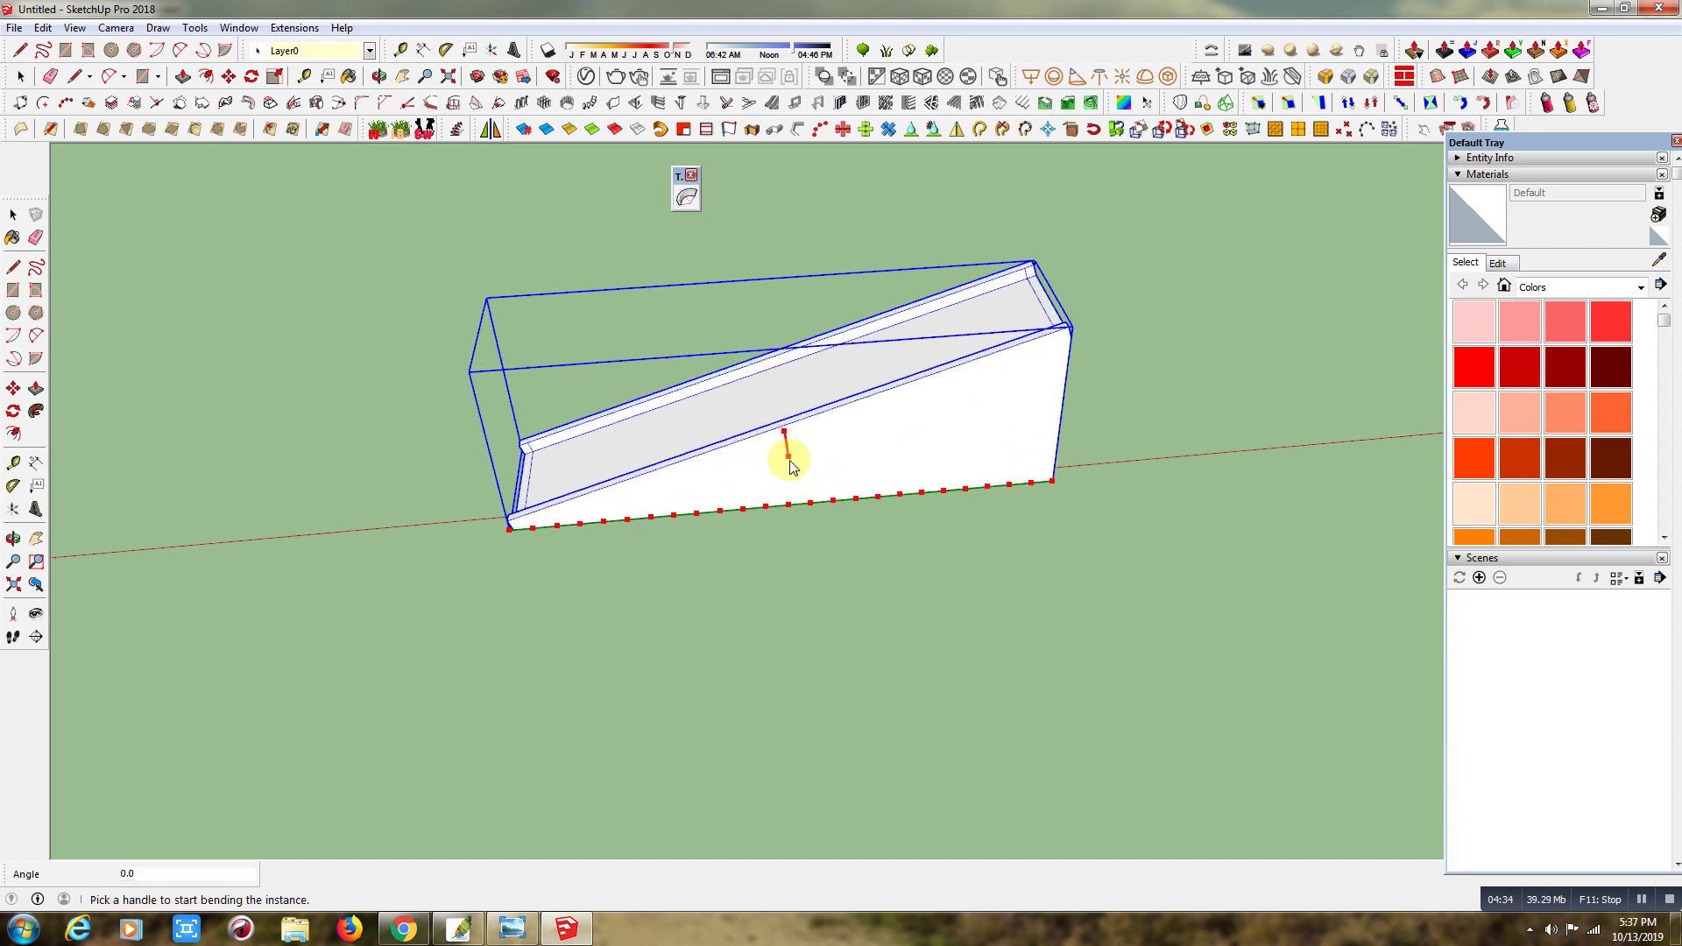
drag(789, 465, 806, 514)
text(120)
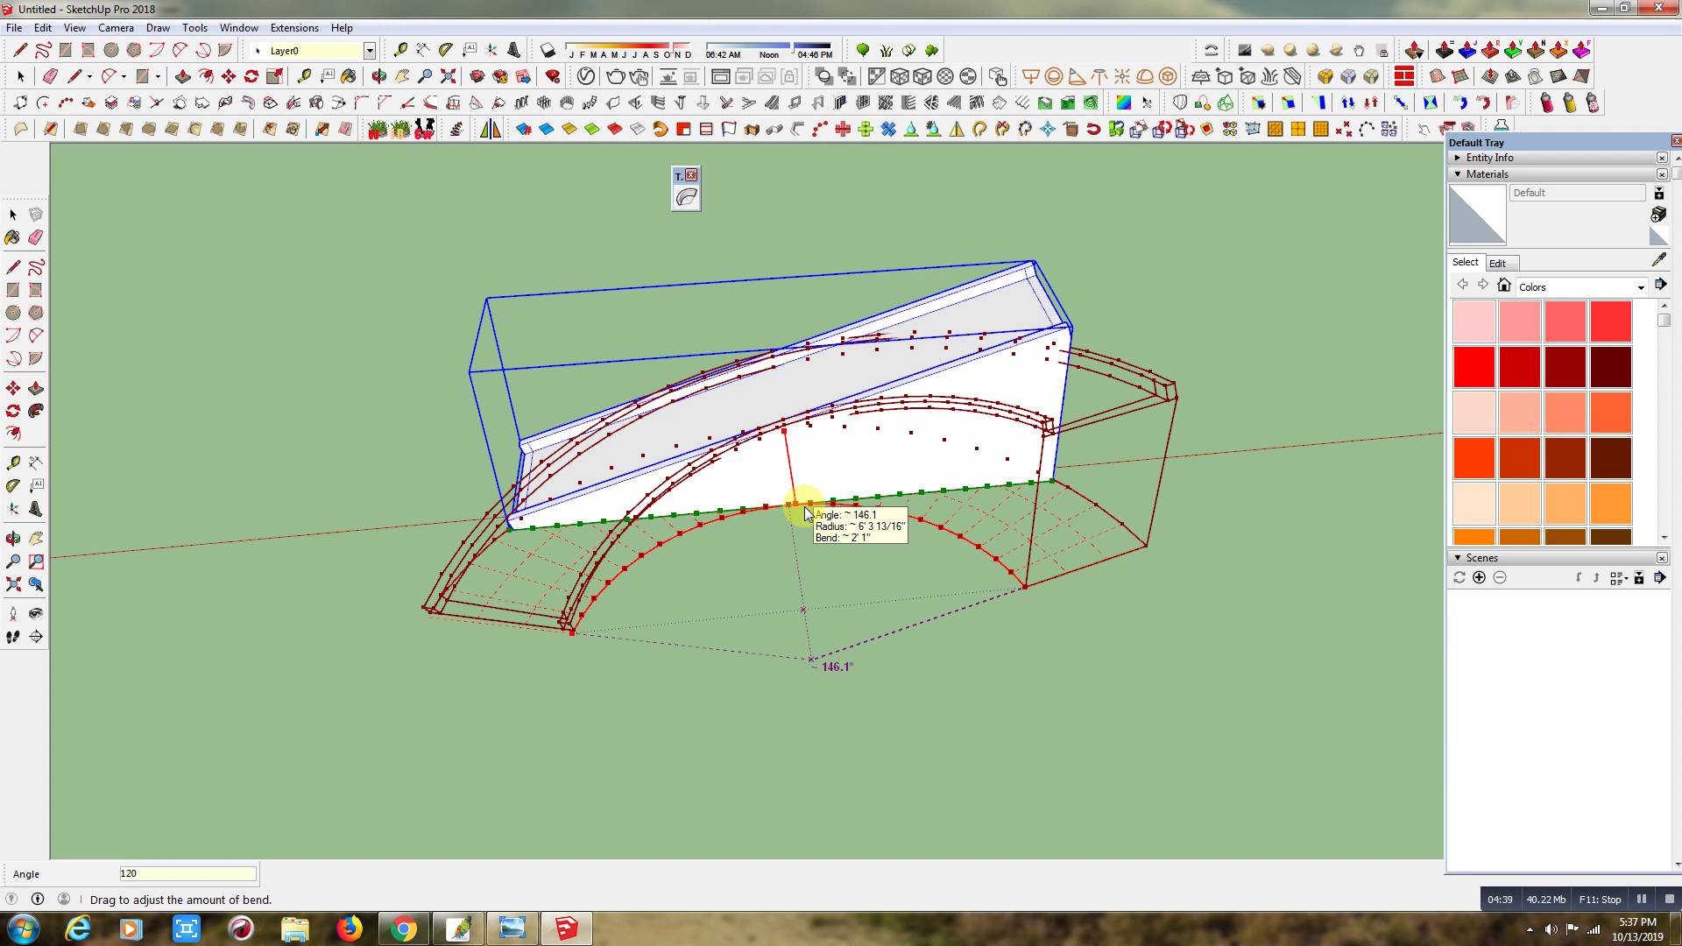
key(Return)
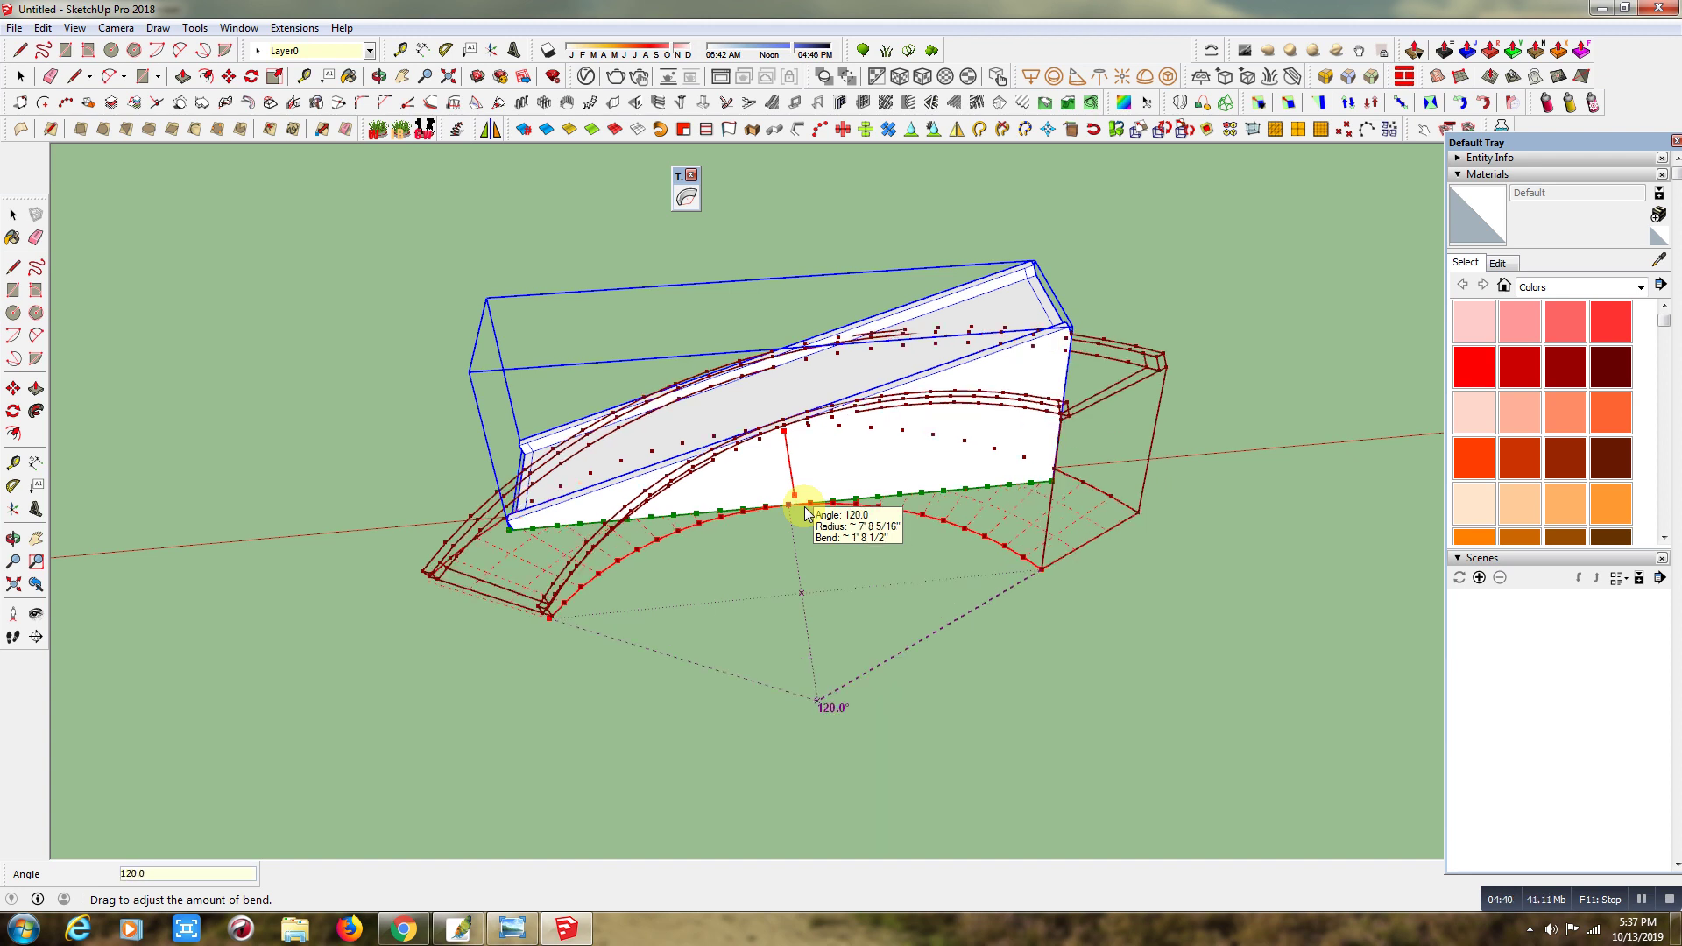
click(806, 514)
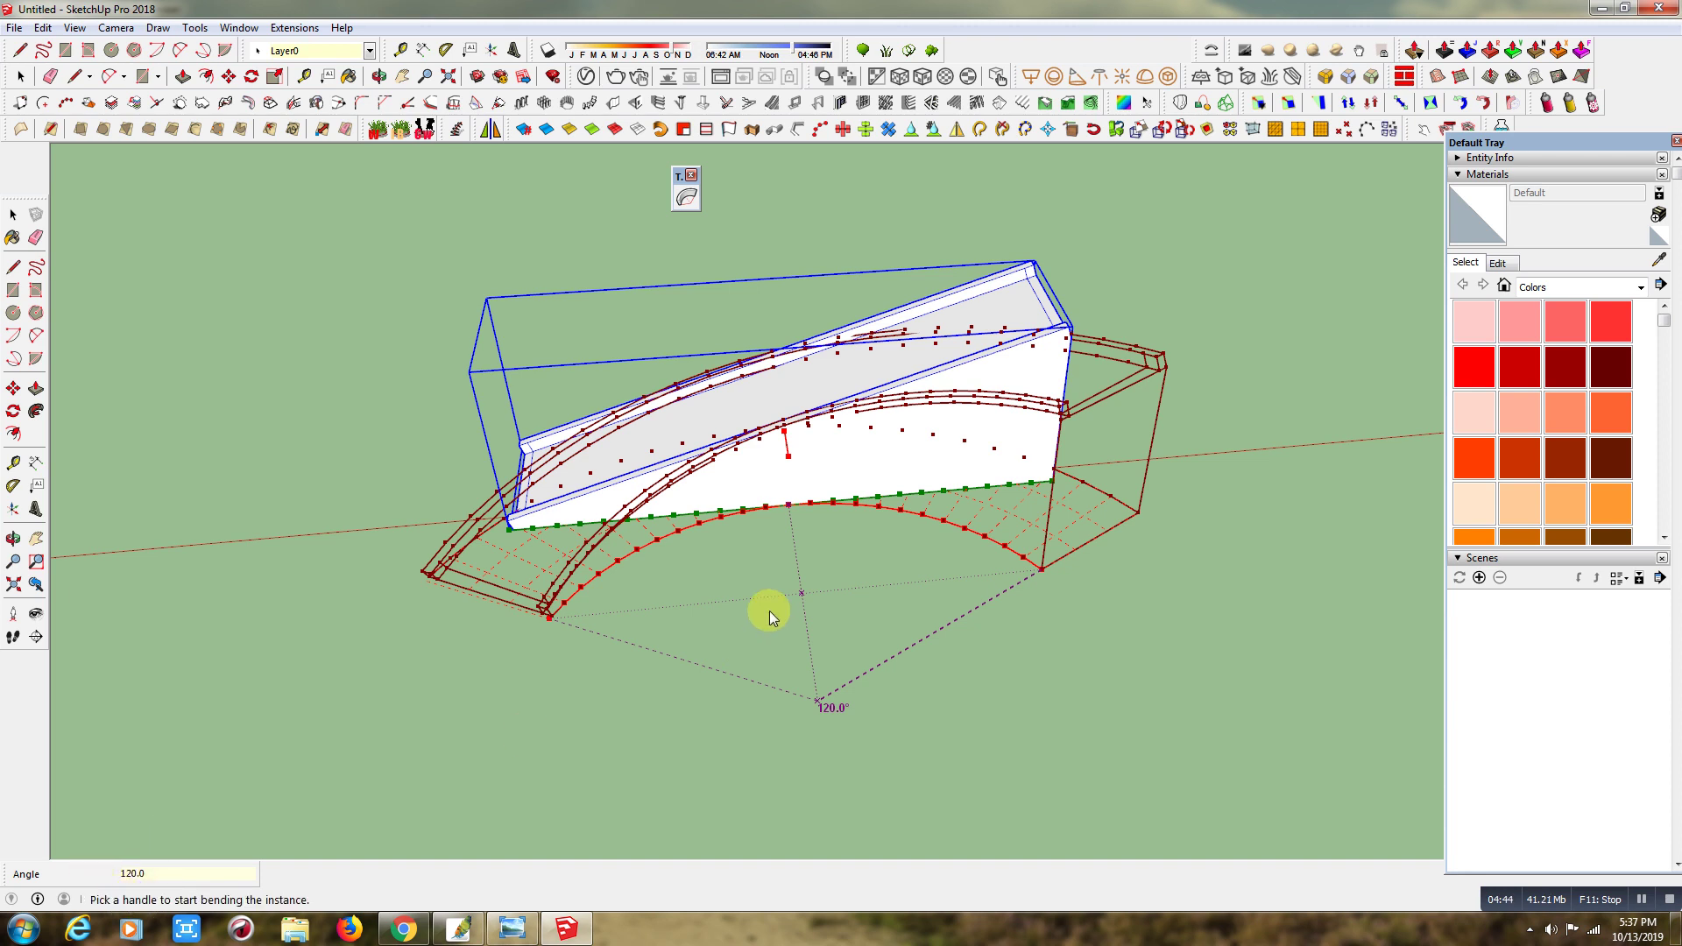
mouse_move(769, 613)
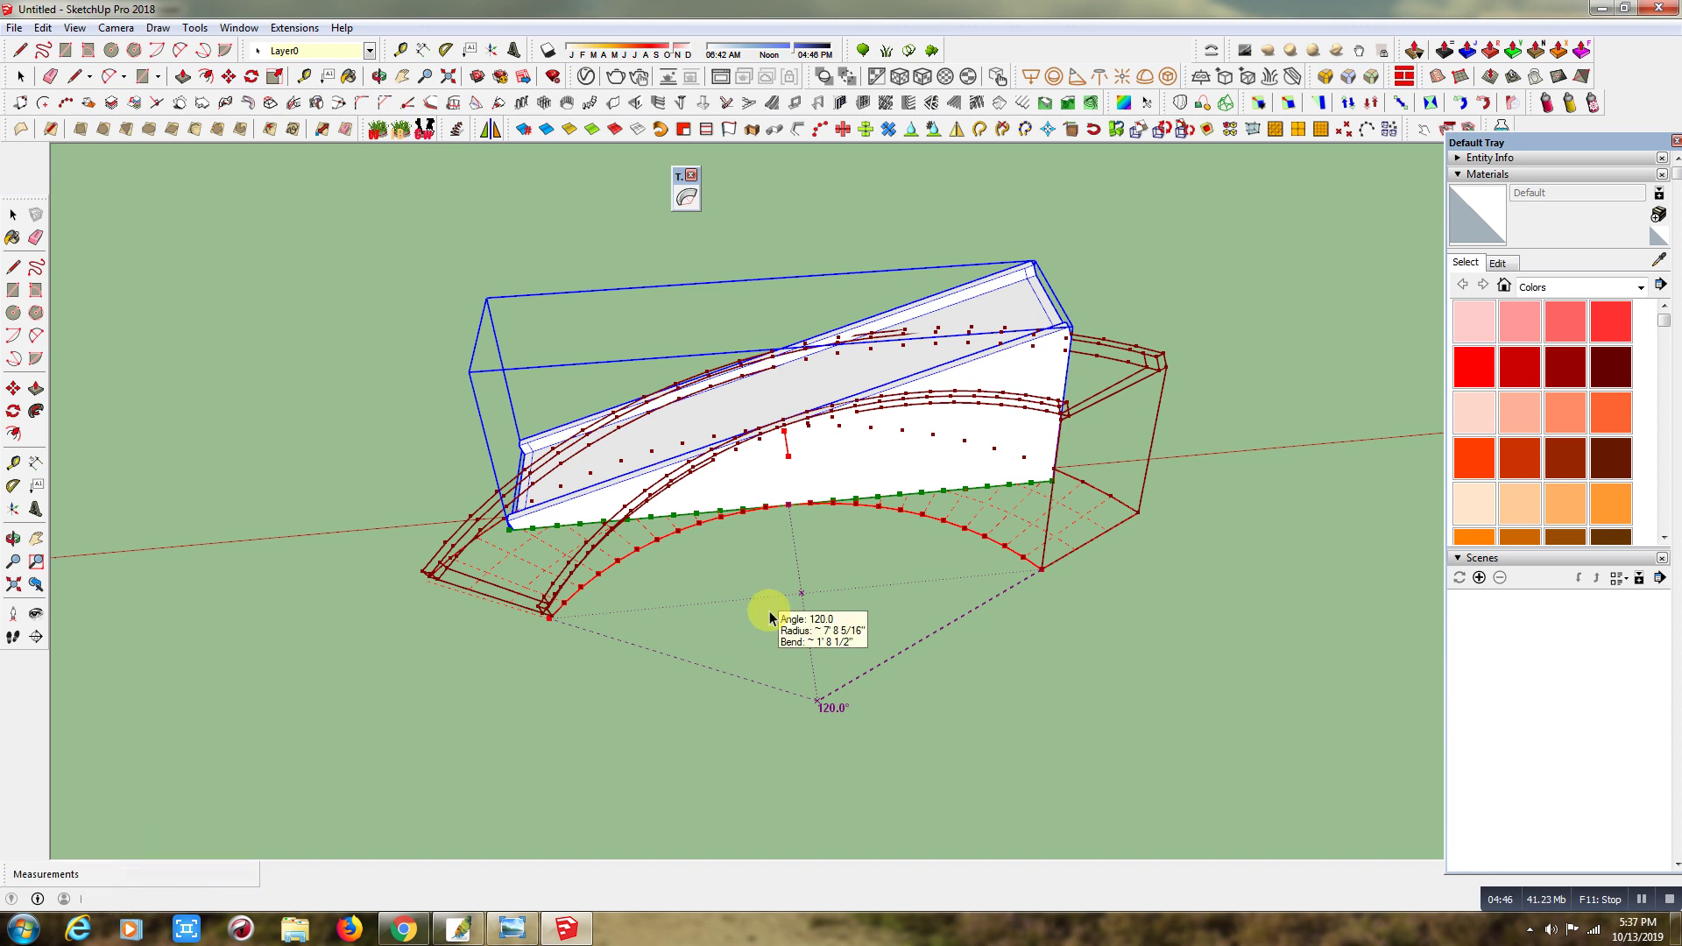
key(space)
click(889, 539)
scroll(507, 545, down, 2)
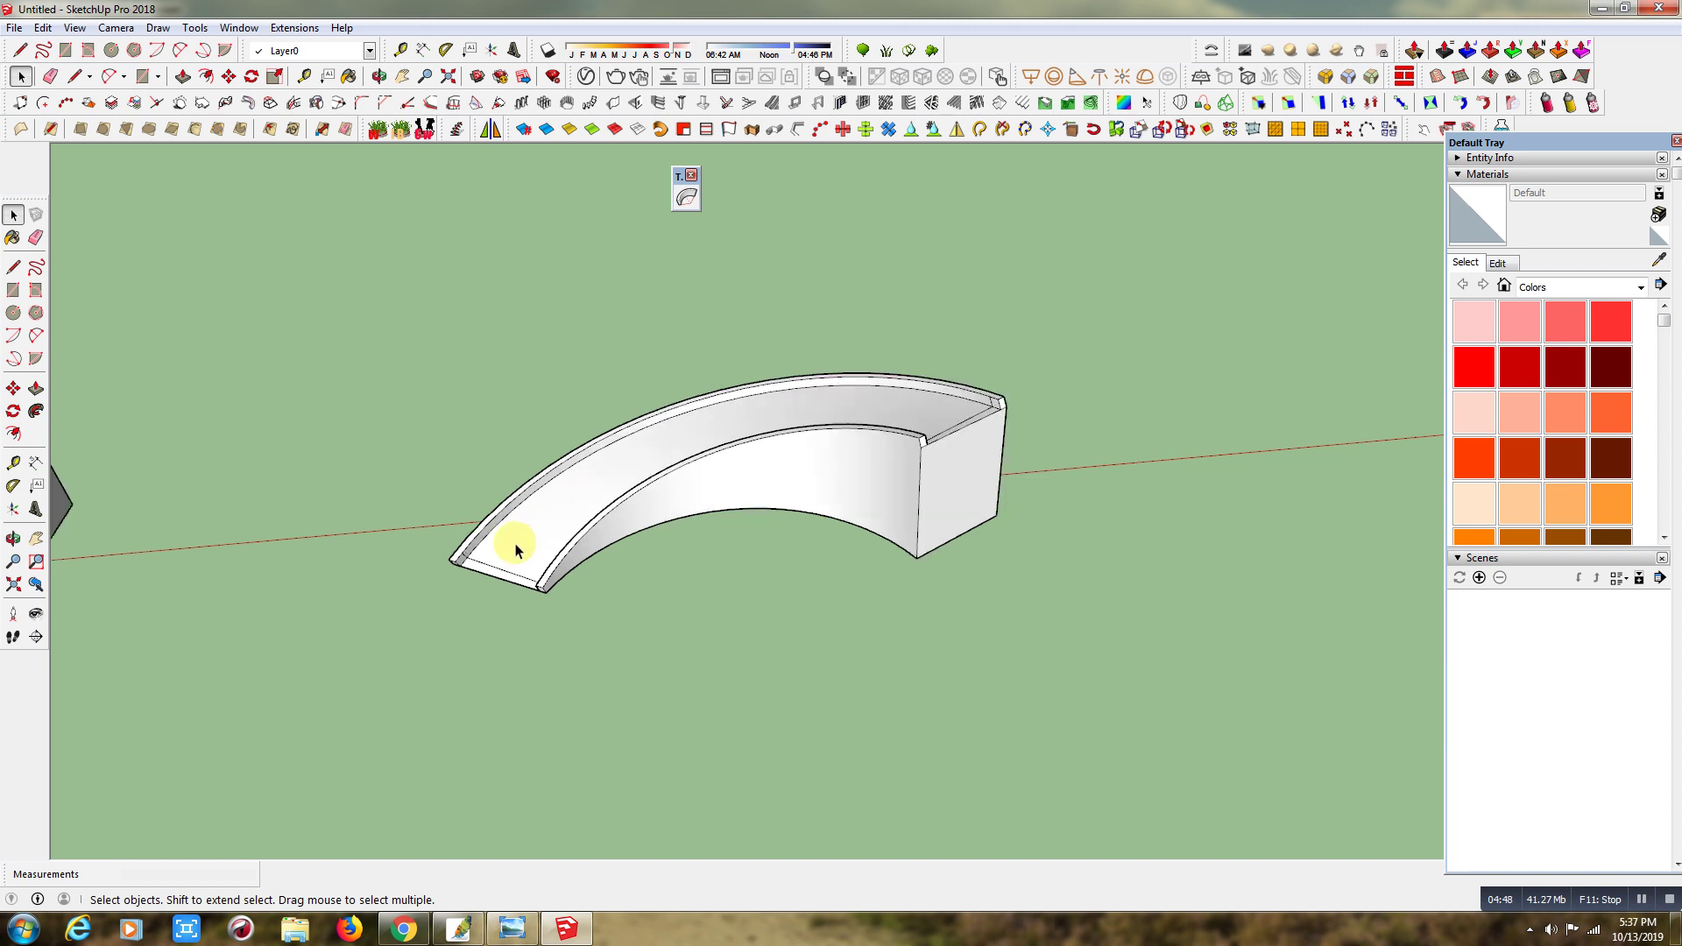
scroll(750, 481, up, 3)
scroll(1212, 511, down, 2)
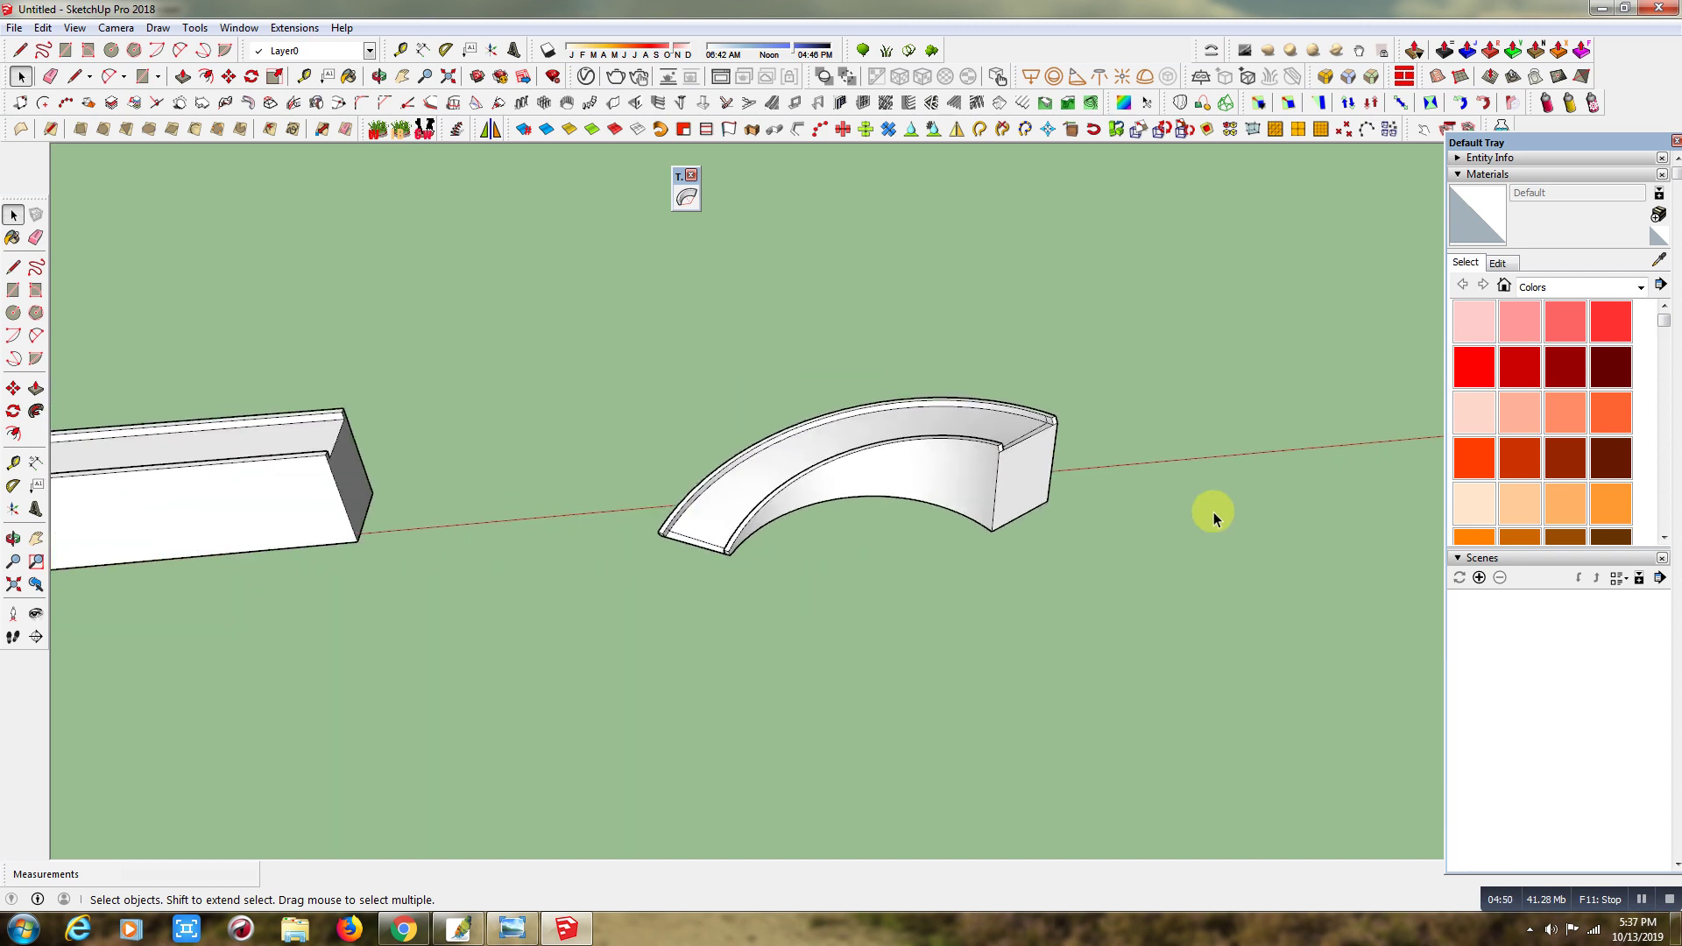
scroll(1212, 511, down, 1)
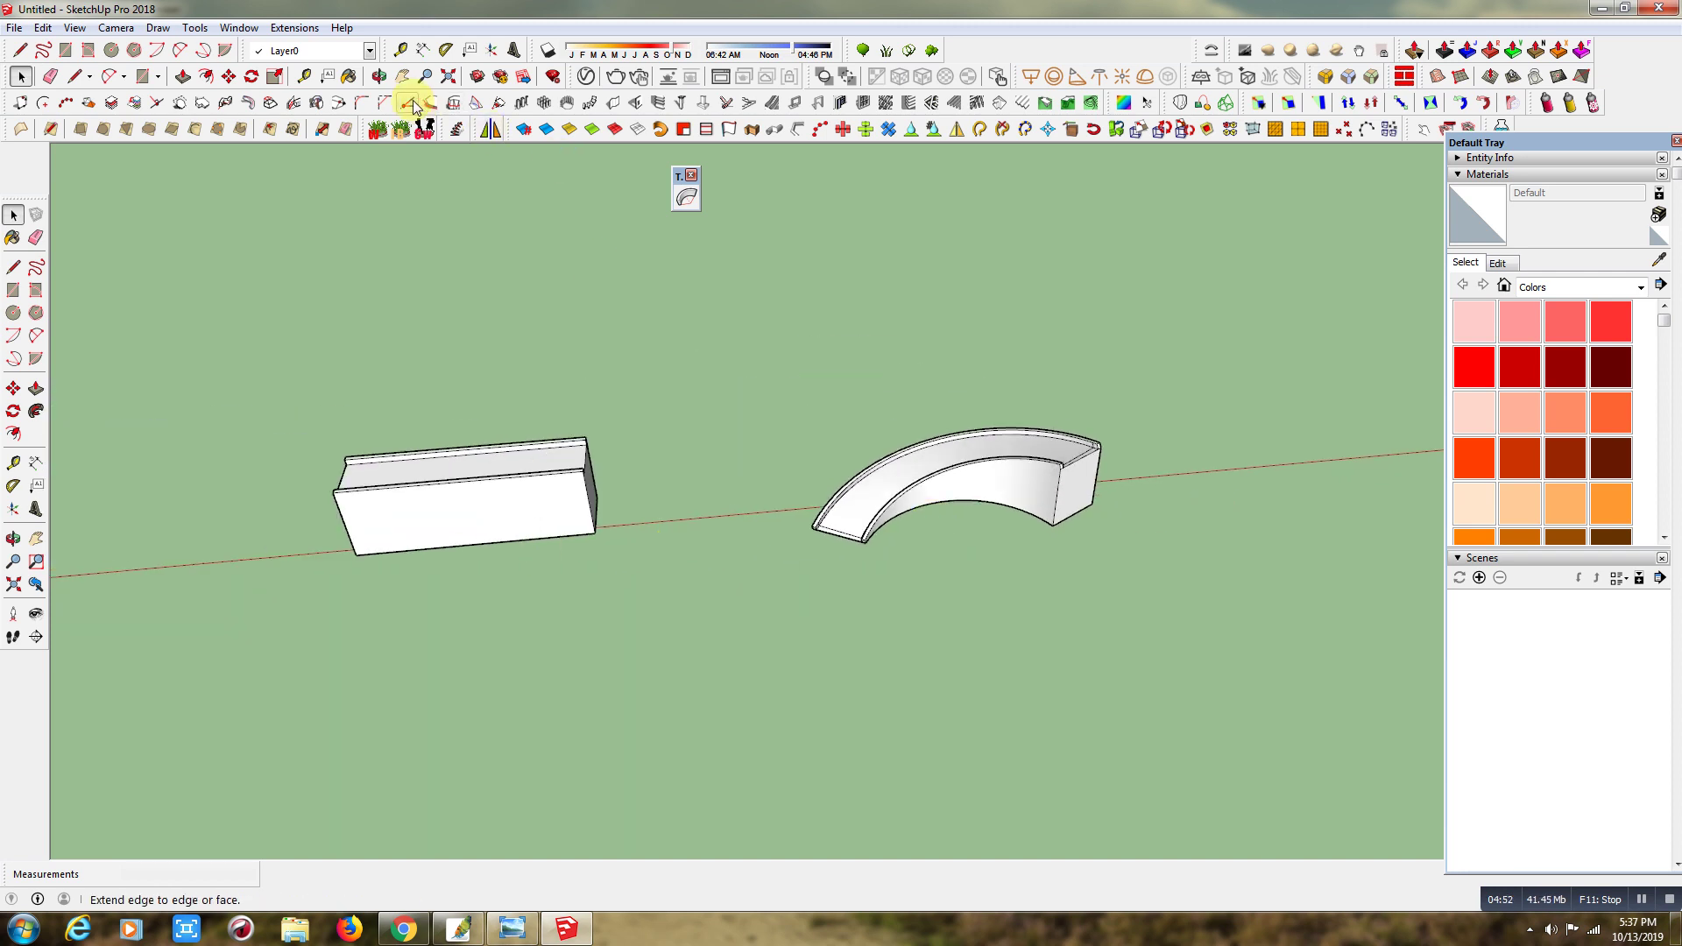
True Bend the straight channel box 180° into an arch, toggling segment smoothing.
scroll(413, 599, up, 3)
scroll(388, 421, up, 2)
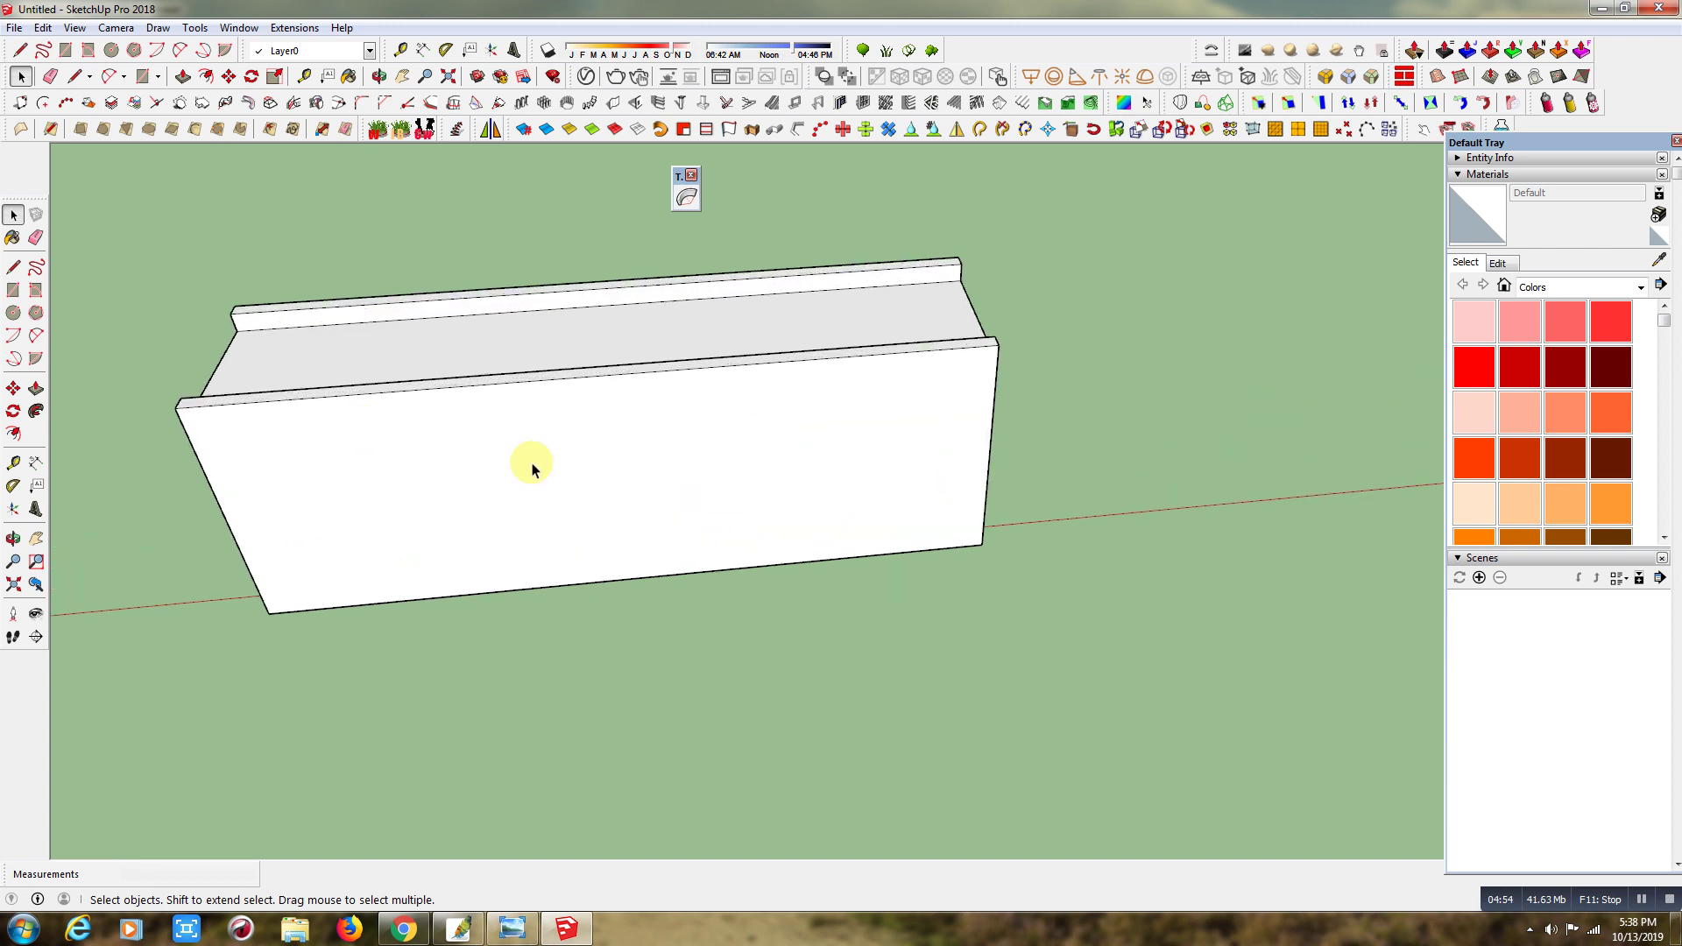
triple_click(529, 465)
scroll(754, 342, down, 1)
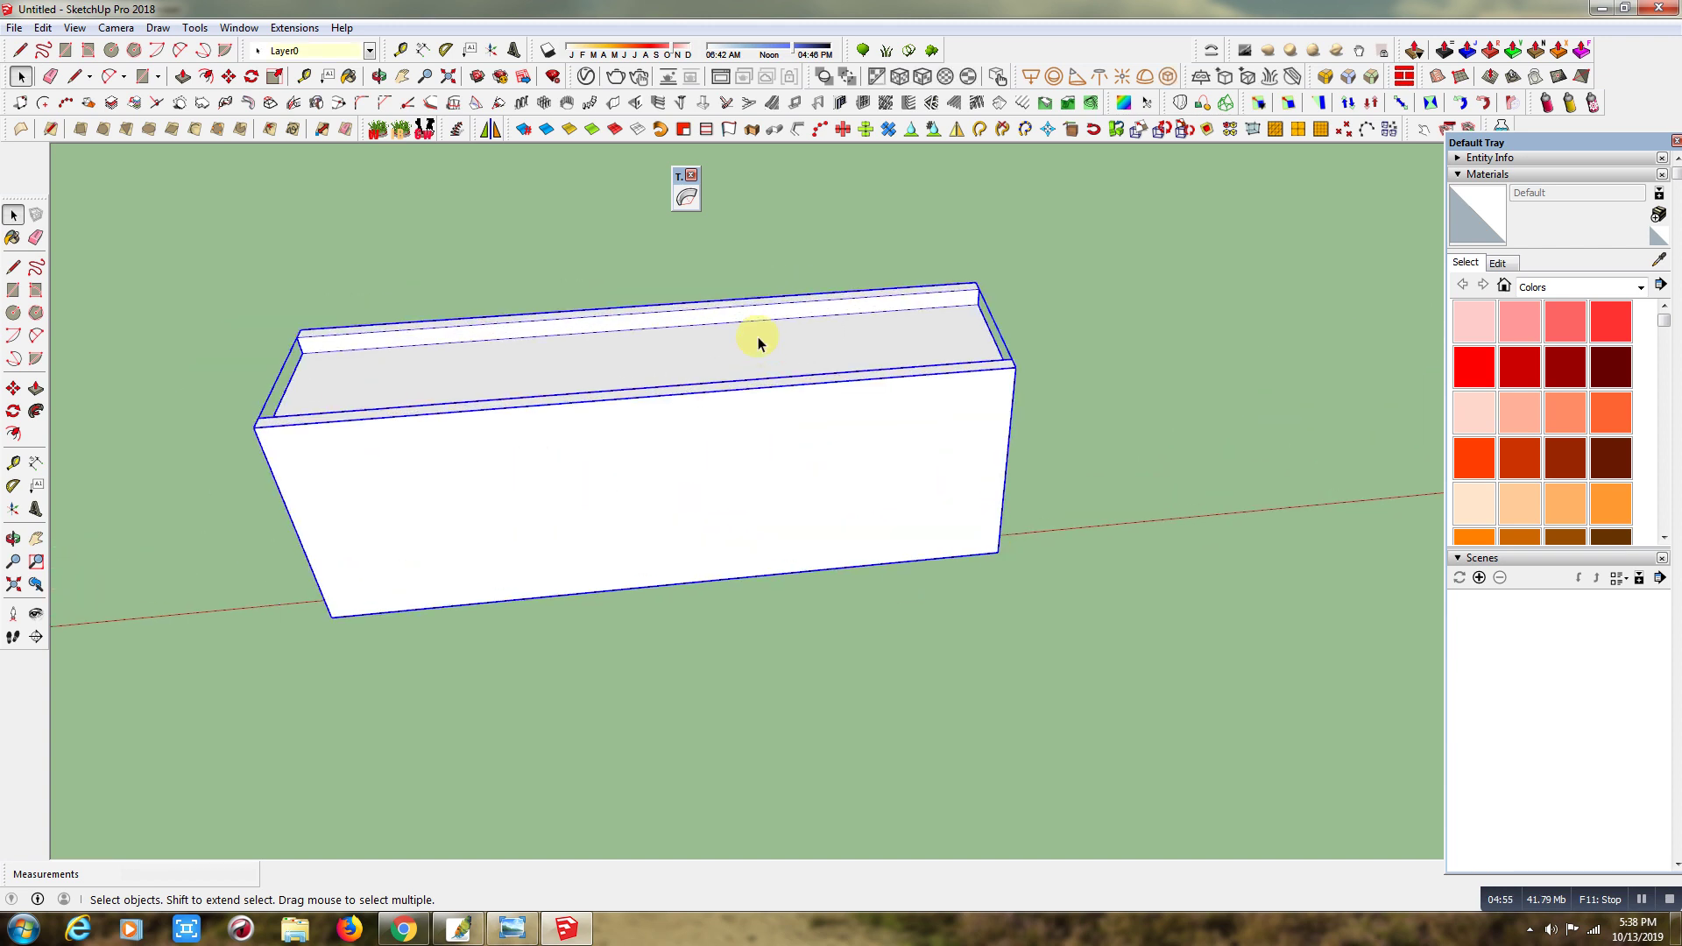
click(686, 202)
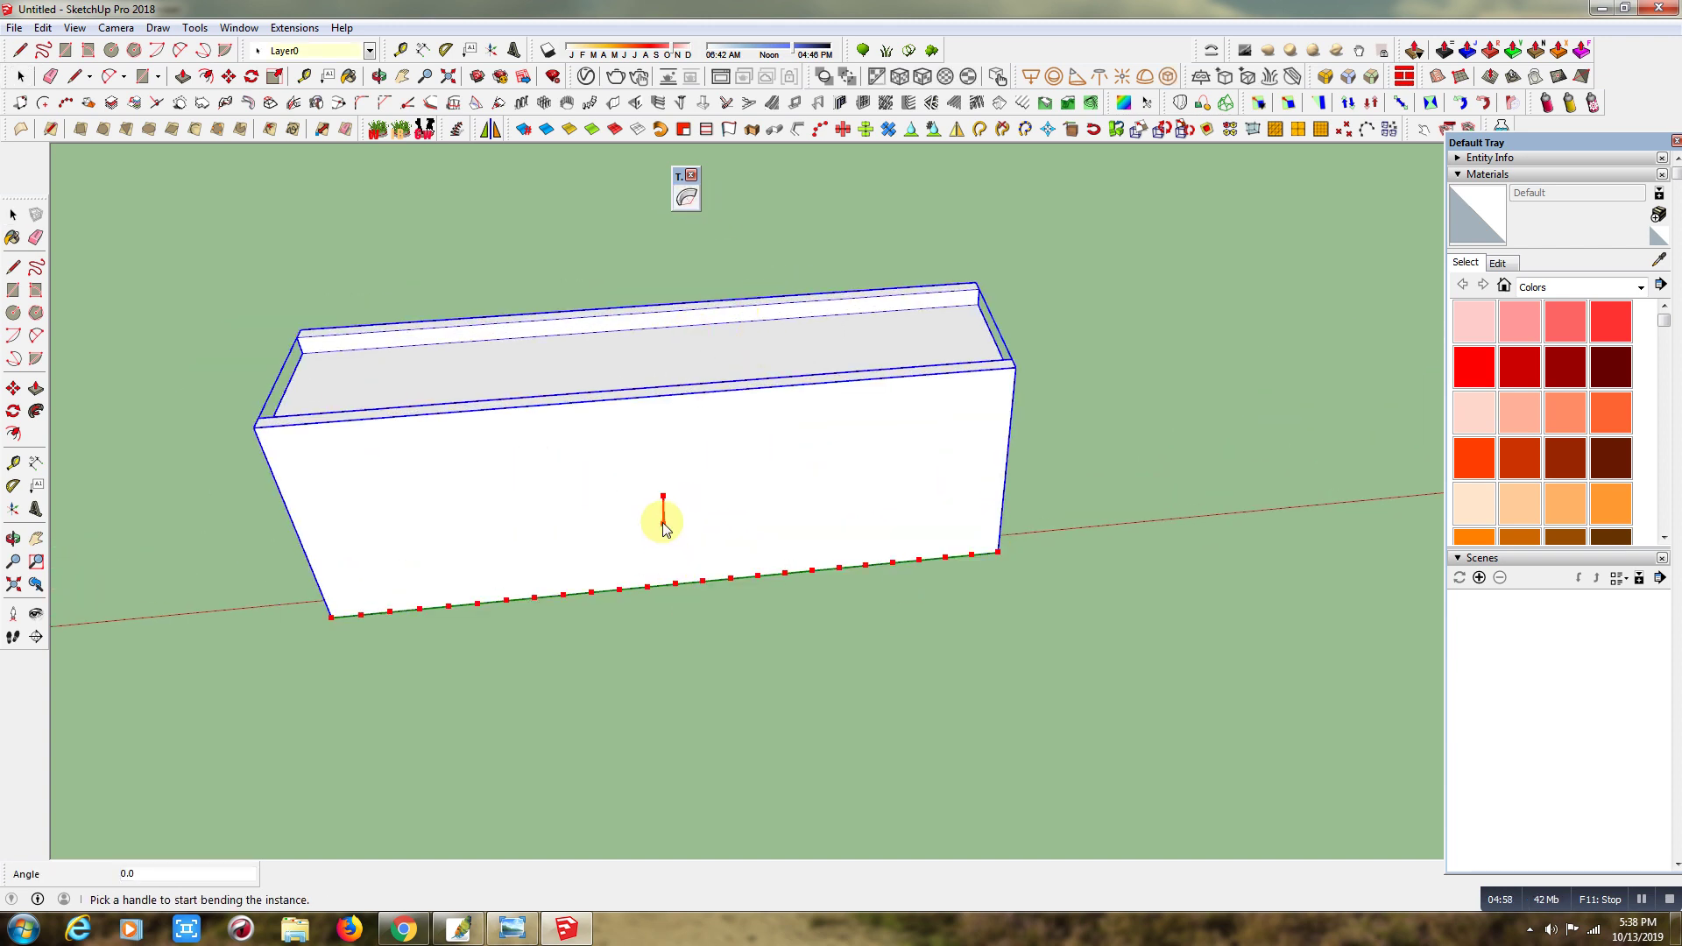
drag(663, 527, 672, 607)
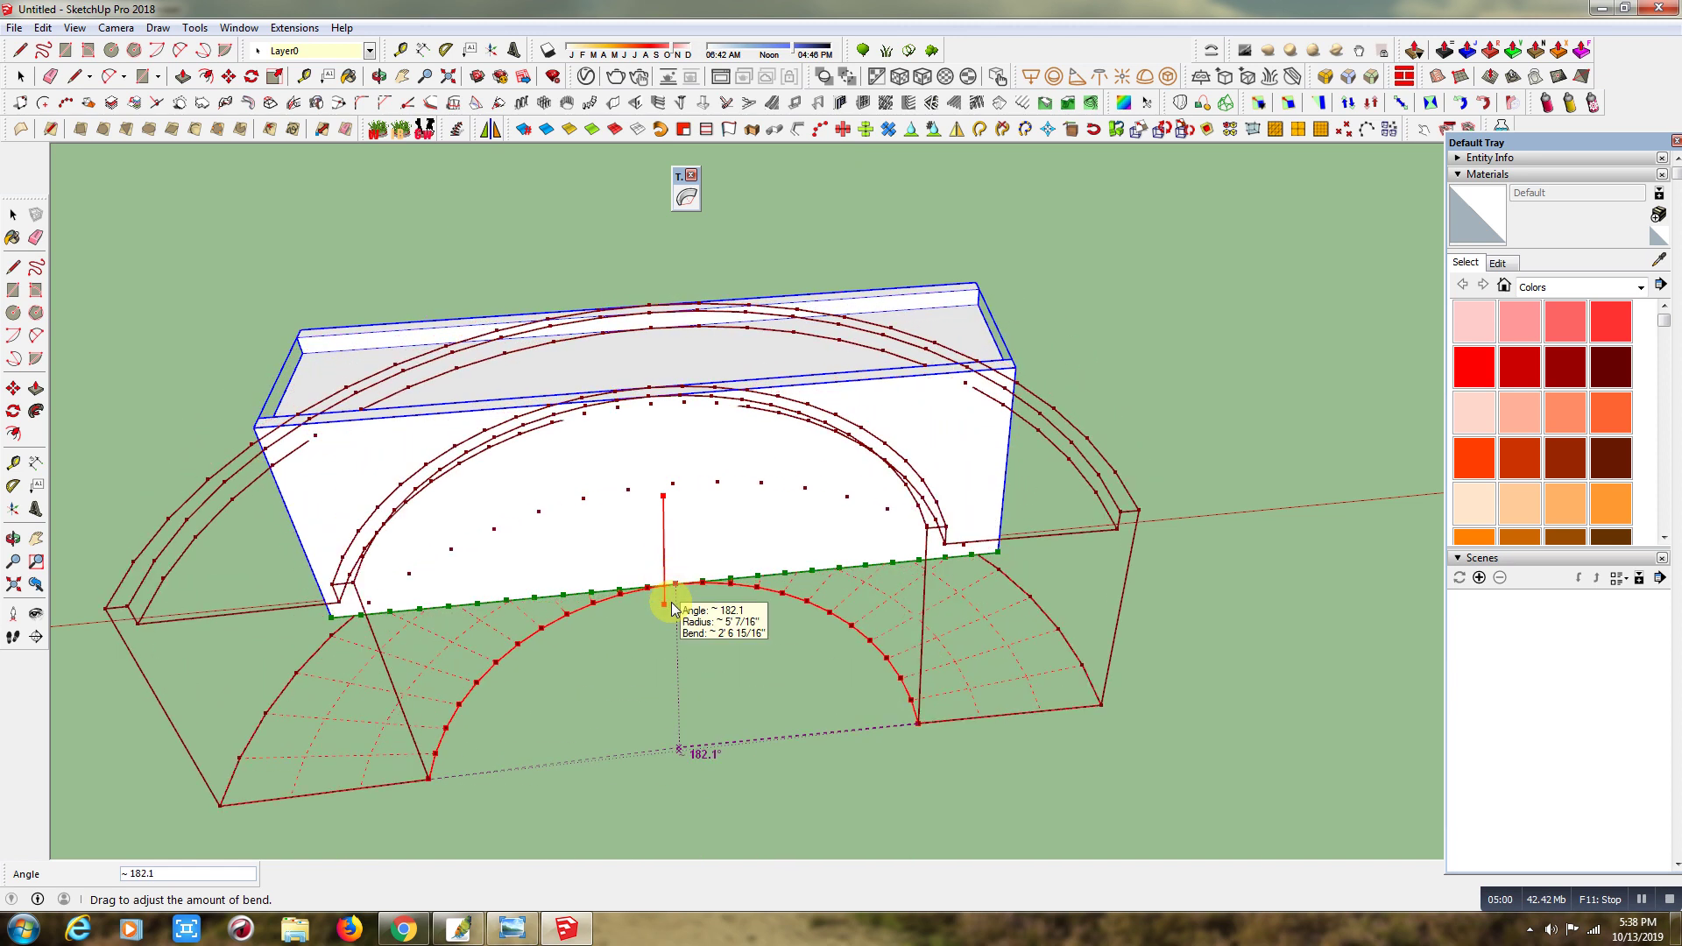
key(Return)
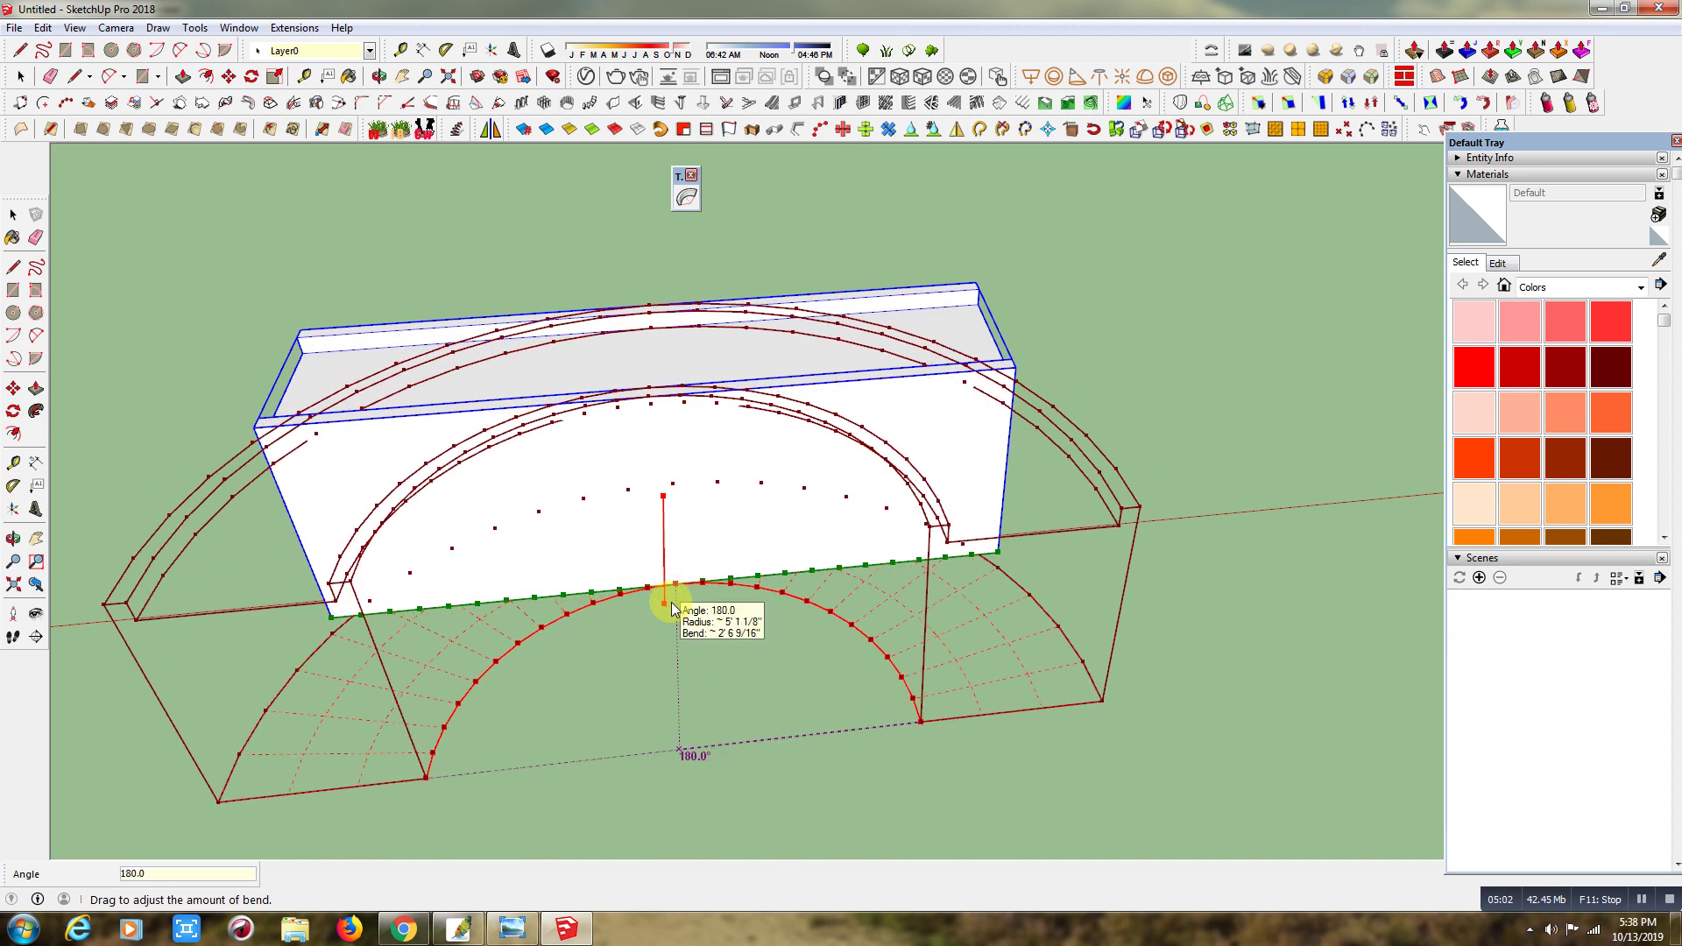
right_click(670, 533)
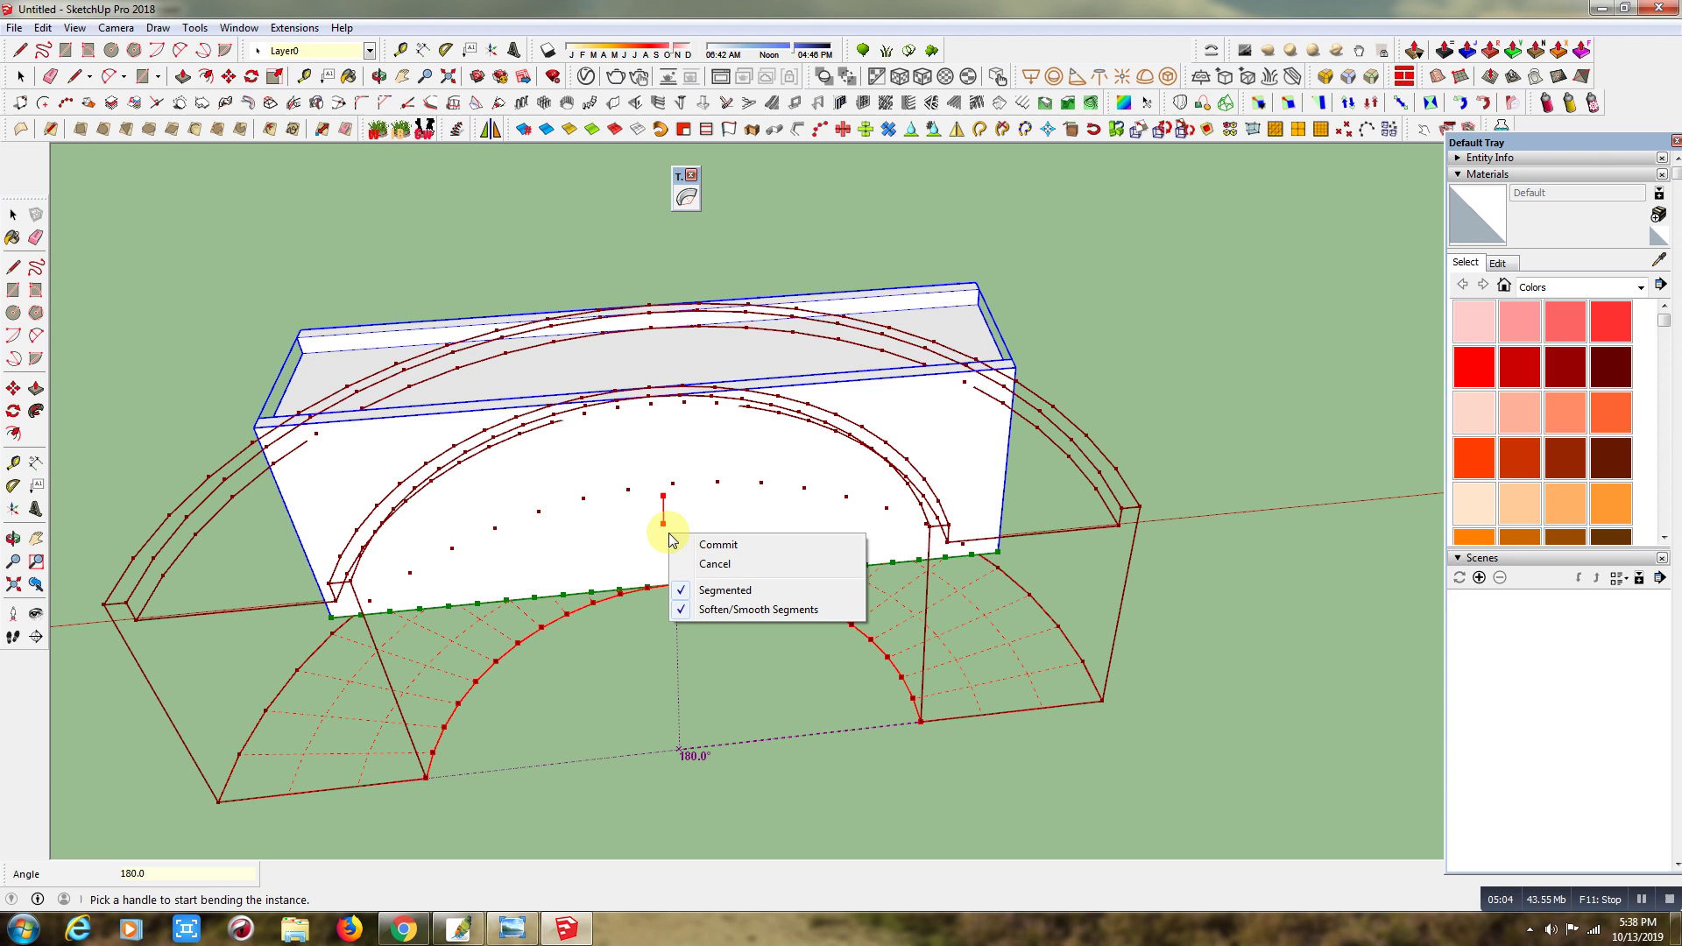
click(683, 611)
key(space)
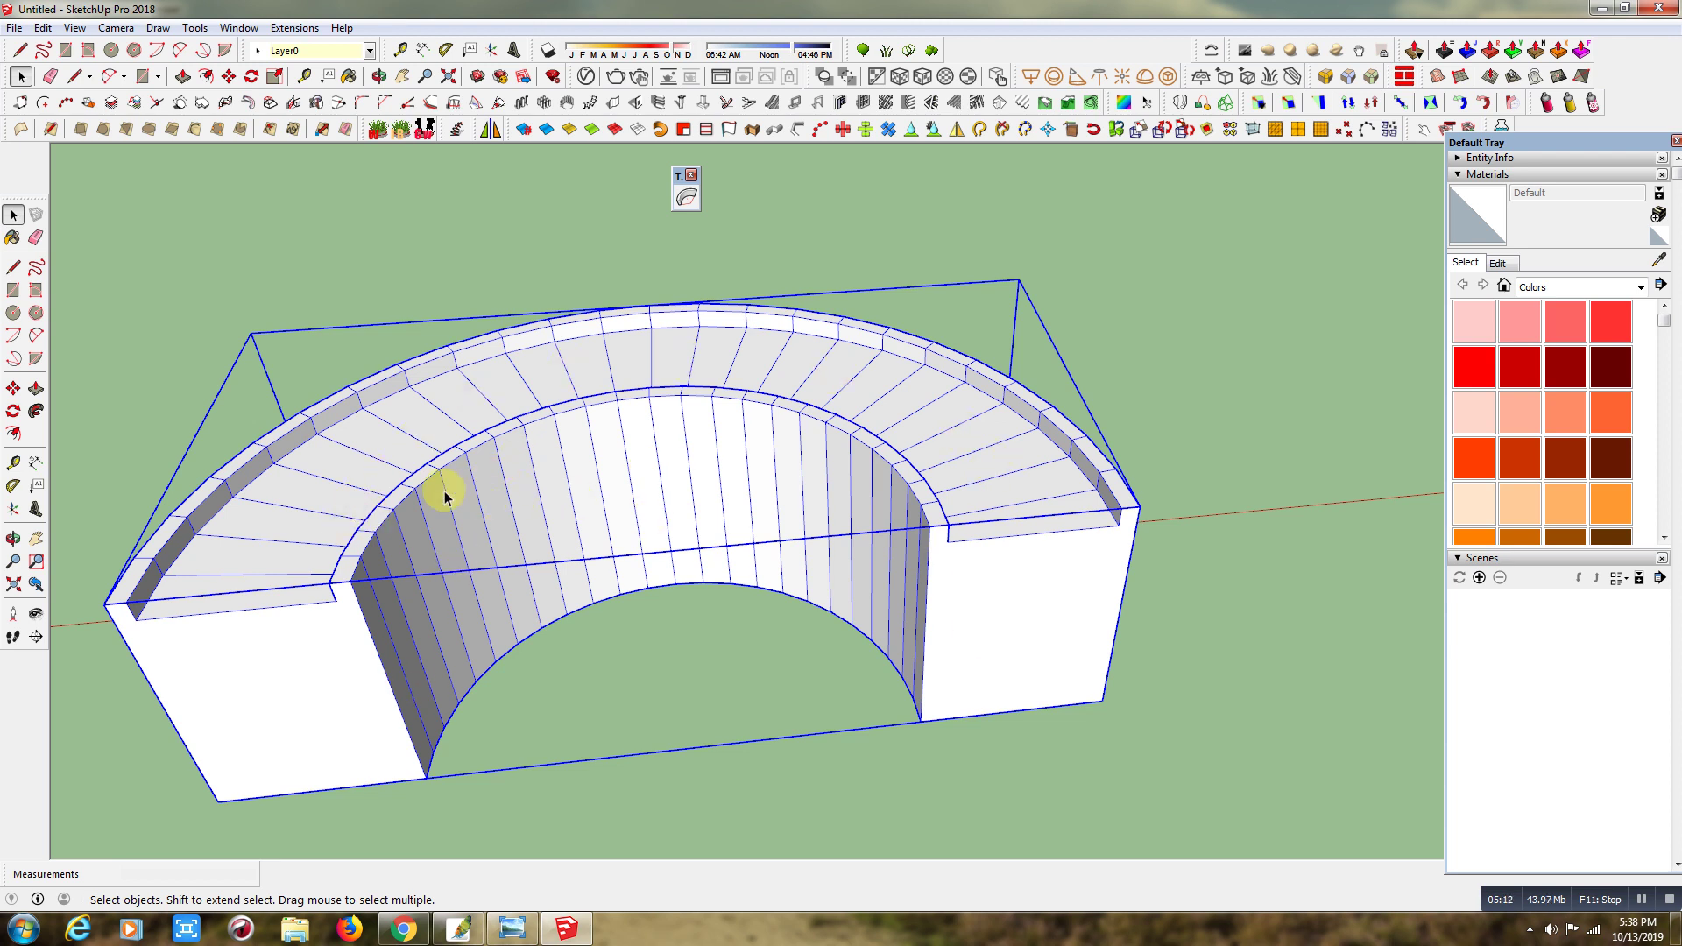
scroll(444, 491, down, 3)
scroll(444, 502, down, 2)
Frame the stair, arch and wedge together, then show the True Bend title card.
click(1007, 537)
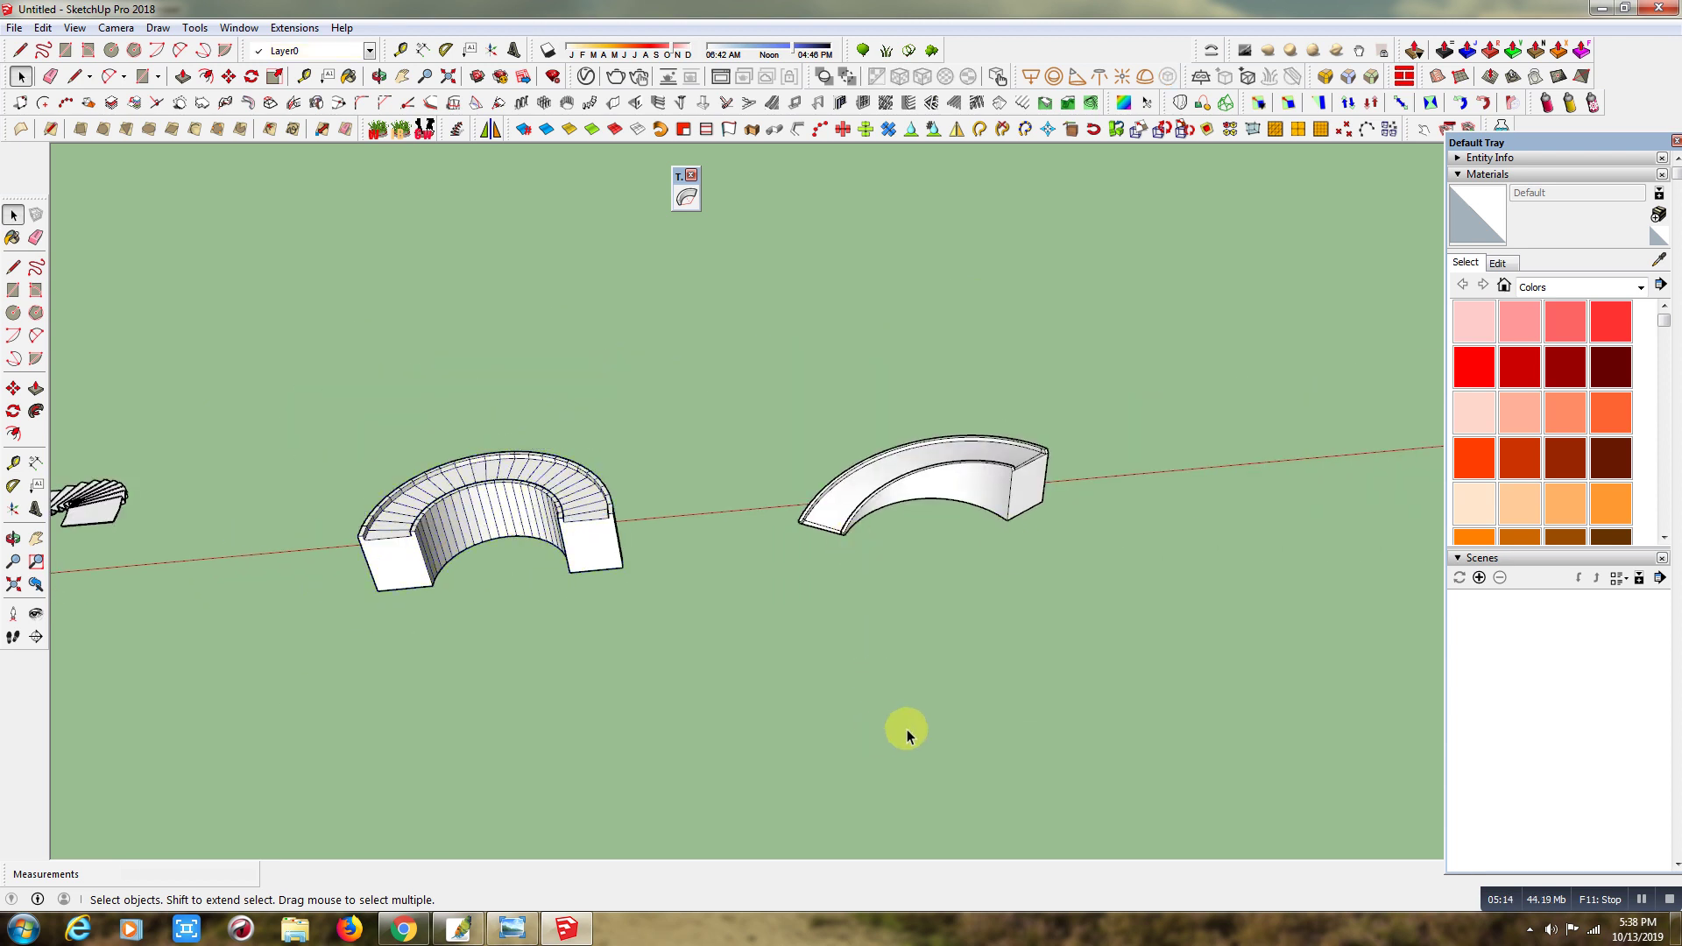
scroll(971, 545, down, 1)
scroll(1111, 481, down, 1)
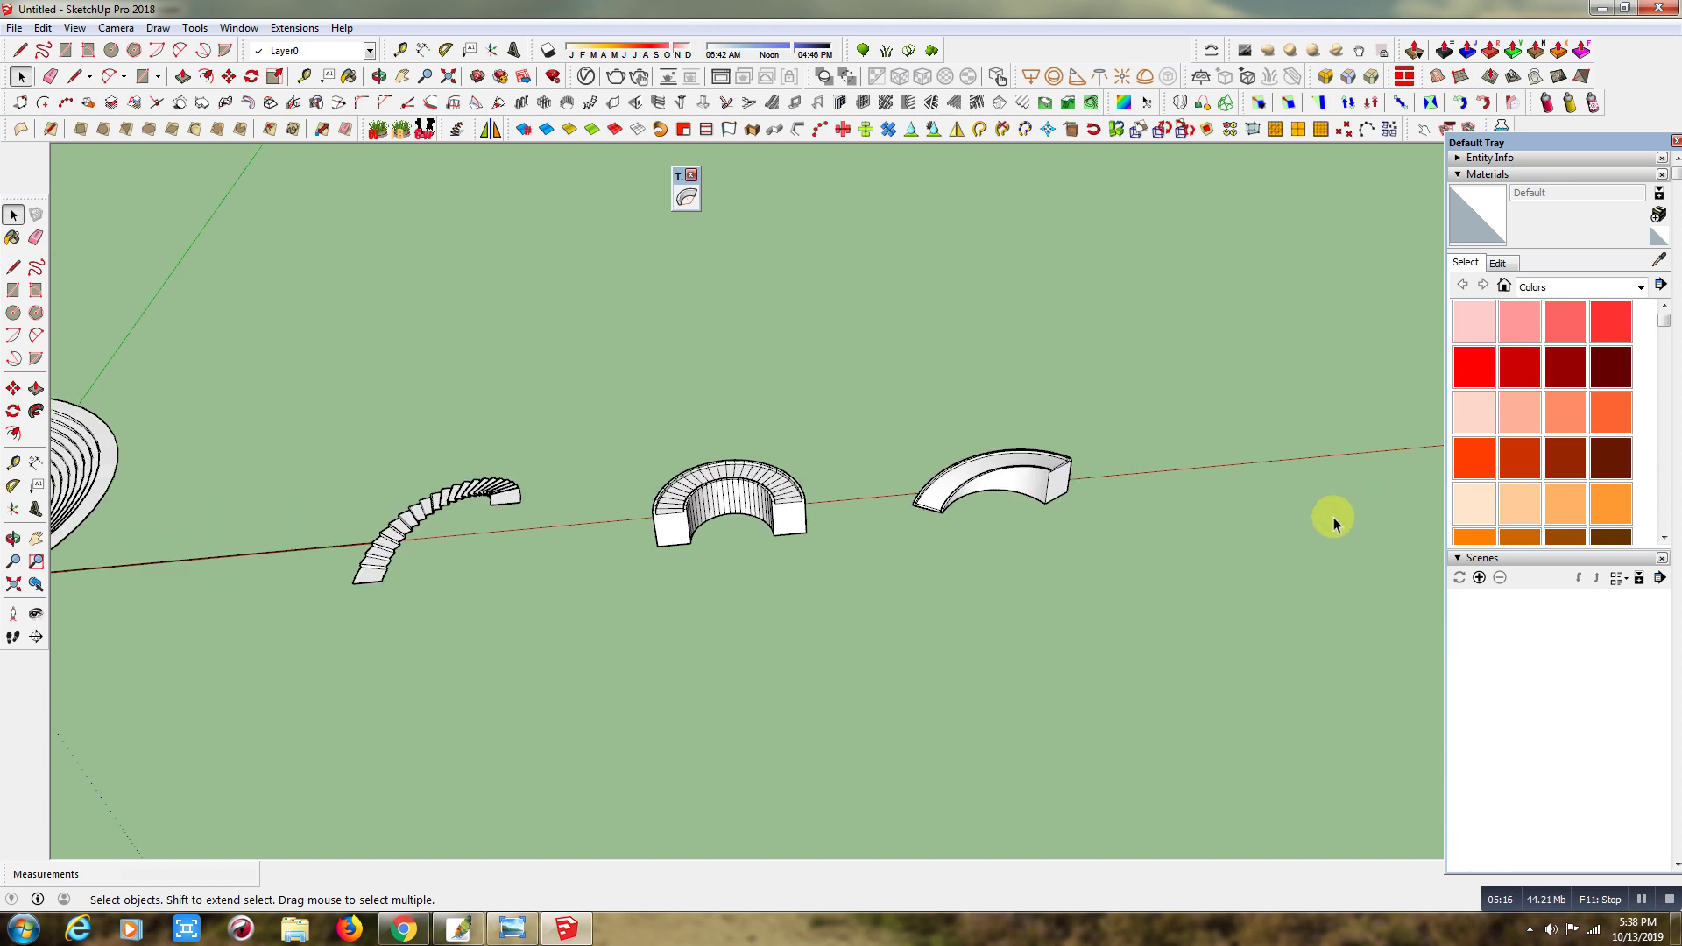
scroll(1186, 477, down, 1)
click(379, 76)
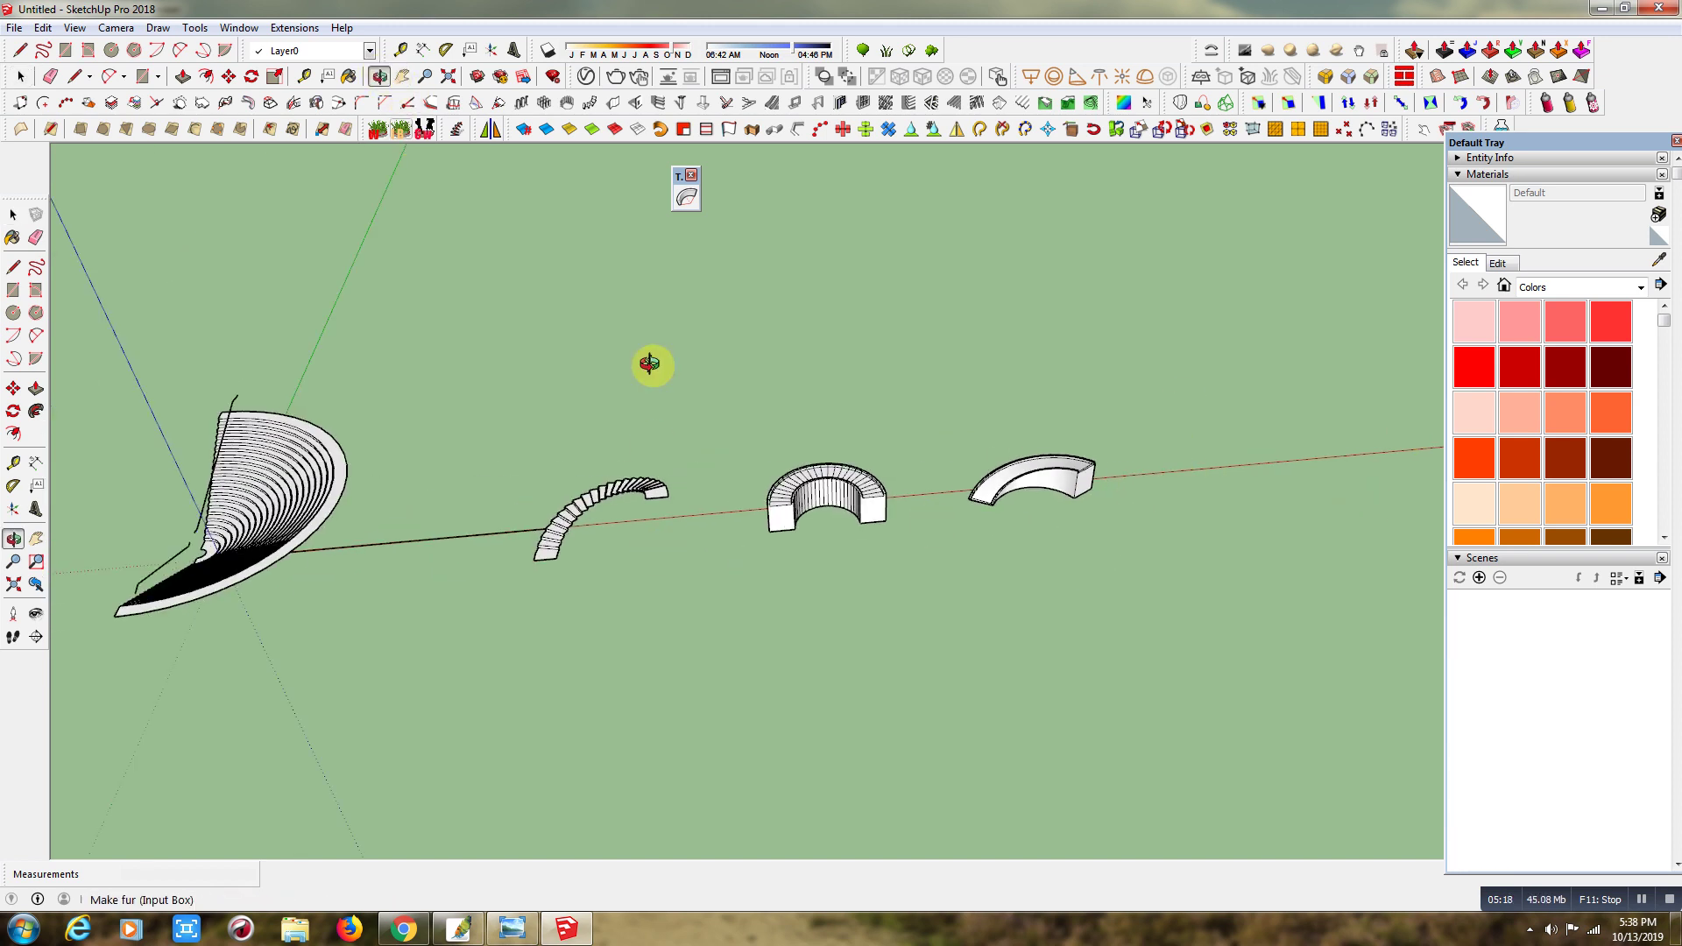
mouse_move(873, 659)
mouse_down()
mouse_move(774, 627)
mouse_move(800, 591)
mouse_up()
mouse_move(357, 559)
mouse_down()
mouse_move(432, 593)
mouse_move(451, 668)
mouse_up()
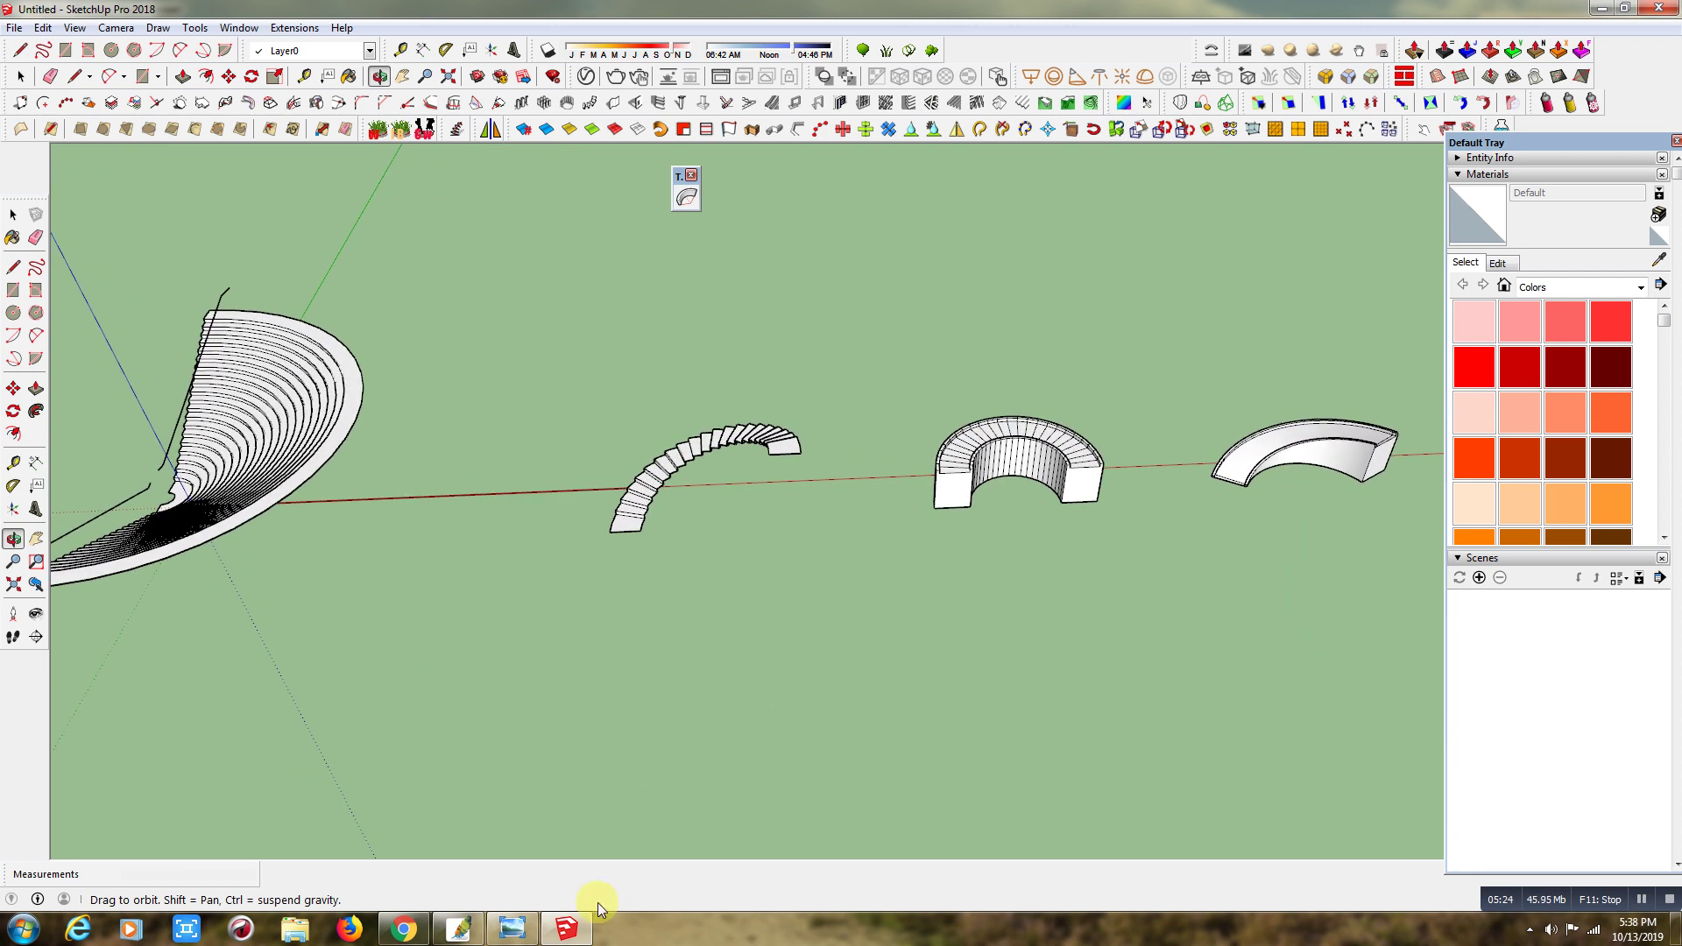
click(529, 939)
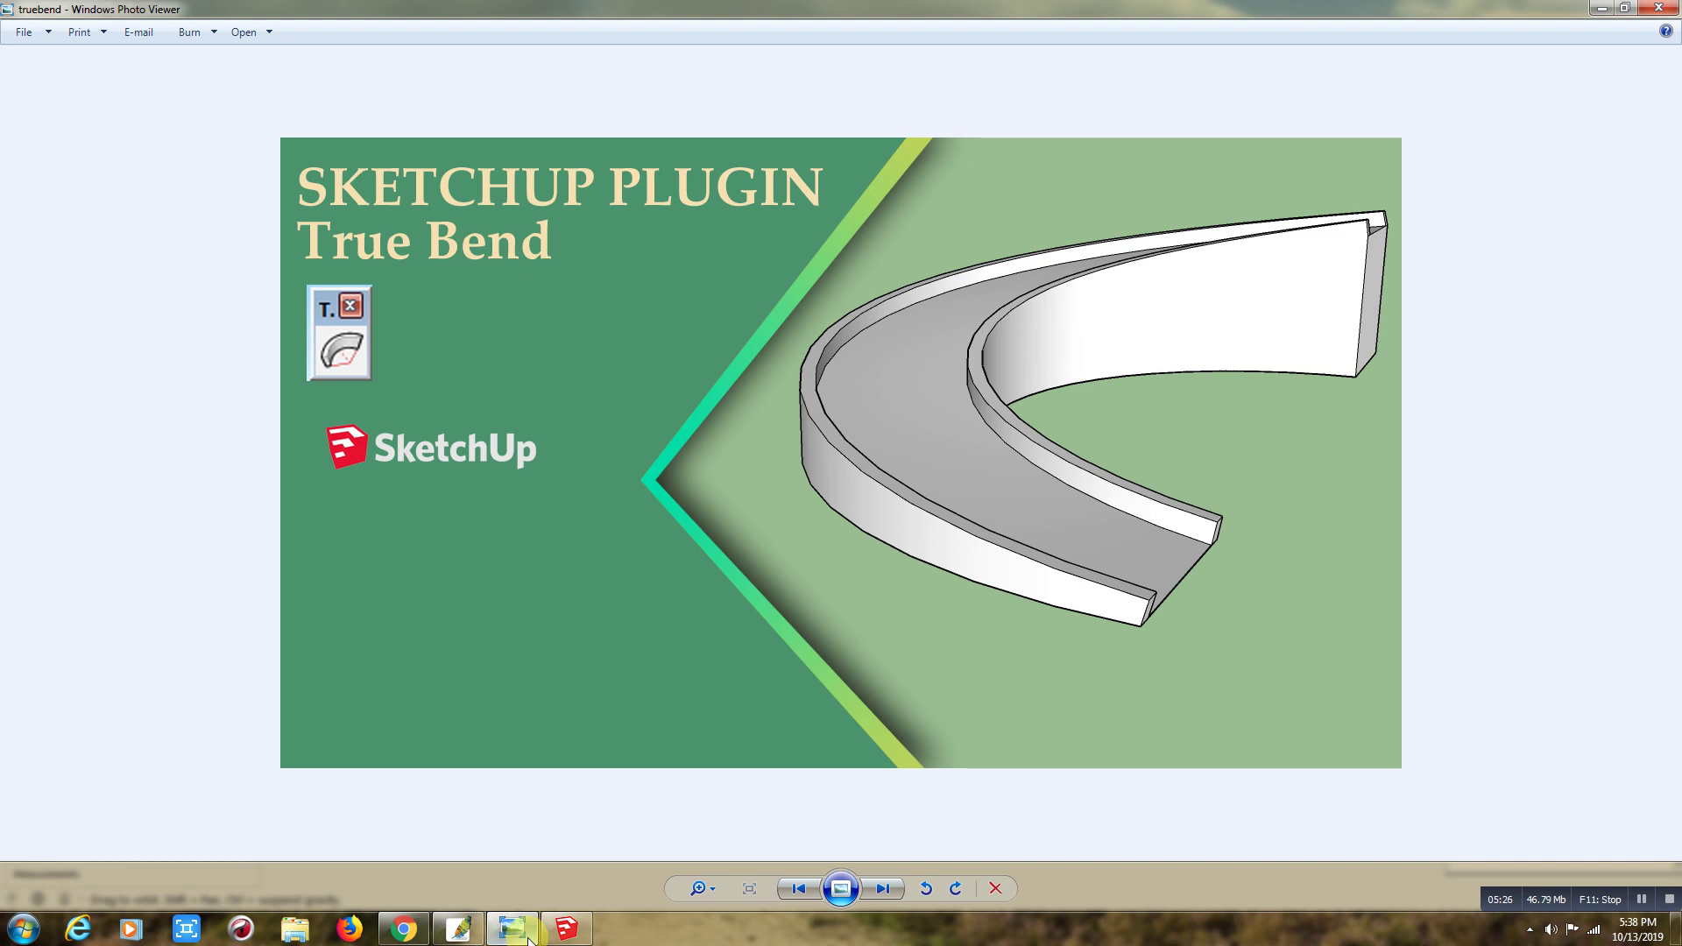